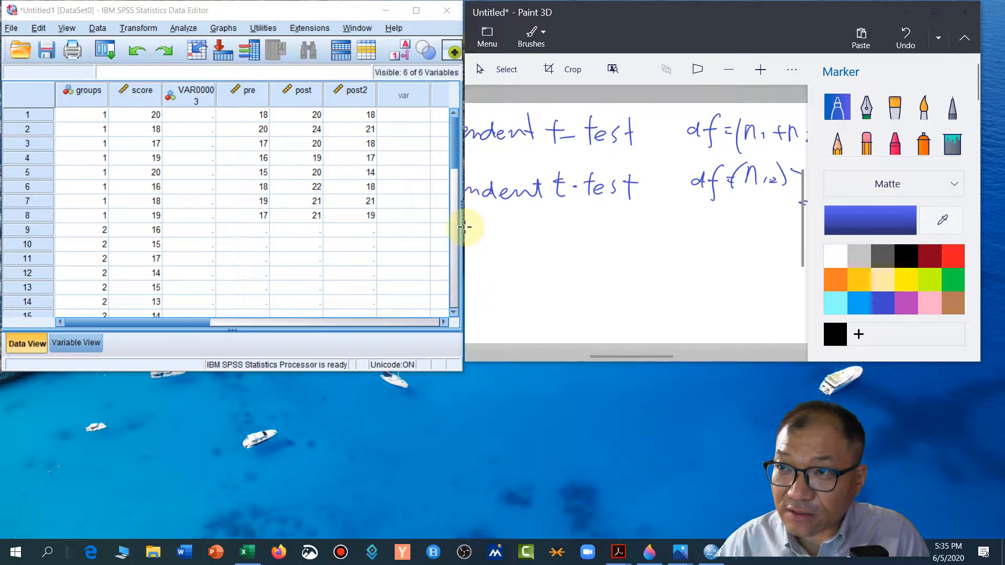
Step: Maximize the Paint 3D window and handwrite the headings "pre" and "post" below "Dependent t-test"
{"action": "left_click", "coordinate": [375, 216]}
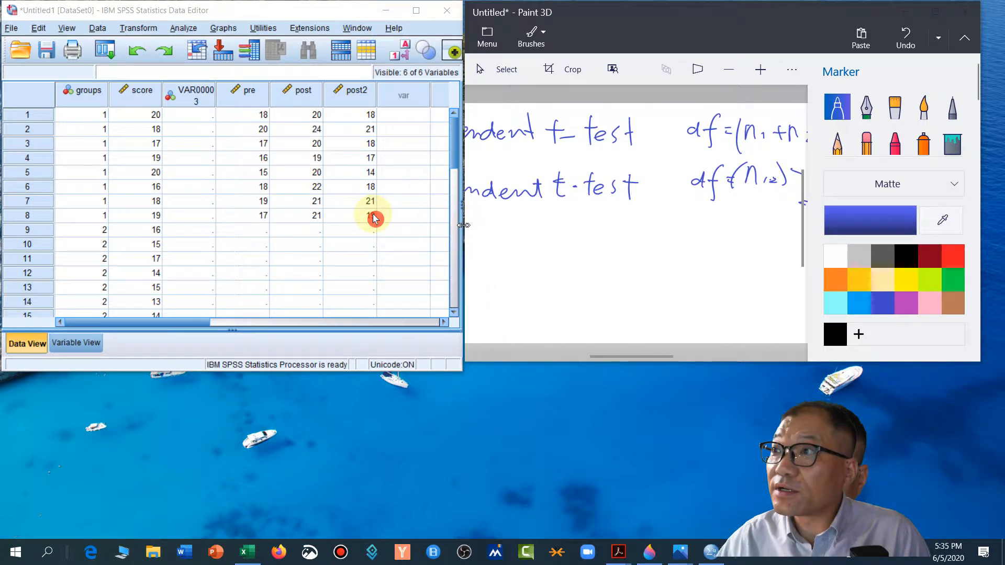
{"action": "mouse_move", "coordinate": [654, 355]}
{"action": "left_mouse_down"}
{"action": "mouse_move", "coordinate": [588, 373]}
{"action": "mouse_move", "coordinate": [617, 370]}
{"action": "left_mouse_up"}
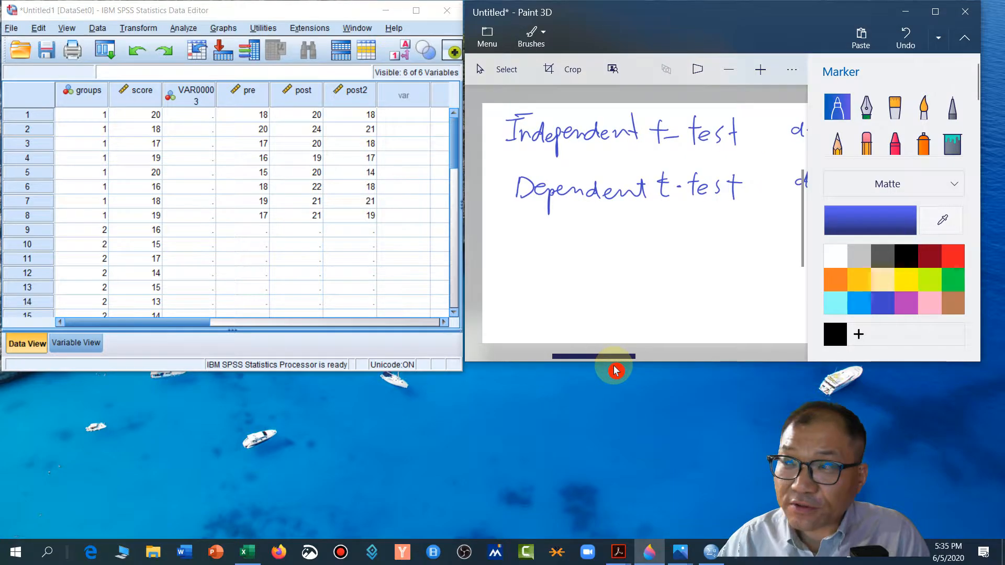
{"action": "left_click", "coordinate": [938, 13]}
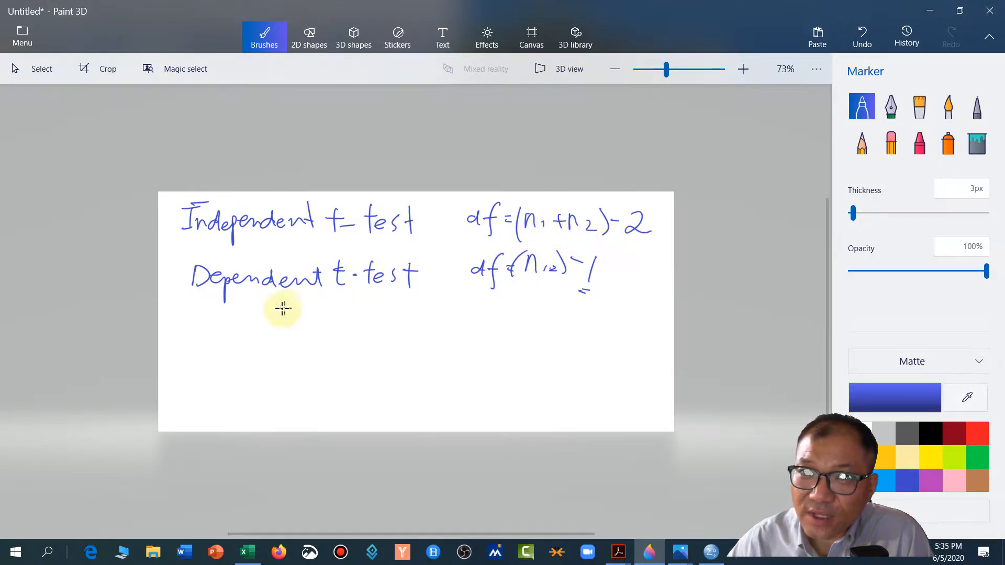
{"action": "mouse_move", "coordinate": [174, 268]}
{"action": "left_mouse_down"}
{"action": "mouse_move", "coordinate": [177, 277]}
{"action": "mouse_move", "coordinate": [175, 264]}
{"action": "left_mouse_up"}
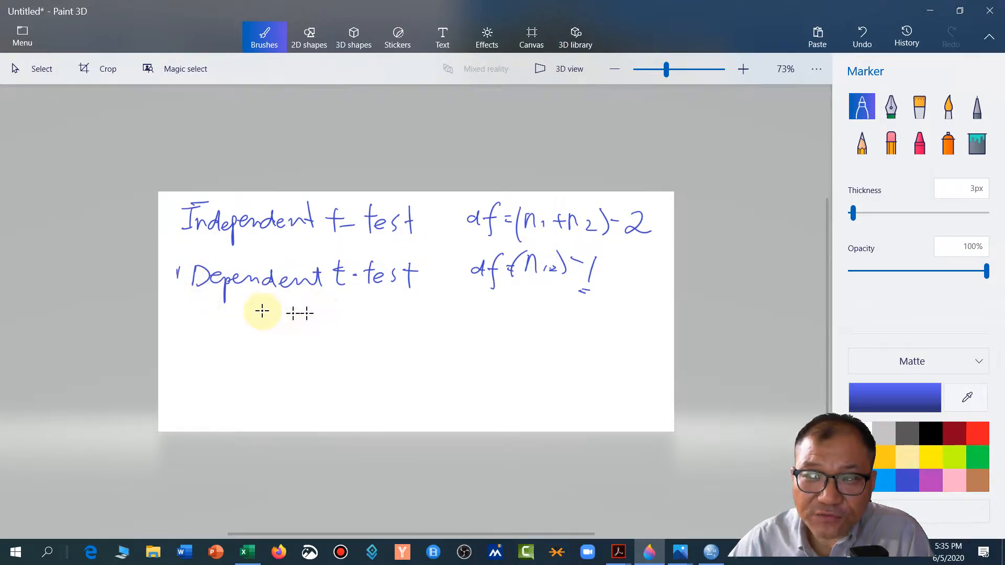
{"action": "left_click_drag", "start_coordinate": [287, 302], "coordinate": [290, 328]}
{"action": "left_click", "coordinate": [290, 306]}
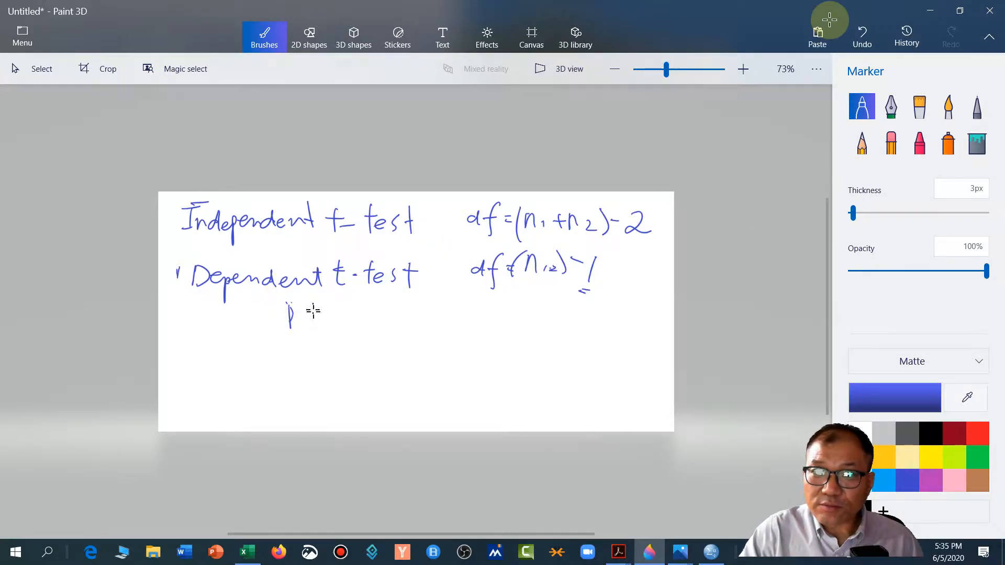
{"action": "mouse_move", "coordinate": [291, 308]}
{"action": "left_mouse_down"}
{"action": "mouse_move", "coordinate": [293, 317]}
{"action": "mouse_move", "coordinate": [308, 308]}
{"action": "mouse_move", "coordinate": [369, 337]}
{"action": "mouse_move", "coordinate": [381, 310]}
{"action": "left_mouse_up"}
{"action": "mouse_move", "coordinate": [389, 305]}
{"action": "left_mouse_down"}
{"action": "mouse_move", "coordinate": [386, 317]}
{"action": "mouse_move", "coordinate": [404, 317]}
{"action": "left_mouse_up"}
{"action": "left_click_drag", "start_coordinate": [393, 308], "coordinate": [406, 302]}
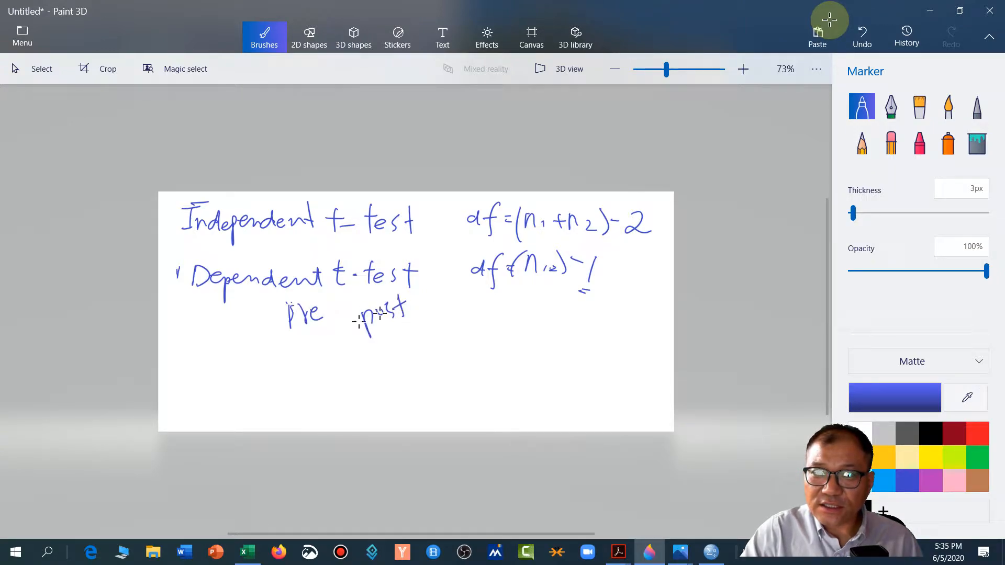
Step: Handwrite the same three participant names in a column under both the pre and the post heading
{"action": "mouse_move", "coordinate": [289, 336]}
{"action": "left_mouse_down"}
{"action": "mouse_move", "coordinate": [284, 347]}
{"action": "mouse_move", "coordinate": [372, 339]}
{"action": "mouse_move", "coordinate": [374, 348]}
{"action": "left_mouse_up"}
{"action": "mouse_move", "coordinate": [388, 337]}
{"action": "left_mouse_down"}
{"action": "mouse_move", "coordinate": [382, 347]}
{"action": "mouse_move", "coordinate": [411, 328]}
{"action": "mouse_move", "coordinate": [419, 343]}
{"action": "left_mouse_up"}
{"action": "left_click_drag", "start_coordinate": [285, 361], "coordinate": [305, 353]}
{"action": "left_click_drag", "start_coordinate": [294, 358], "coordinate": [300, 377]}
{"action": "left_click_drag", "start_coordinate": [307, 372], "coordinate": [428, 356]}
{"action": "left_click_drag", "start_coordinate": [312, 387], "coordinate": [306, 401]}
{"action": "left_click_drag", "start_coordinate": [320, 388], "coordinate": [320, 390]}
{"action": "mouse_move", "coordinate": [409, 382]}
{"action": "left_mouse_down"}
{"action": "mouse_move", "coordinate": [400, 392]}
{"action": "mouse_move", "coordinate": [416, 385]}
{"action": "left_mouse_up"}
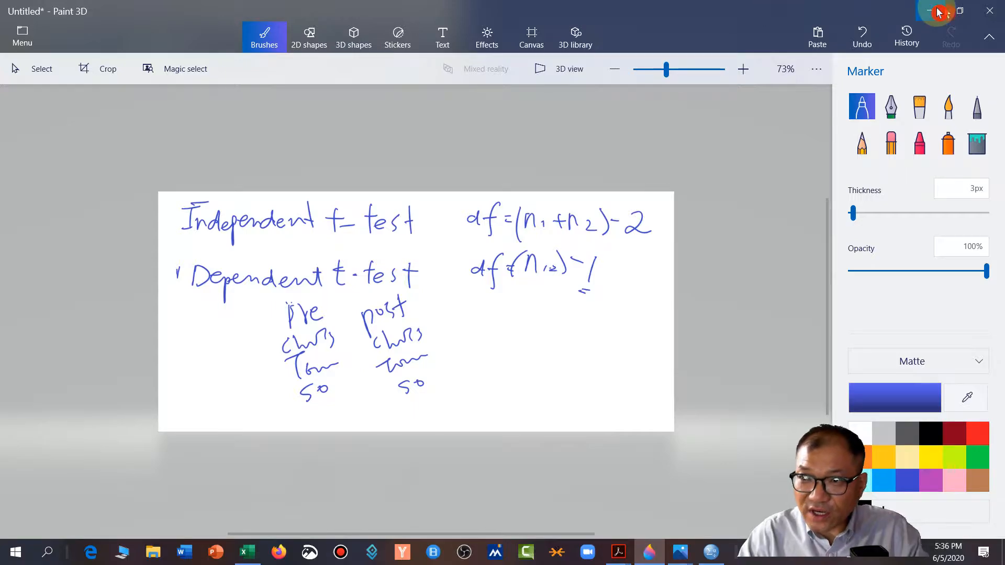
Step: Connect each matching pre and post participant with a line and write "n = 3" beside the pairs
{"action": "mouse_move", "coordinate": [345, 341]}
{"action": "left_mouse_down"}
{"action": "mouse_move", "coordinate": [373, 339]}
{"action": "mouse_move", "coordinate": [386, 364]}
{"action": "mouse_move", "coordinate": [350, 387]}
{"action": "mouse_move", "coordinate": [396, 384]}
{"action": "left_mouse_up"}
{"action": "left_click_drag", "start_coordinate": [455, 328], "coordinate": [457, 335]}
{"action": "double_click", "coordinate": [890, 21]}
{"action": "double_click", "coordinate": [890, 22]}
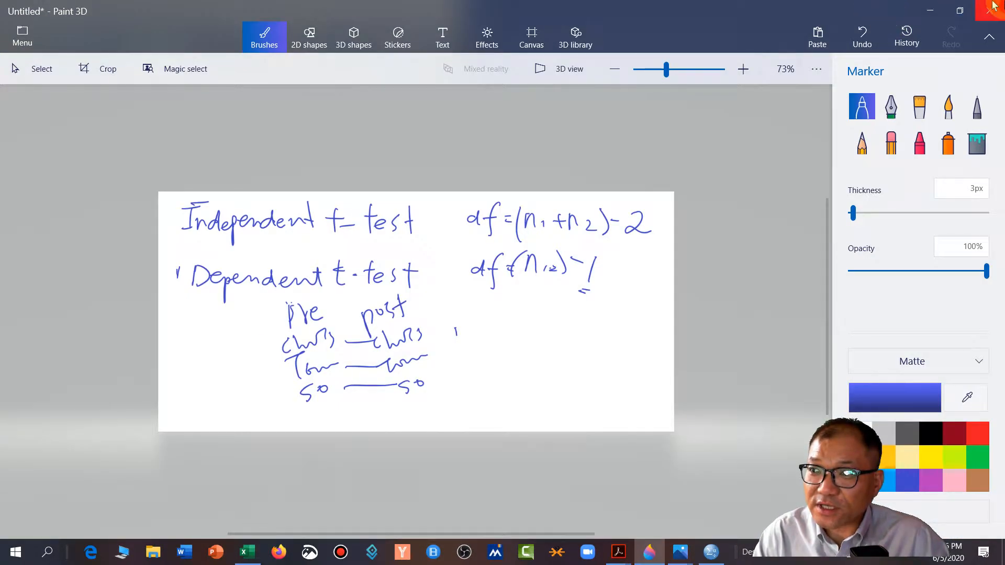
{"action": "left_click", "coordinate": [455, 329]}
{"action": "left_click_drag", "start_coordinate": [462, 332], "coordinate": [485, 338]}
{"action": "left_click", "coordinate": [485, 325]}
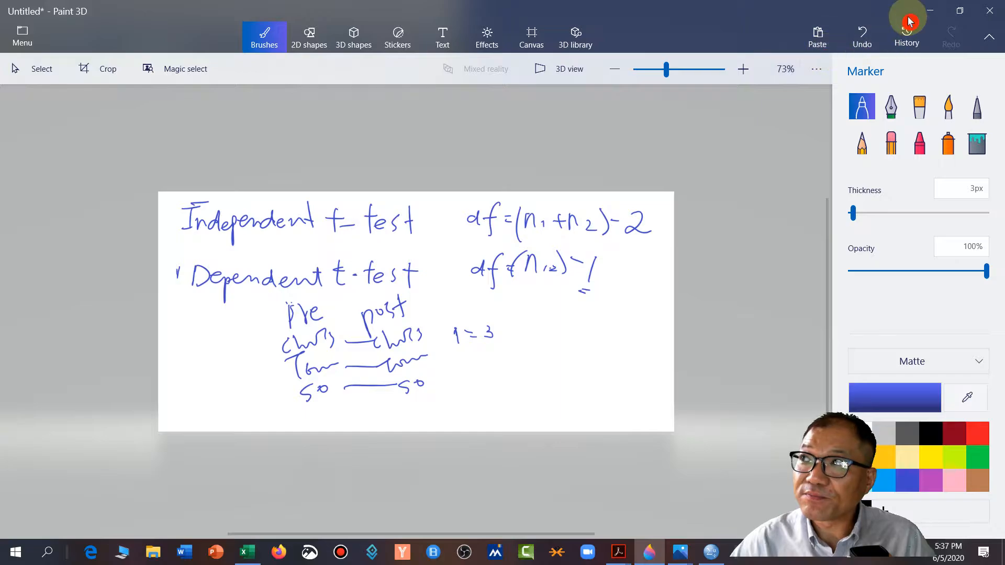
Step: Restore and narrow the Paint 3D window, and widen and lengthen the SPSS data window so both fit side by side
{"action": "left_click", "coordinate": [956, 14]}
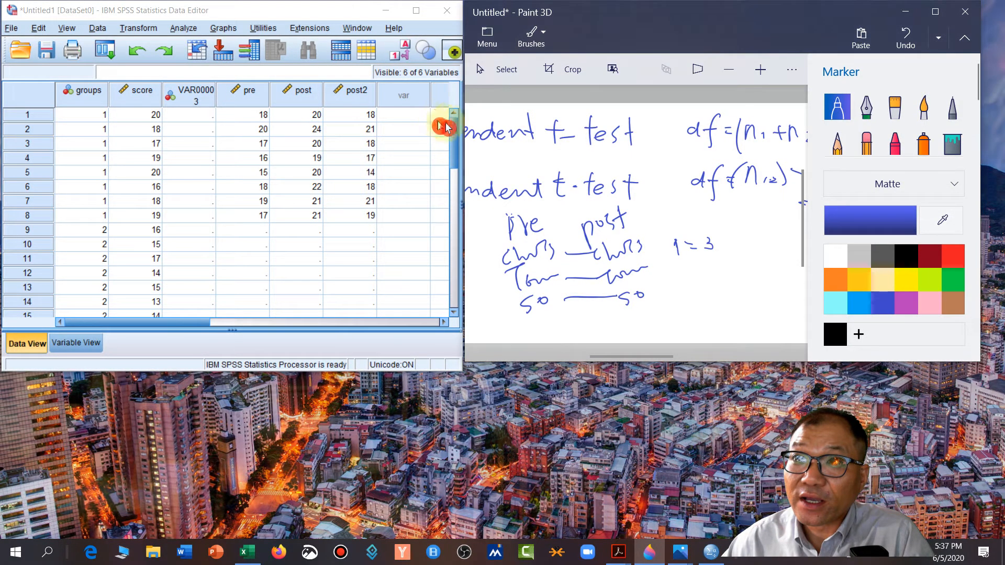
{"action": "mouse_move", "coordinate": [465, 119]}
{"action": "left_mouse_down"}
{"action": "mouse_move", "coordinate": [650, 120]}
{"action": "mouse_move", "coordinate": [602, 125]}
{"action": "left_mouse_up"}
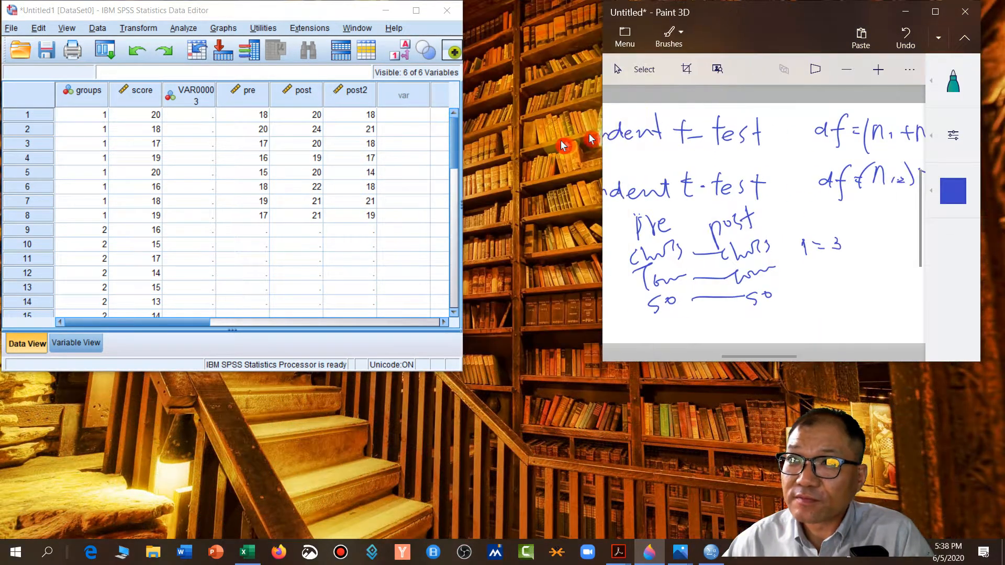
{"action": "left_click_drag", "start_coordinate": [463, 170], "coordinate": [598, 162]}
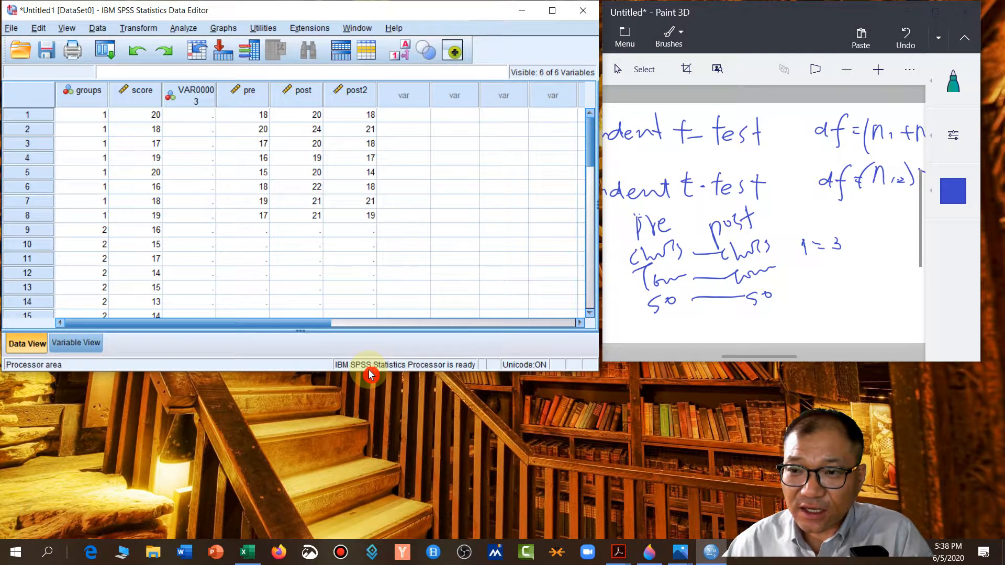
{"action": "left_click_drag", "start_coordinate": [372, 371], "coordinate": [374, 518]}
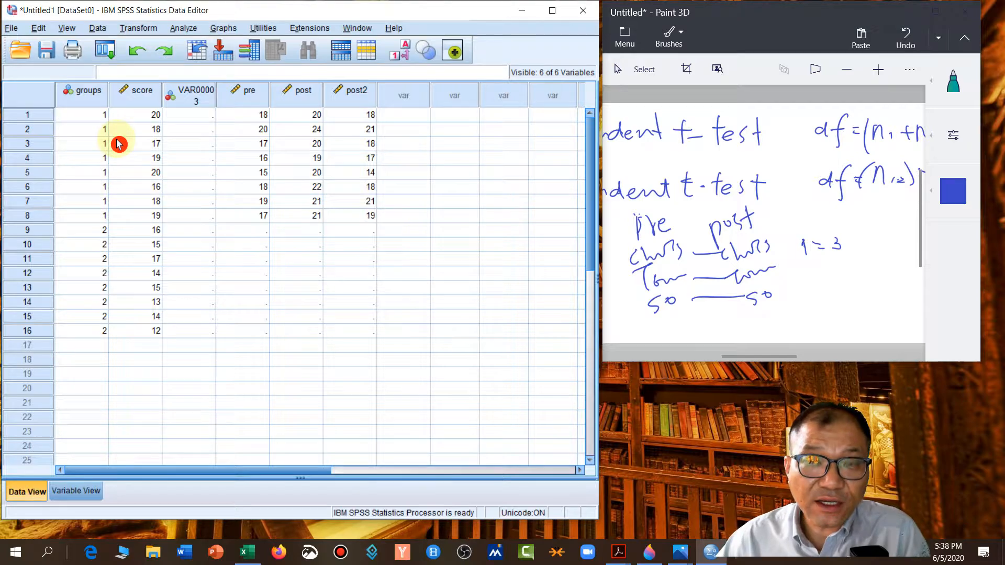
Step: Handwrite a "Dummy" coding note for the groups variable in Paint 3D, with 1 as varsity and 2 as subvarsity
{"action": "left_click", "coordinate": [92, 119]}
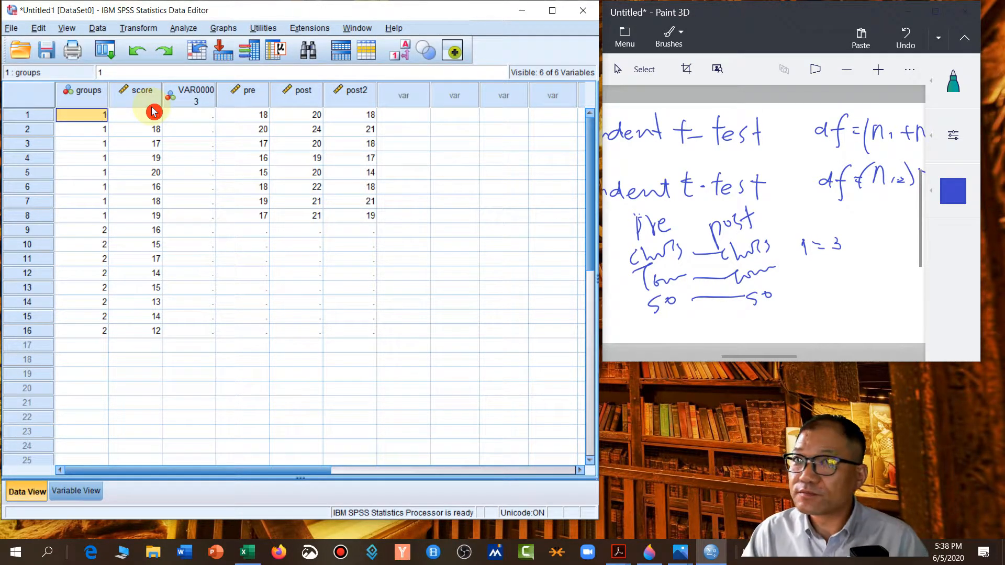
{"action": "left_click", "coordinate": [811, 269]}
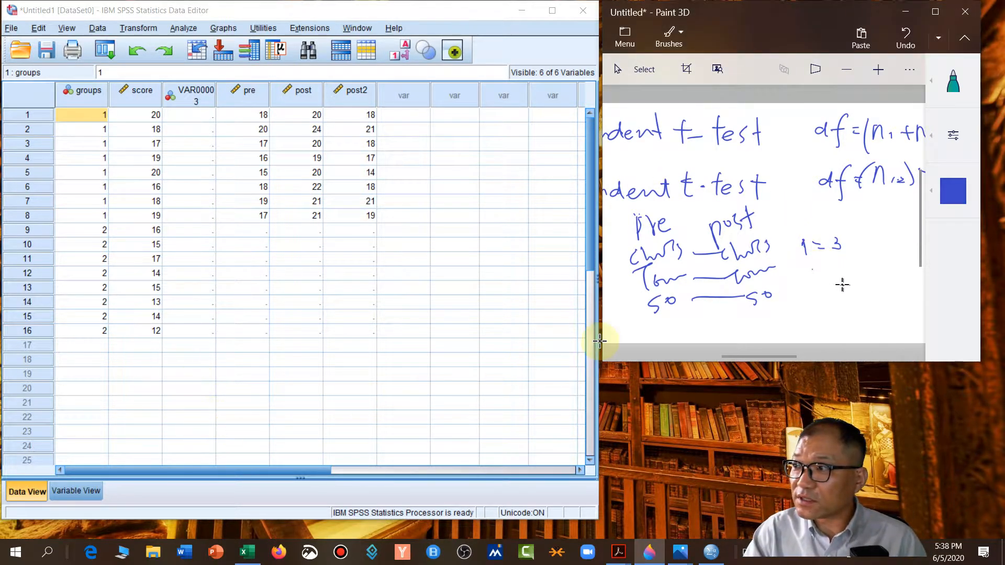
{"action": "mouse_move", "coordinate": [791, 262]}
{"action": "left_mouse_down"}
{"action": "mouse_move", "coordinate": [790, 296]}
{"action": "mouse_move", "coordinate": [879, 285]}
{"action": "mouse_move", "coordinate": [889, 309]}
{"action": "left_mouse_up"}
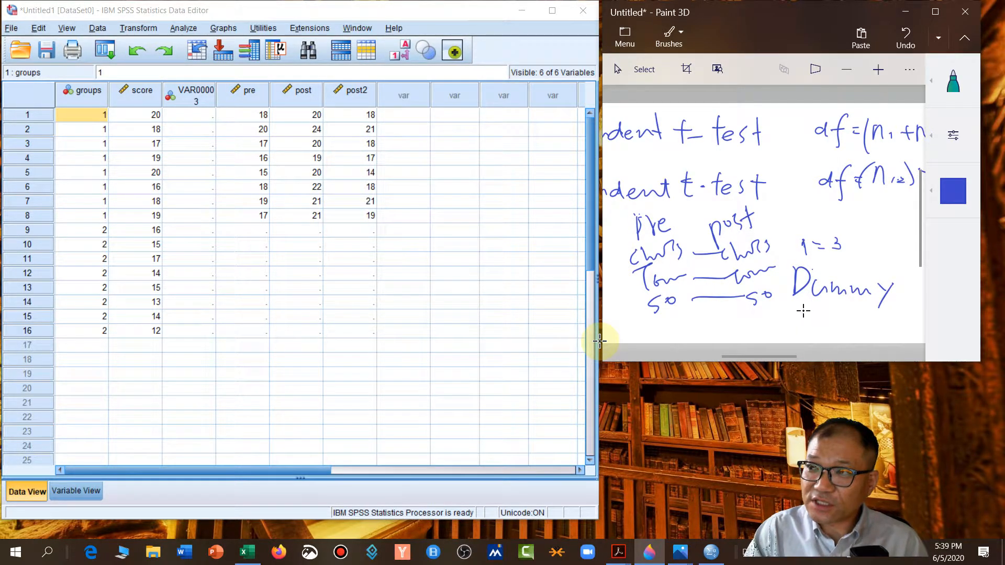
{"action": "mouse_move", "coordinate": [799, 300]}
{"action": "left_mouse_down"}
{"action": "mouse_move", "coordinate": [802, 318]}
{"action": "mouse_move", "coordinate": [833, 304]}
{"action": "mouse_move", "coordinate": [862, 316]}
{"action": "mouse_move", "coordinate": [878, 305]}
{"action": "mouse_move", "coordinate": [890, 328]}
{"action": "left_mouse_up"}
{"action": "left_click_drag", "start_coordinate": [797, 328], "coordinate": [823, 337]}
{"action": "mouse_move", "coordinate": [836, 327]}
{"action": "left_mouse_down"}
{"action": "mouse_move", "coordinate": [913, 329]}
{"action": "mouse_move", "coordinate": [922, 343]}
{"action": "left_mouse_up"}
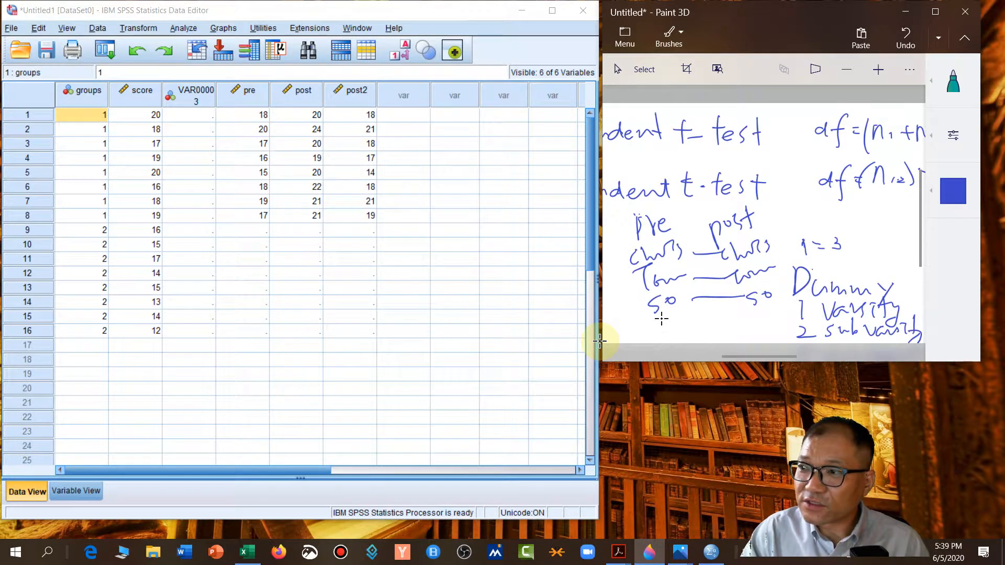
Step: Handwrite a gender coding example with male as 1 and female as 2, plus an alternative code column starting with 3
{"action": "left_click_drag", "start_coordinate": [632, 321], "coordinate": [690, 323]}
{"action": "left_click_drag", "start_coordinate": [634, 334], "coordinate": [702, 329]}
{"action": "left_click", "coordinate": [602, 339]}
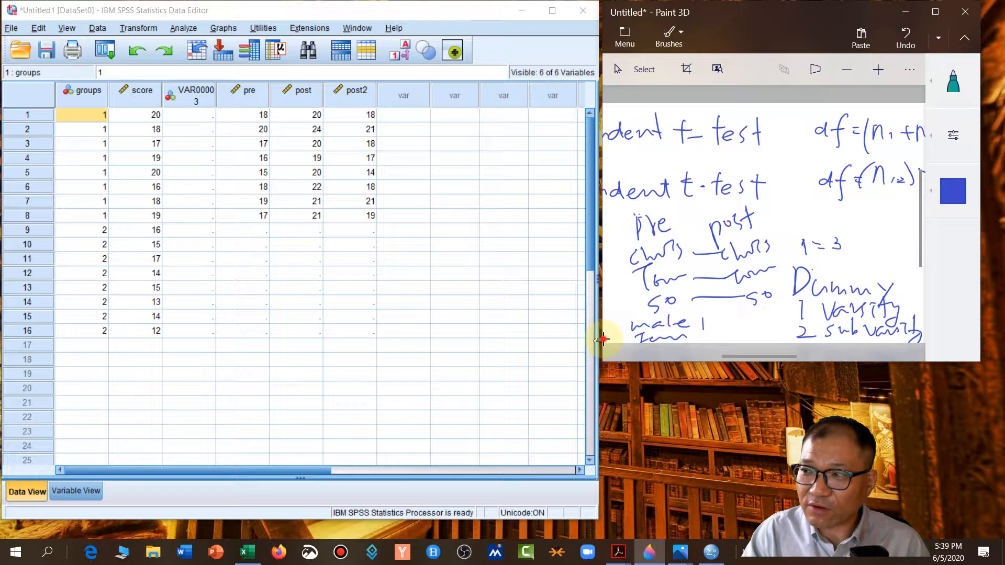
{"action": "left_click_drag", "start_coordinate": [701, 335], "coordinate": [718, 341]}
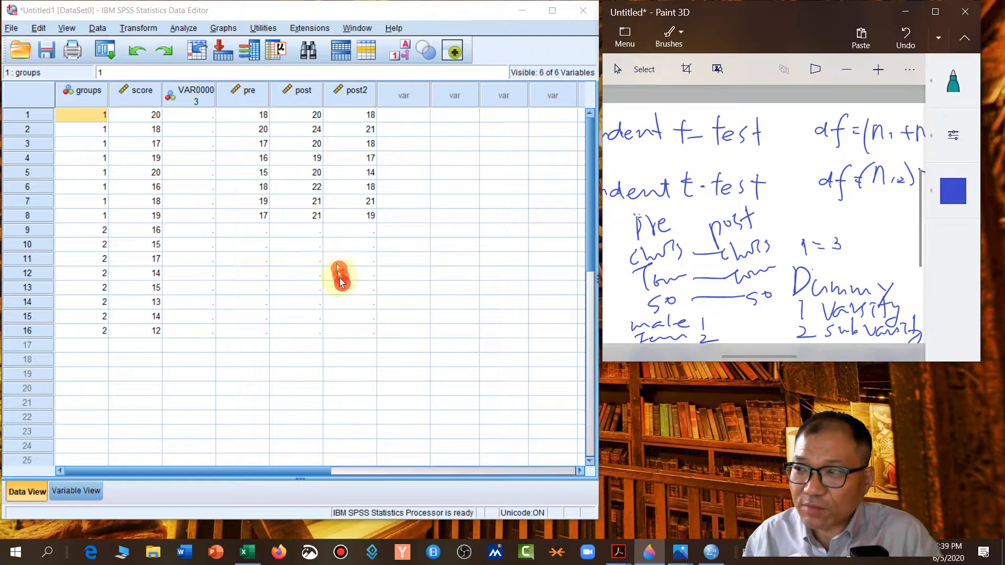
{"action": "left_click_drag", "start_coordinate": [731, 316], "coordinate": [736, 343]}
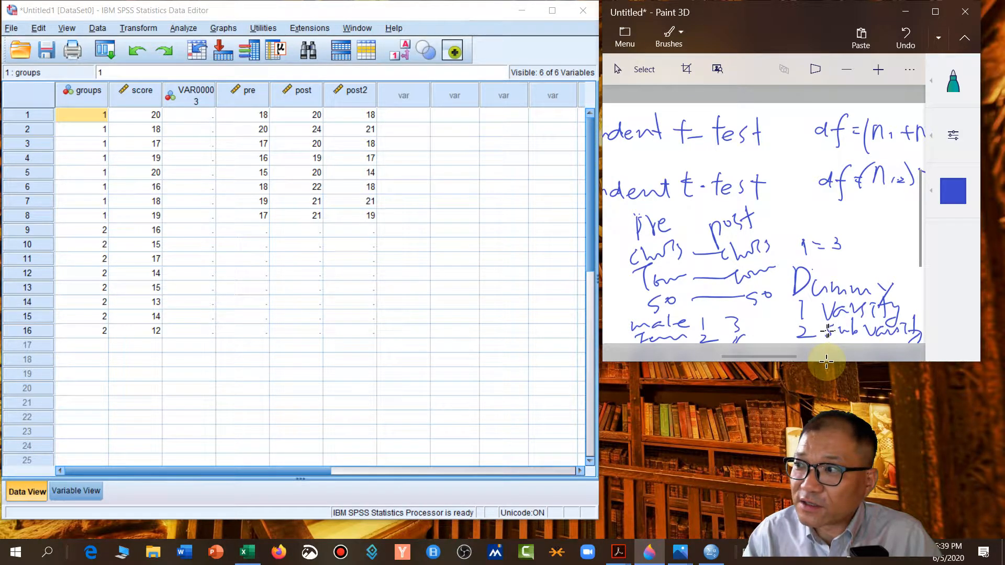
Step: In SPSS, go through the groups values in rows 2 to 8 to examine the cases coded 1
{"action": "left_click", "coordinate": [96, 129]}
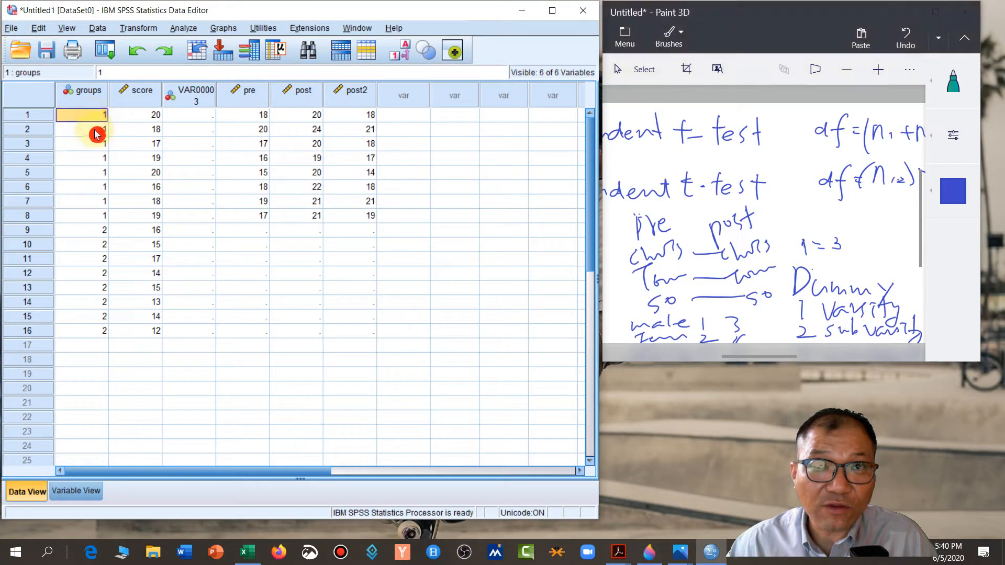
{"action": "left_click", "coordinate": [94, 158]}
{"action": "left_click", "coordinate": [93, 177]}
{"action": "left_click", "coordinate": [93, 187]}
{"action": "left_click", "coordinate": [94, 202]}
{"action": "left_click", "coordinate": [95, 215]}
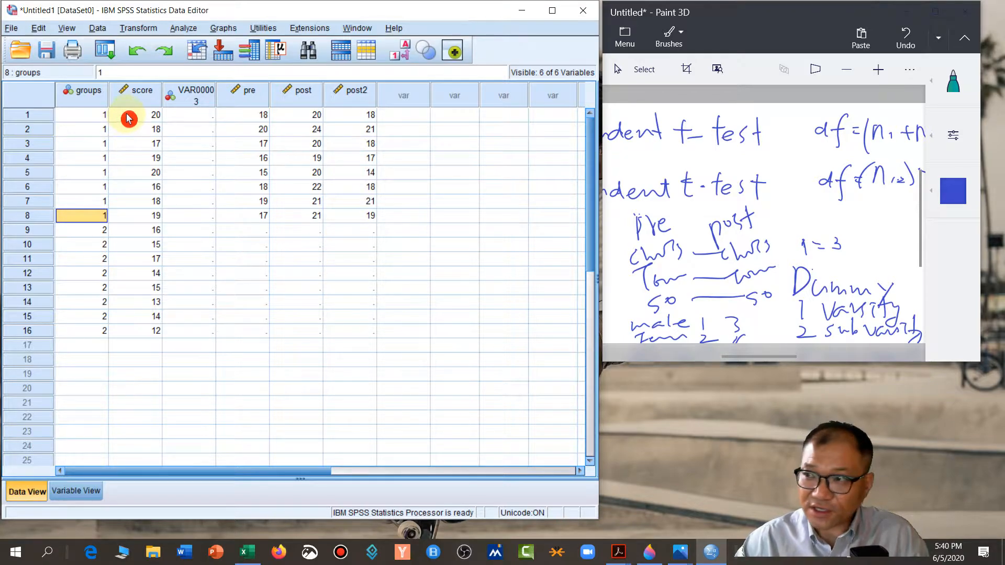
Step: Go through the groups values in rows 9 to 16 to examine the cases coded 2
{"action": "left_click", "coordinate": [86, 230]}
{"action": "left_click", "coordinate": [90, 244]}
{"action": "left_click", "coordinate": [91, 258]}
{"action": "left_click", "coordinate": [89, 273]}
{"action": "left_click", "coordinate": [89, 287]}
{"action": "left_click", "coordinate": [90, 302]}
{"action": "left_click", "coordinate": [91, 316]}
{"action": "left_click", "coordinate": [95, 331]}
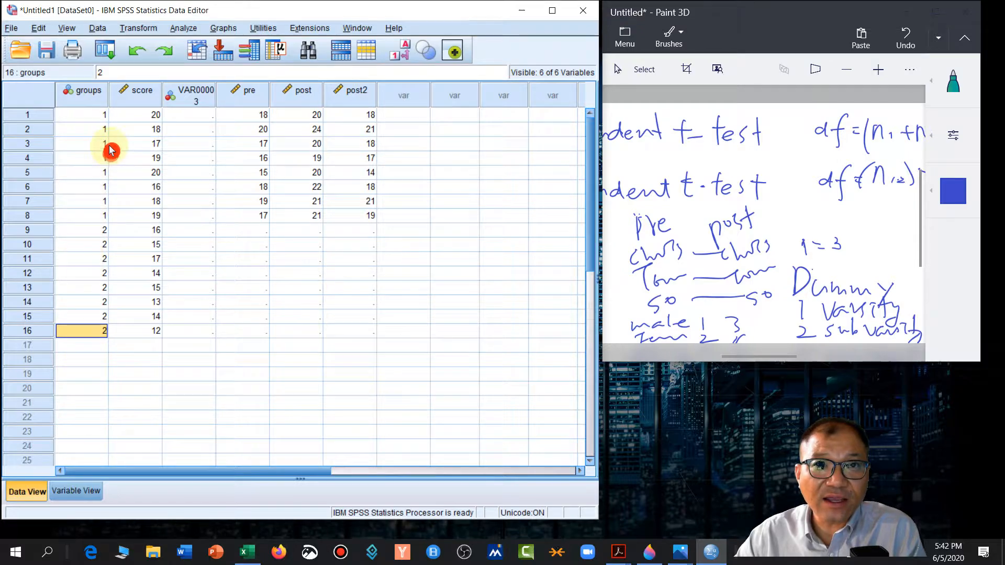
Step: Open the Independent-Samples T Test and remove score from the test variables and groups from the grouping variable
{"action": "left_click", "coordinate": [82, 117]}
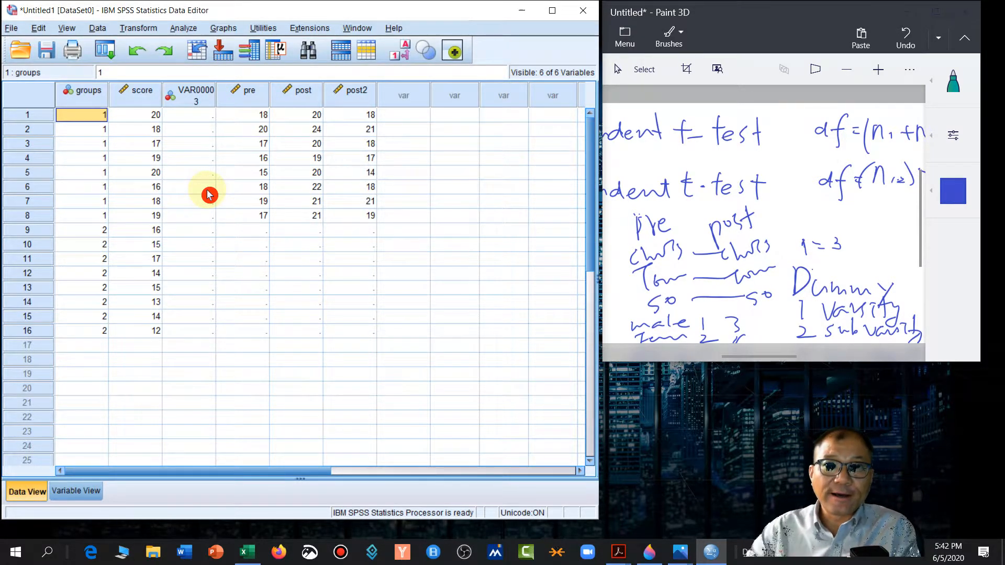
{"action": "left_click", "coordinate": [182, 30]}
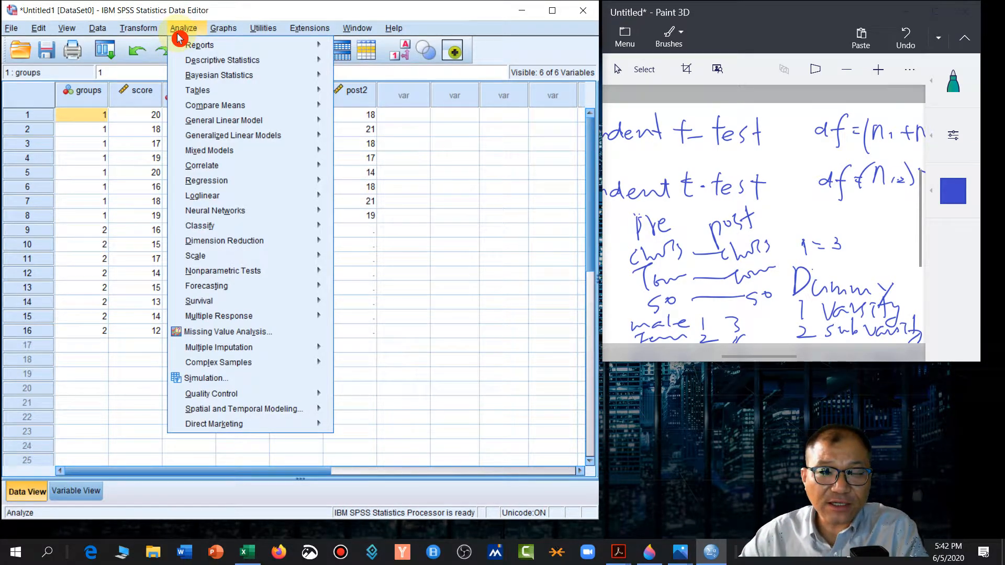
{"action": "mouse_move", "coordinate": [204, 95]}
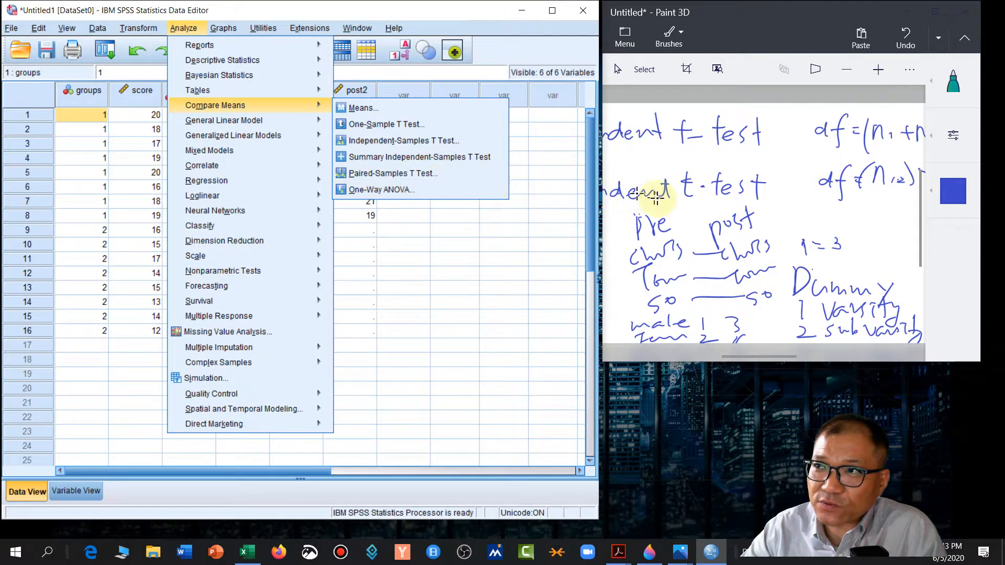
{"action": "left_click", "coordinate": [413, 121]}
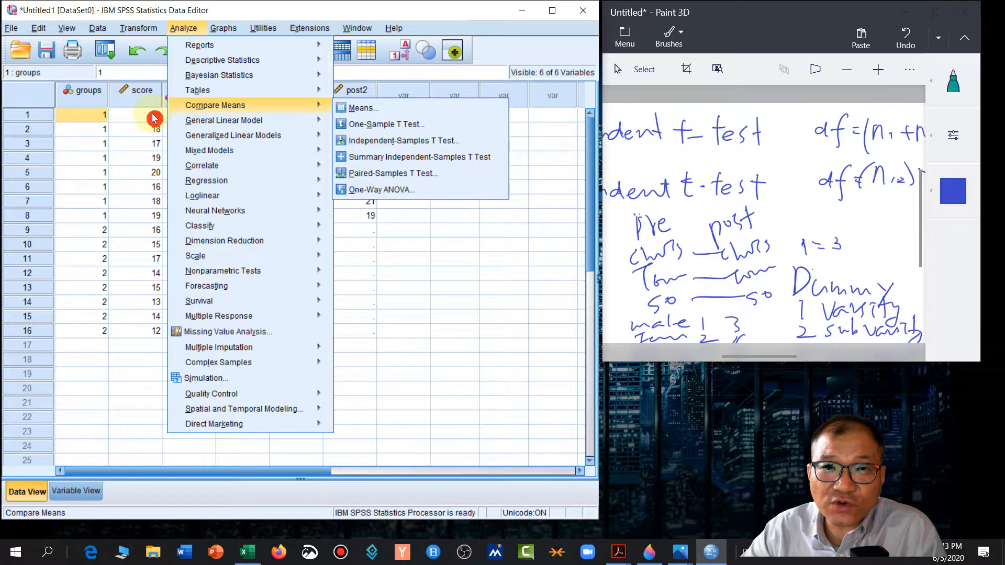
{"action": "mouse_move", "coordinate": [166, 242]}
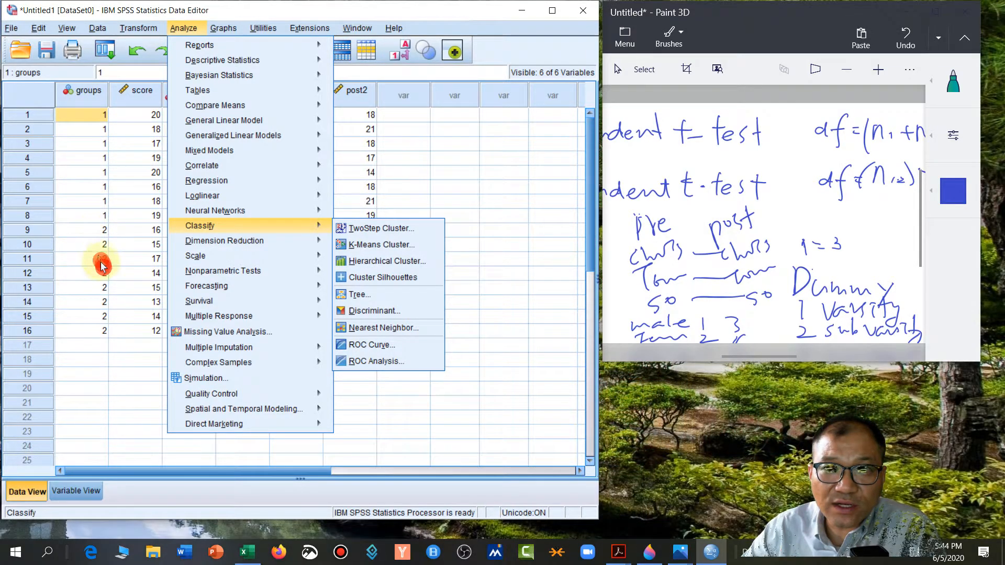
{"action": "mouse_move", "coordinate": [229, 108]}
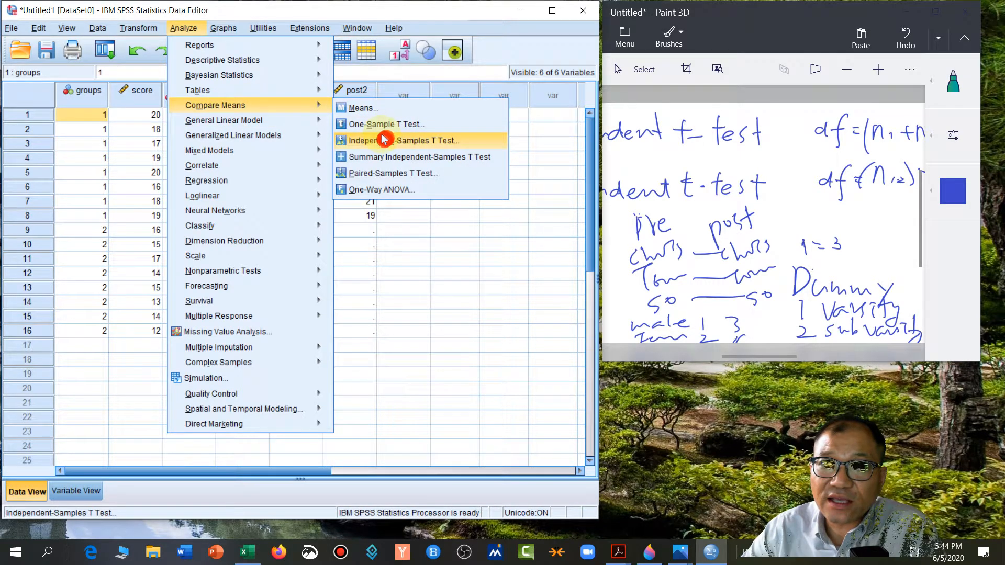
{"action": "left_click", "coordinate": [365, 146]}
{"action": "left_click", "coordinate": [520, 220]}
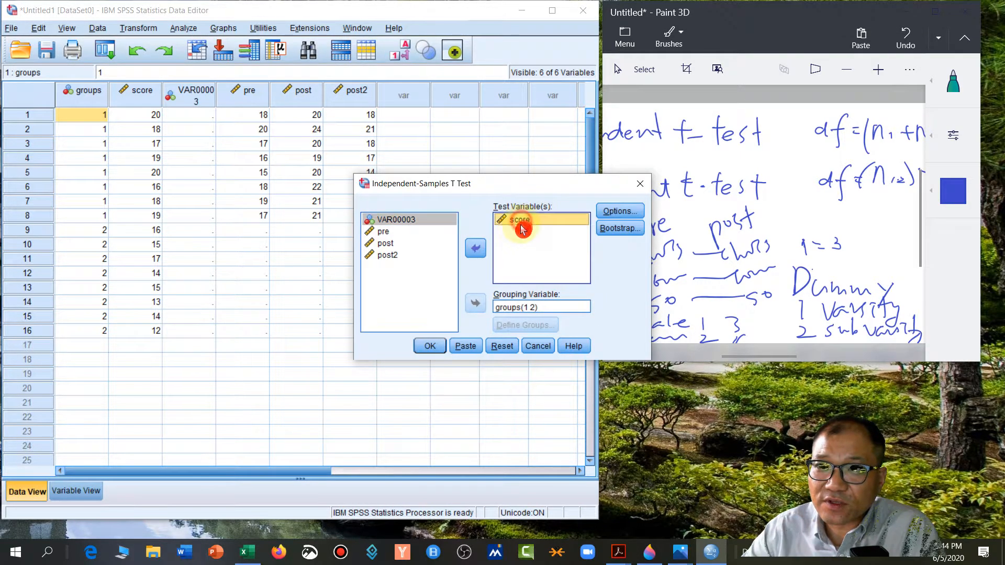
{"action": "left_click", "coordinate": [475, 250]}
{"action": "left_click", "coordinate": [511, 308]}
{"action": "left_click", "coordinate": [475, 303]}
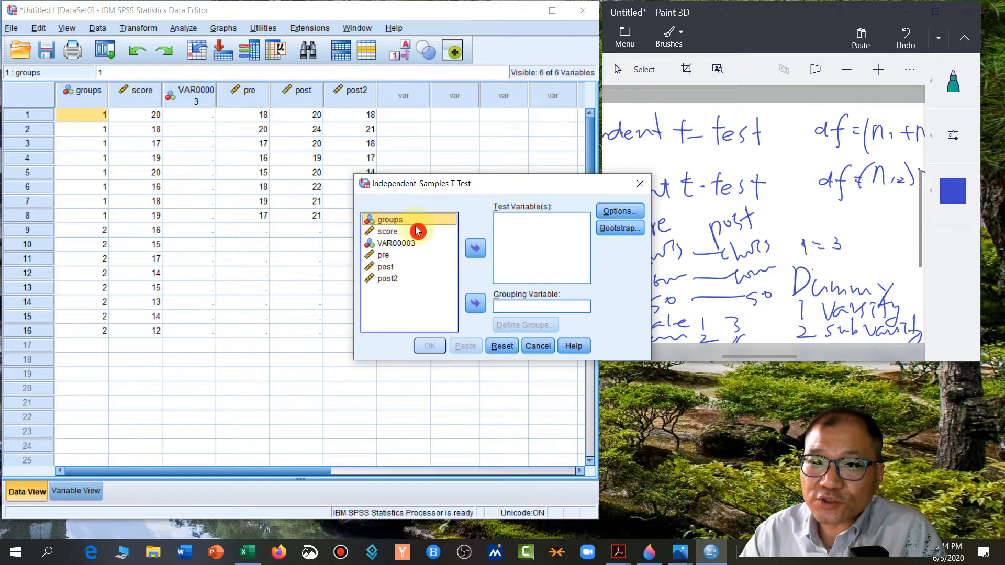
Step: Assign groups as the grouping variable of the Independent-Samples T Test
{"action": "left_click", "coordinate": [484, 308]}
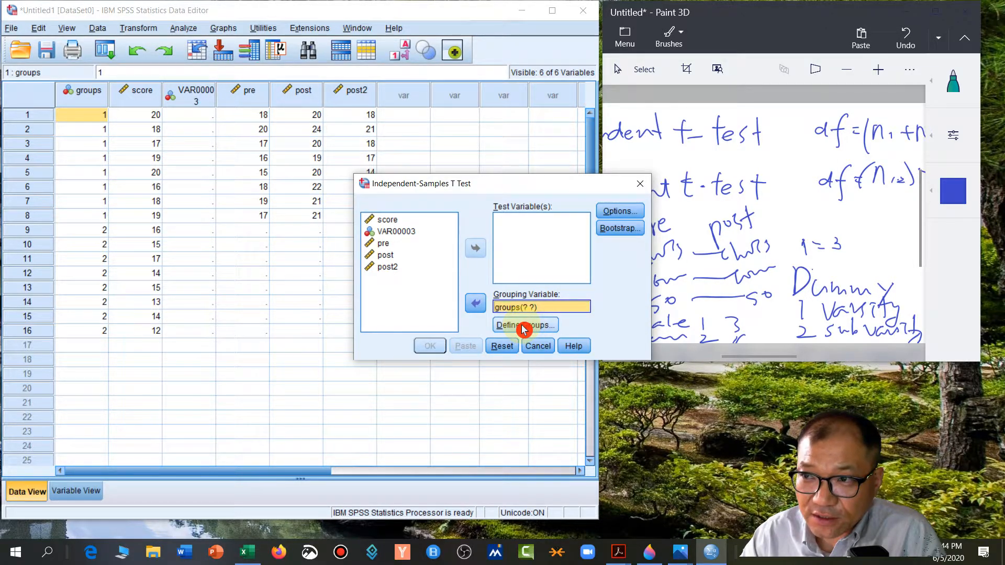
{"action": "left_click", "coordinate": [475, 303]}
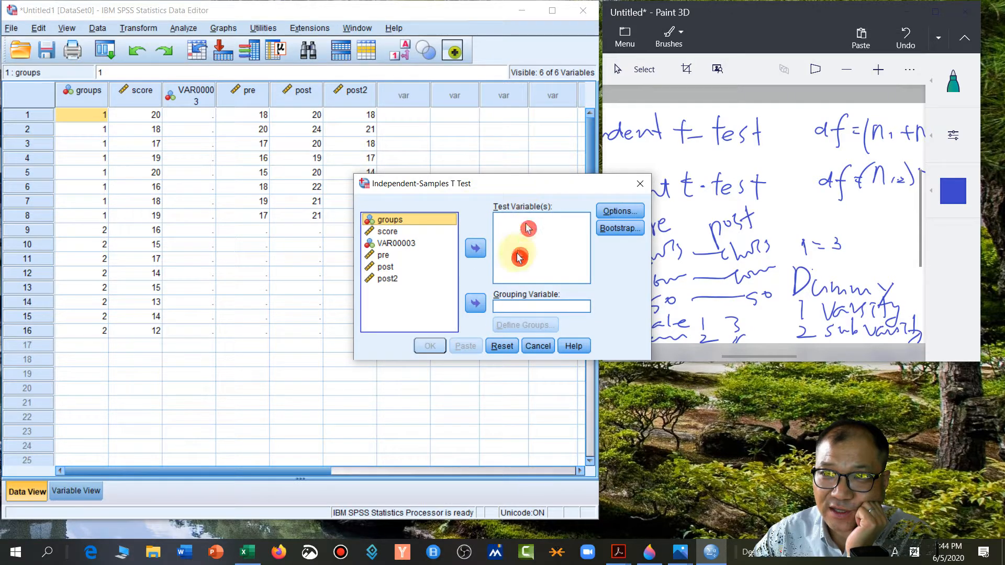
{"action": "left_click", "coordinate": [474, 306]}
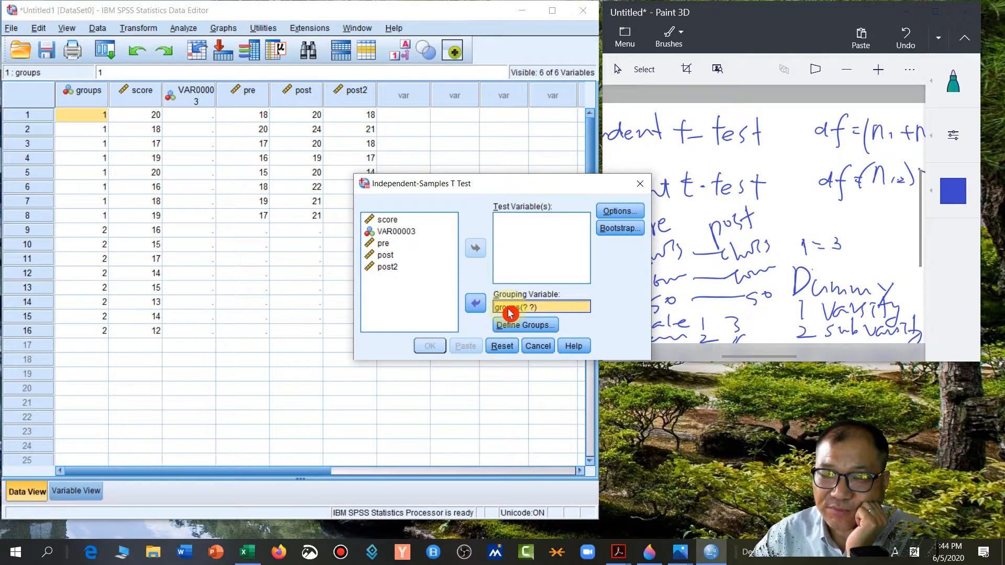
Step: Define the grouping variable's specified values as 1 for Group 1 and 2 for Group 2
{"action": "left_click", "coordinate": [516, 327]}
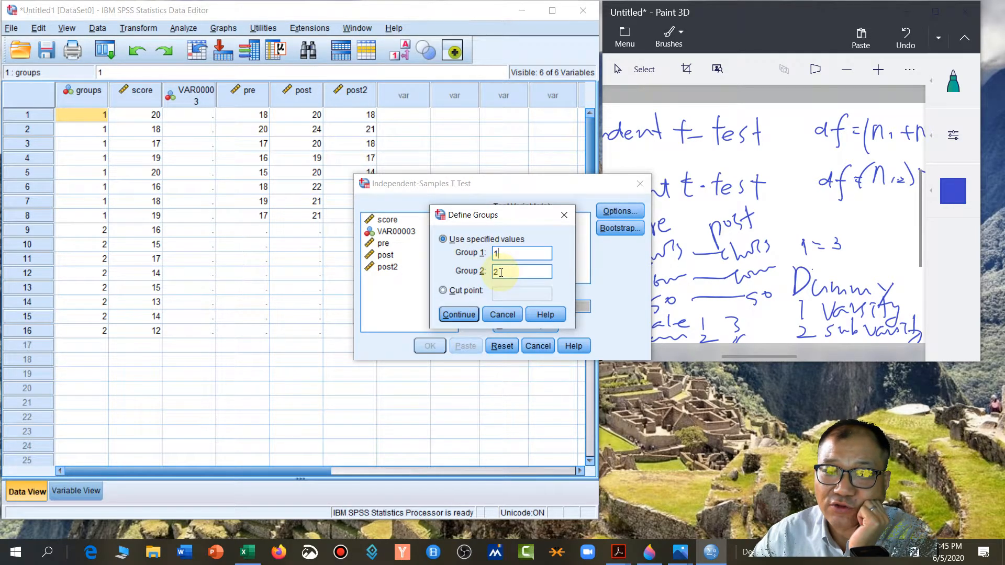
{"action": "key", "text": "BackSpace"}
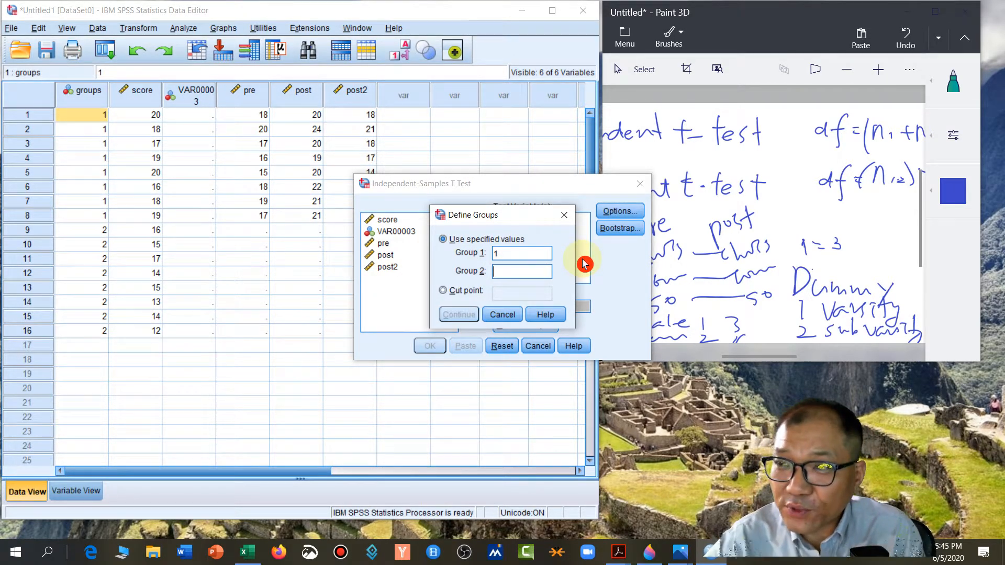
{"action": "left_click", "coordinate": [531, 250]}
{"action": "key", "text": "BackSpace"}
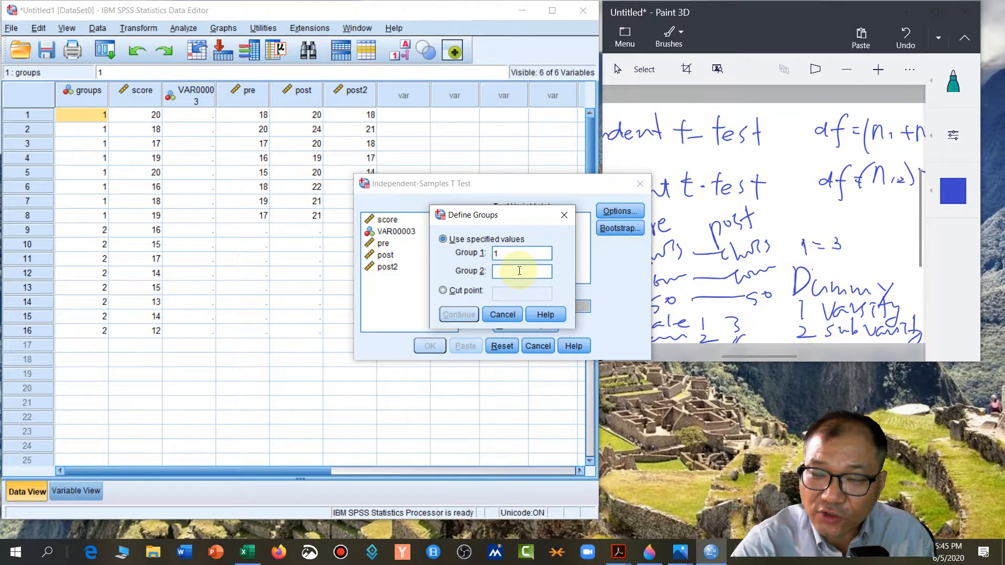
{"action": "type", "text": "2"}
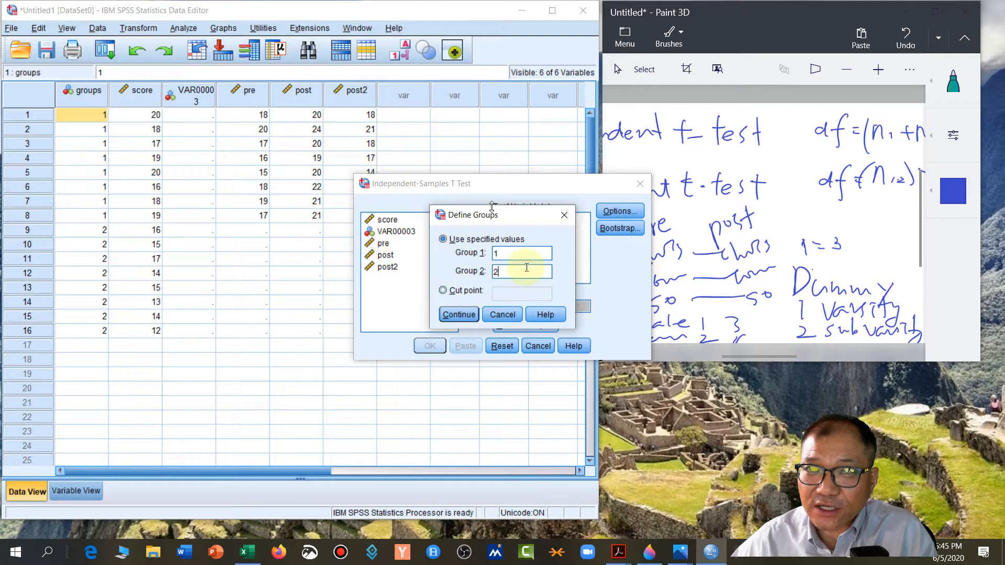
{"action": "left_click", "coordinate": [459, 315]}
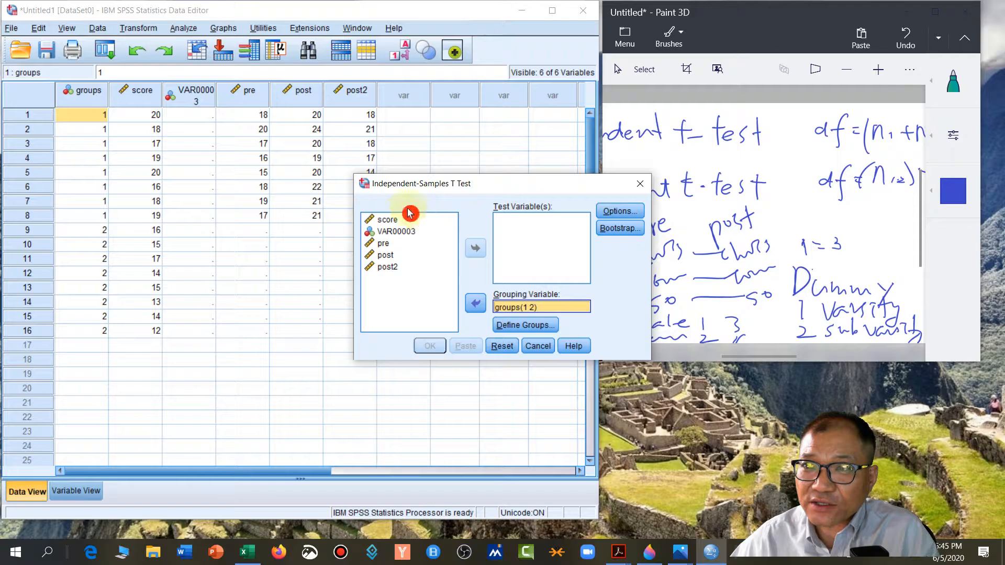
Step: Assign score as the test variable and run the independent-samples t-test
{"action": "left_click", "coordinate": [390, 219]}
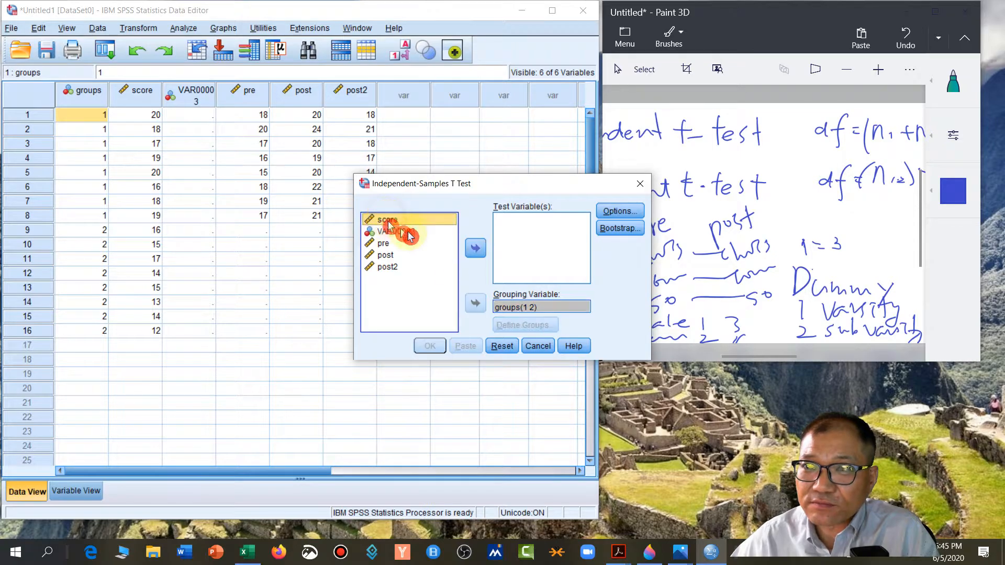
{"action": "left_click", "coordinate": [475, 250]}
{"action": "left_click", "coordinate": [518, 309]}
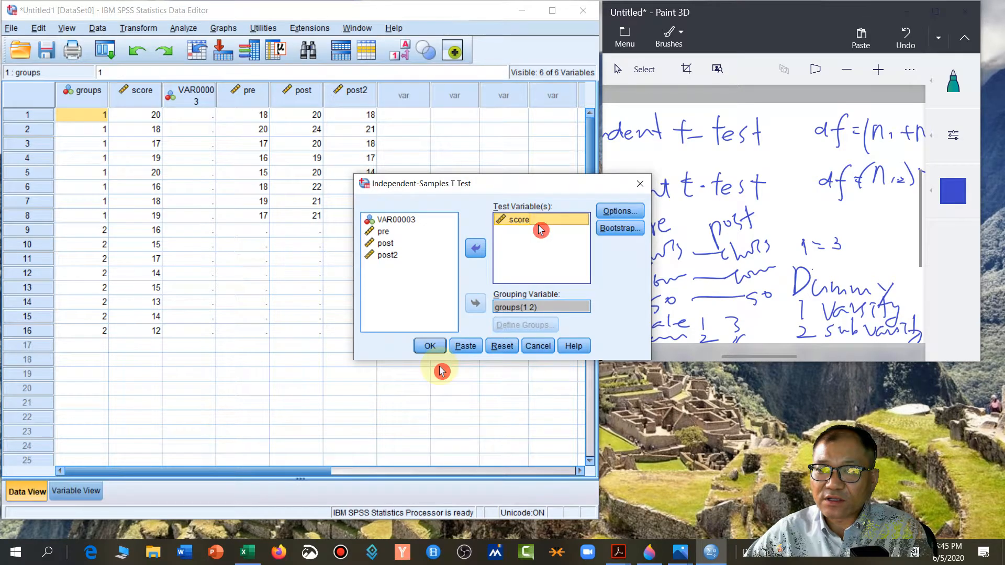
{"action": "left_click", "coordinate": [428, 346]}
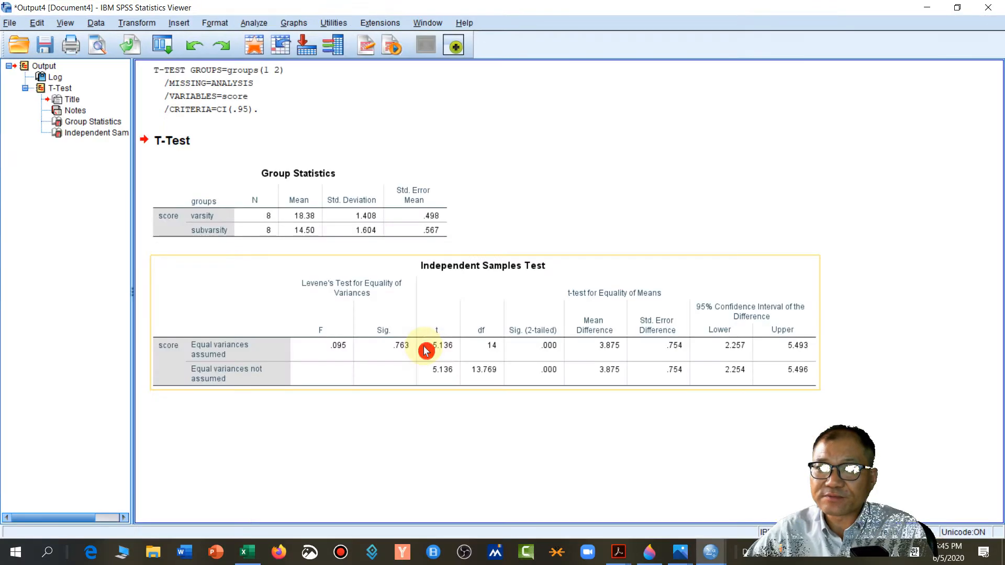
Step: Examine the Independent Samples Test and Group Statistics tables, comparing the varsity and subvarsity rows
{"action": "left_click", "coordinate": [638, 418]}
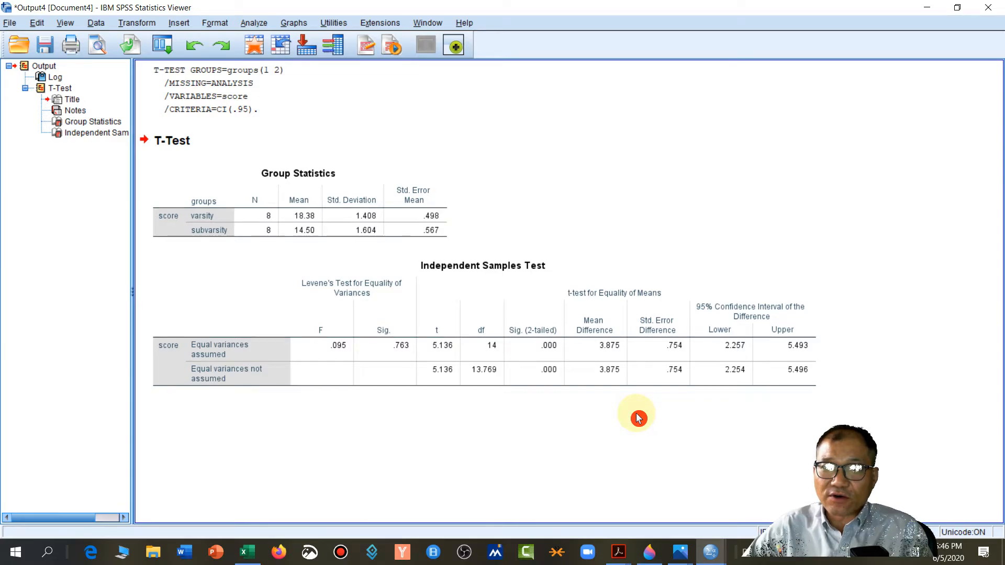
{"action": "left_click", "coordinate": [496, 369]}
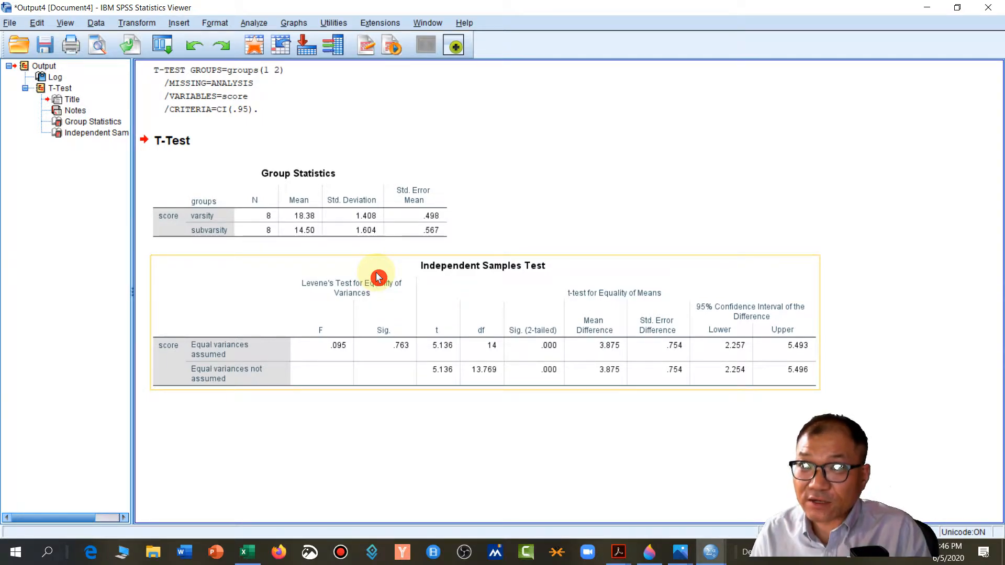
{"action": "left_click", "coordinate": [253, 184]}
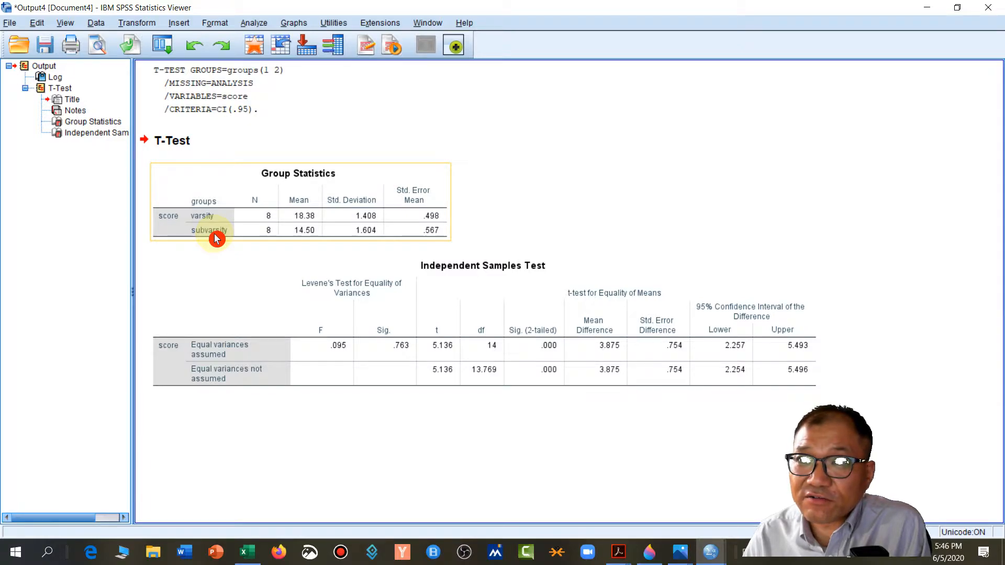
{"action": "left_click", "coordinate": [220, 249]}
{"action": "left_click", "coordinate": [230, 261]}
{"action": "left_click", "coordinate": [350, 238]}
{"action": "left_click", "coordinate": [414, 264]}
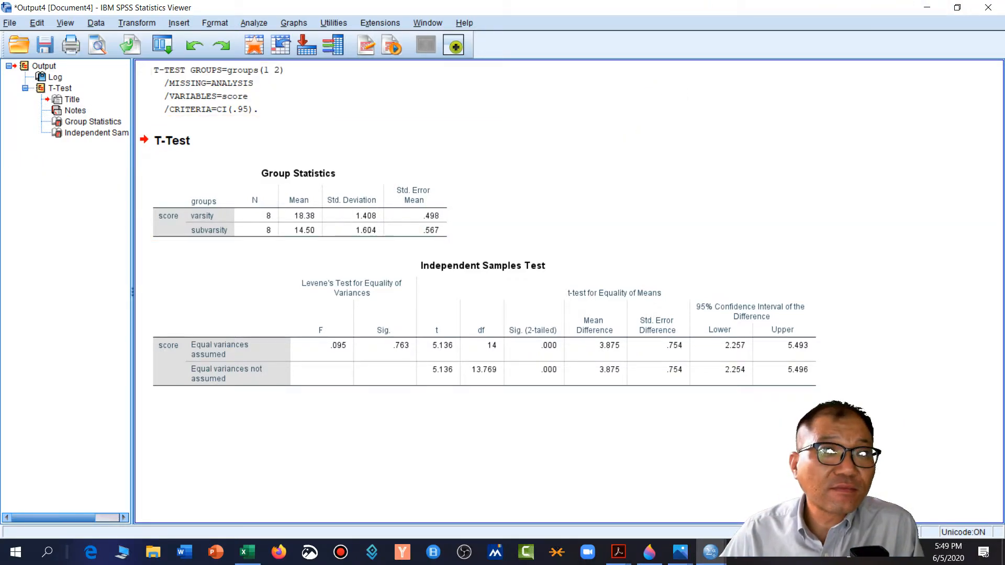
Step: Bring up t-table.pdf in Acrobat and highlight the df 14 row label and its two-tailed critical values at 0.05 and 0.01
{"action": "left_click_drag", "start_coordinate": [1, 4], "coordinate": [528, 144]}
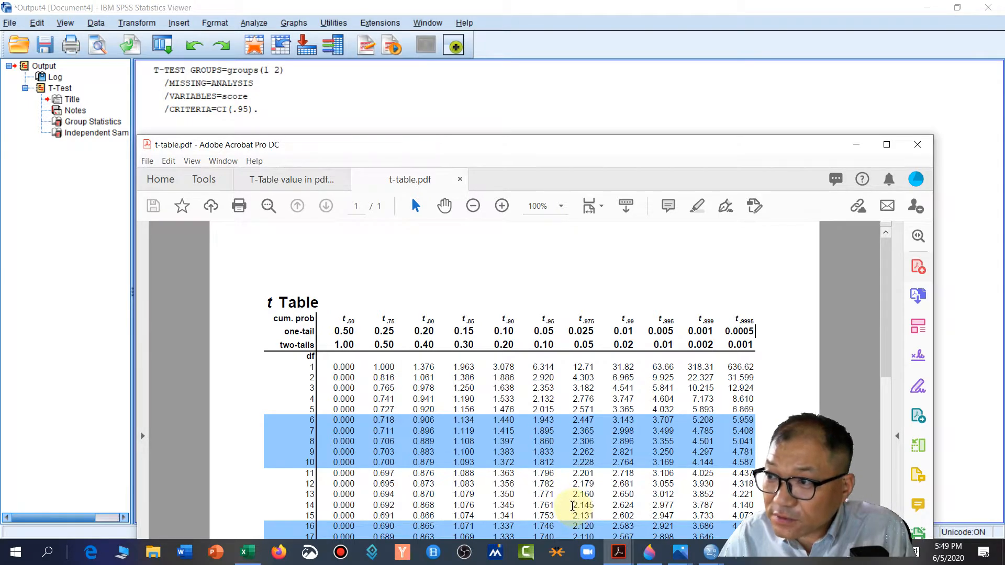
{"action": "left_click_drag", "start_coordinate": [573, 505], "coordinate": [595, 503]}
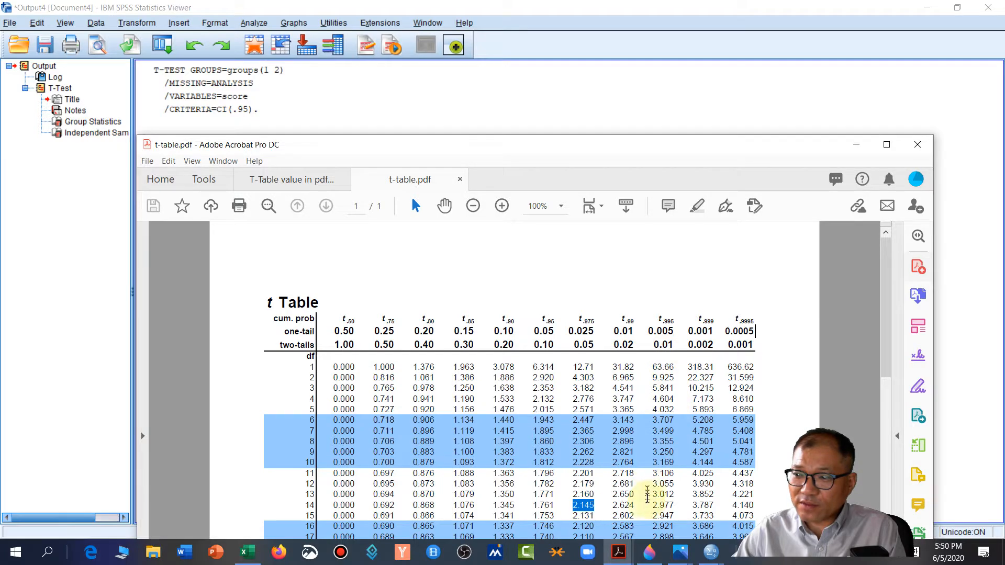
{"action": "left_click_drag", "start_coordinate": [653, 504], "coordinate": [669, 505]}
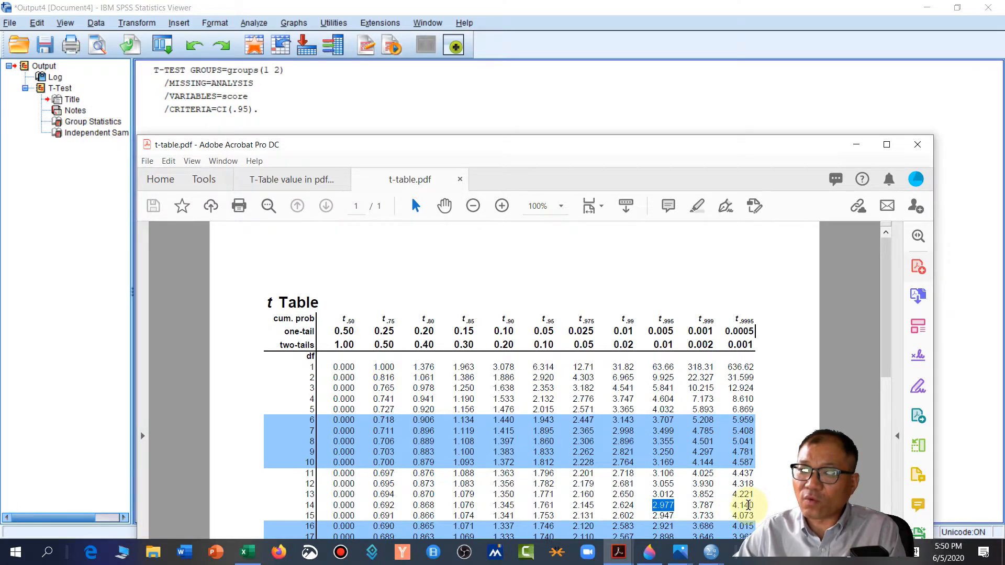
{"action": "left_click_drag", "start_coordinate": [306, 506], "coordinate": [316, 504]}
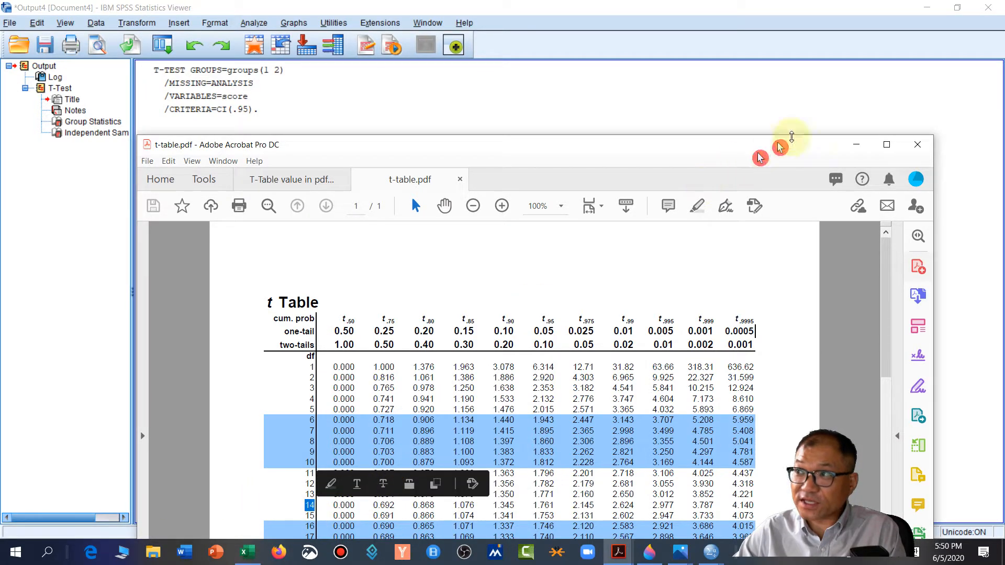
Step: Place the t-table window beside the Independent Samples Test table and check the t and df columns of the output
{"action": "left_click_drag", "start_coordinate": [780, 153], "coordinate": [814, 112]}
{"action": "left_click_drag", "start_coordinate": [964, 125], "coordinate": [760, 137]}
{"action": "left_click_drag", "start_coordinate": [520, 112], "coordinate": [190, 41]}
{"action": "left_click", "coordinate": [459, 366]}
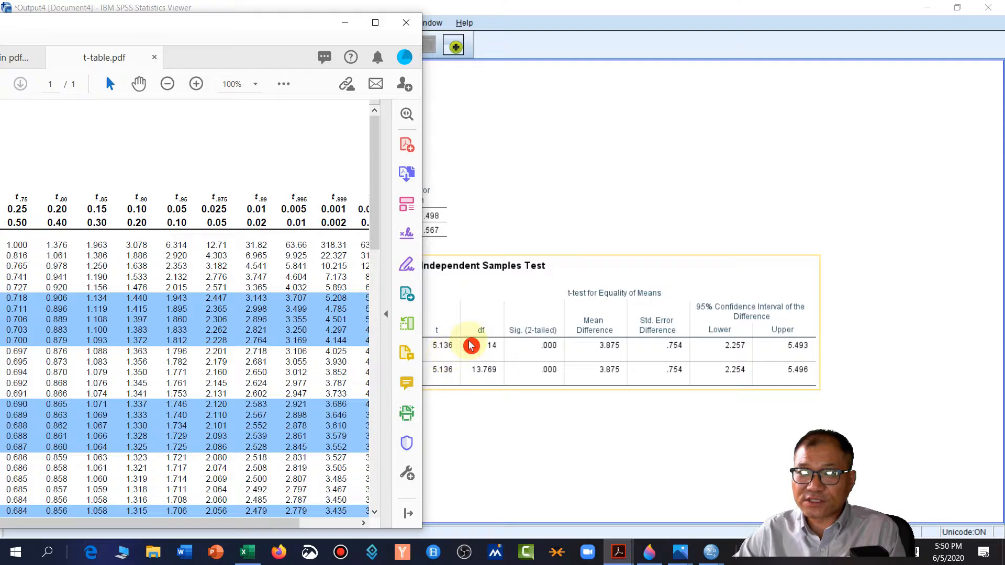
{"action": "left_click", "coordinate": [471, 346]}
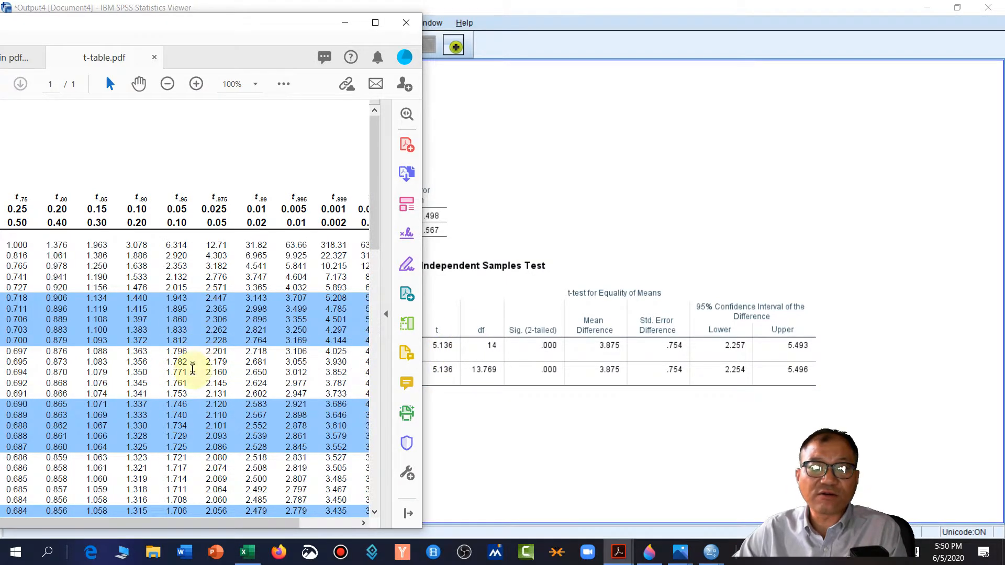
Step: Highlight the df 12 two-tailed critical values at 0.05 and 0.01 in the t-table and compare them with the output's t value
{"action": "left_click_drag", "start_coordinate": [206, 362], "coordinate": [228, 361]}
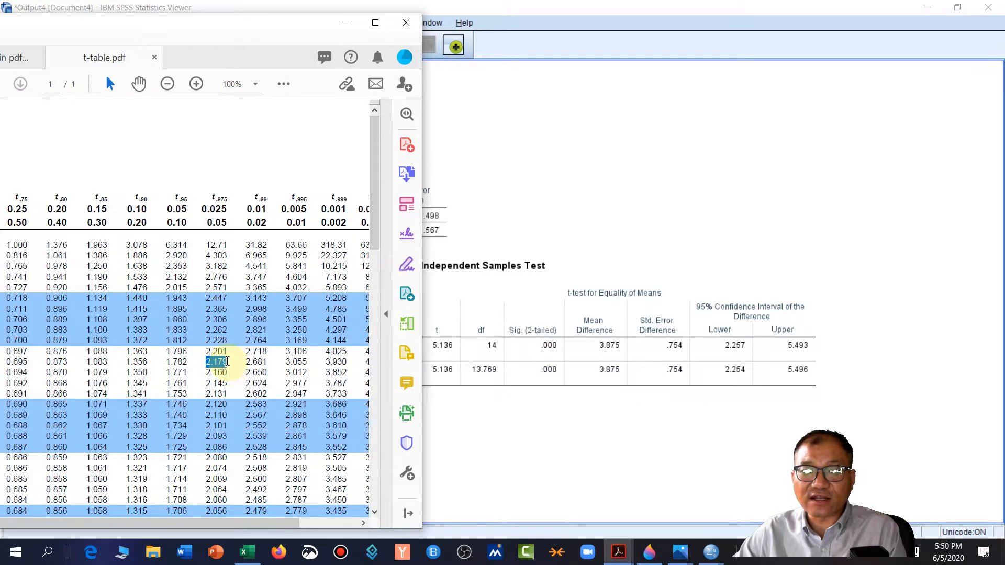
{"action": "left_click", "coordinate": [478, 377]}
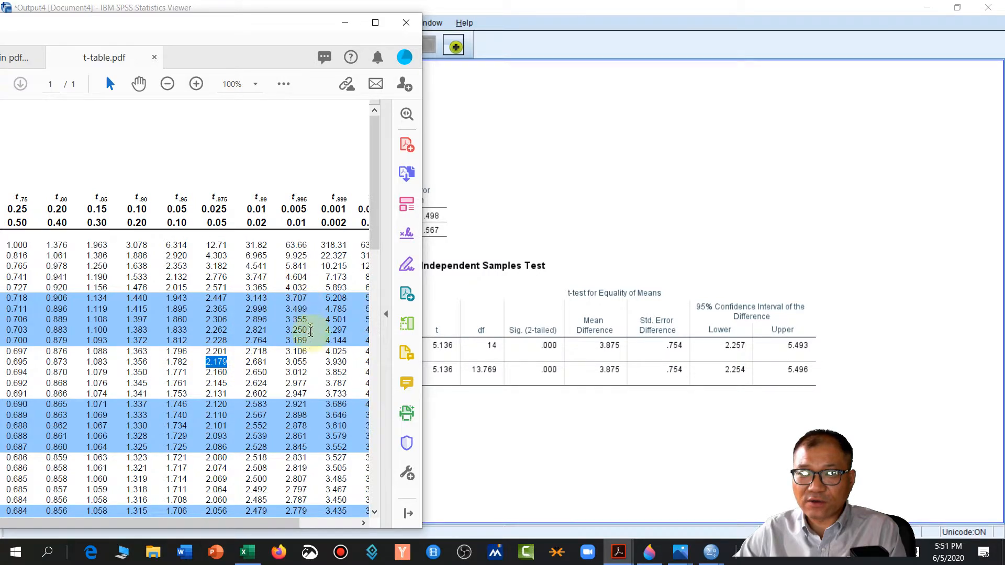
{"action": "left_click_drag", "start_coordinate": [288, 361], "coordinate": [275, 372]}
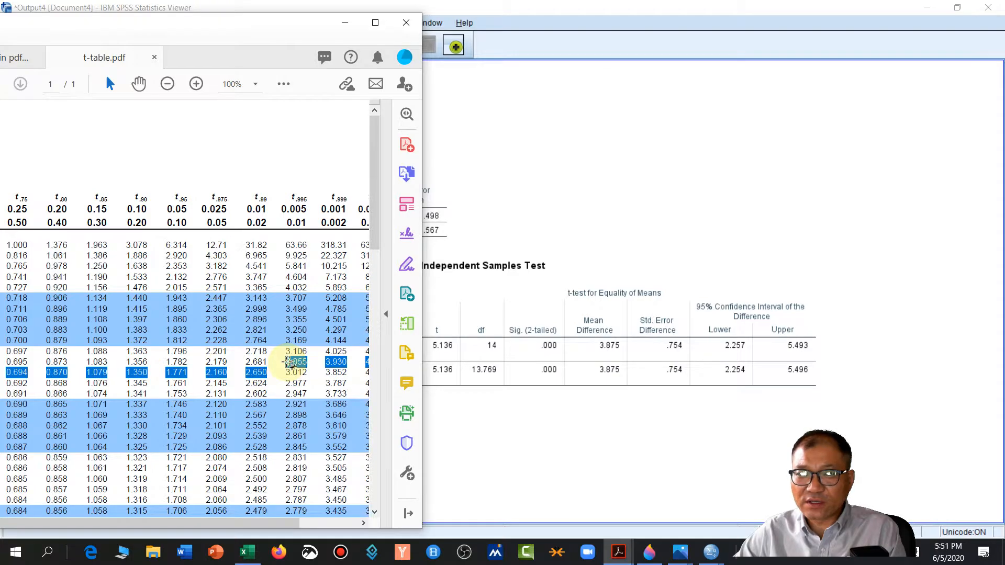
{"action": "left_click_drag", "start_coordinate": [289, 362], "coordinate": [289, 362]}
{"action": "left_click", "coordinate": [447, 354]}
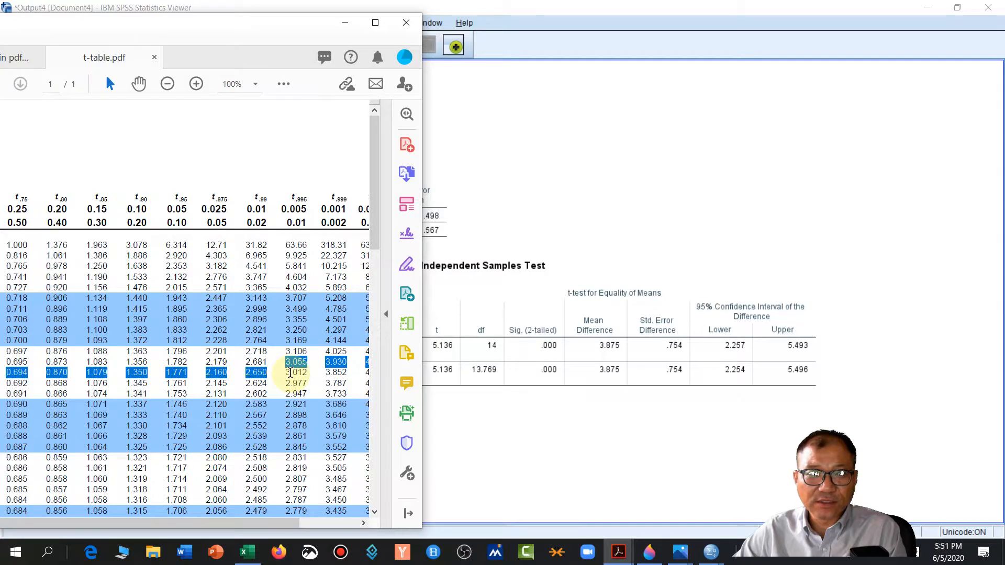
{"action": "left_click", "coordinate": [380, 266]}
Step: Widen and reposition the t-table window to show every column, examine the df rows, and minimize it
{"action": "mouse_move", "coordinate": [314, 16]}
{"action": "left_mouse_down"}
{"action": "mouse_move", "coordinate": [307, 2]}
{"action": "mouse_move", "coordinate": [288, 35]}
{"action": "left_mouse_up"}
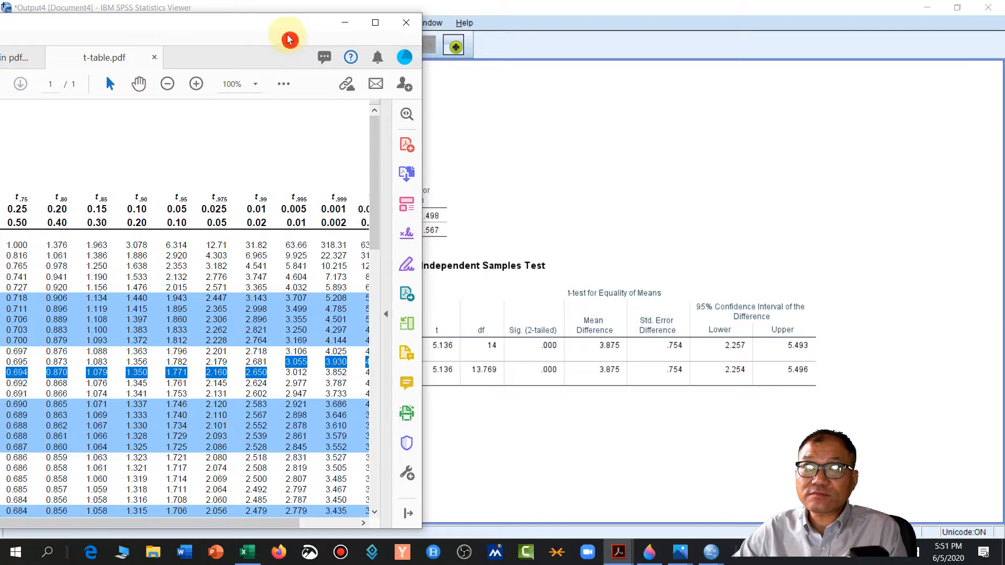
{"action": "left_click_drag", "start_coordinate": [425, 165], "coordinate": [529, 163]}
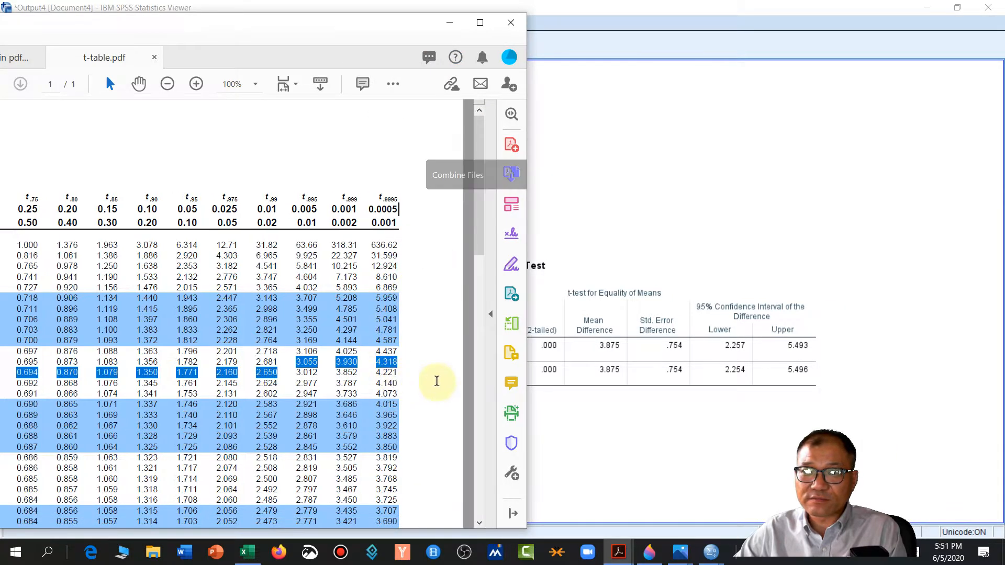
{"action": "left_click_drag", "start_coordinate": [209, 31], "coordinate": [384, 23]}
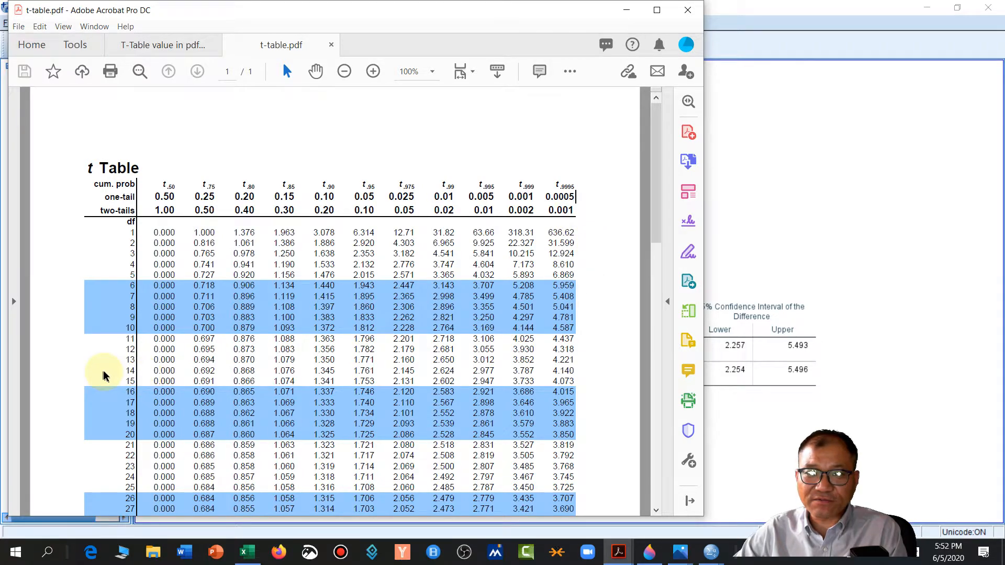
{"action": "left_click", "coordinate": [628, 12]}
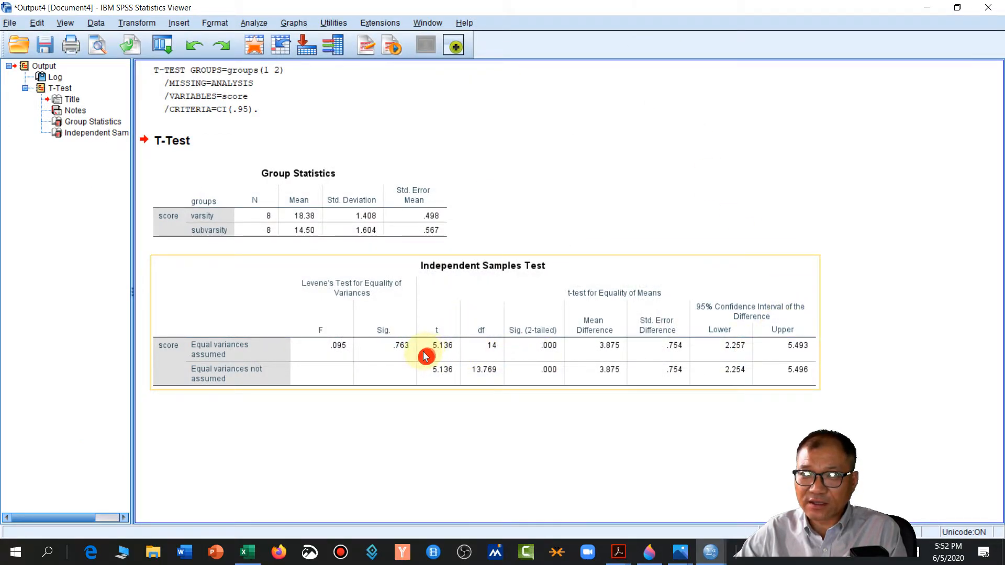
Step: Restore the SPSS output viewer to a smaller window and arrange it so the Paint 3D notes show beside it
{"action": "left_click", "coordinate": [962, 8]}
{"action": "mouse_move", "coordinate": [691, 140]}
{"action": "left_mouse_down"}
{"action": "mouse_move", "coordinate": [572, 85]}
{"action": "mouse_move", "coordinate": [512, 35]}
{"action": "mouse_move", "coordinate": [527, 9]}
{"action": "left_mouse_up"}
{"action": "left_click_drag", "start_coordinate": [467, 375], "coordinate": [493, 501]}
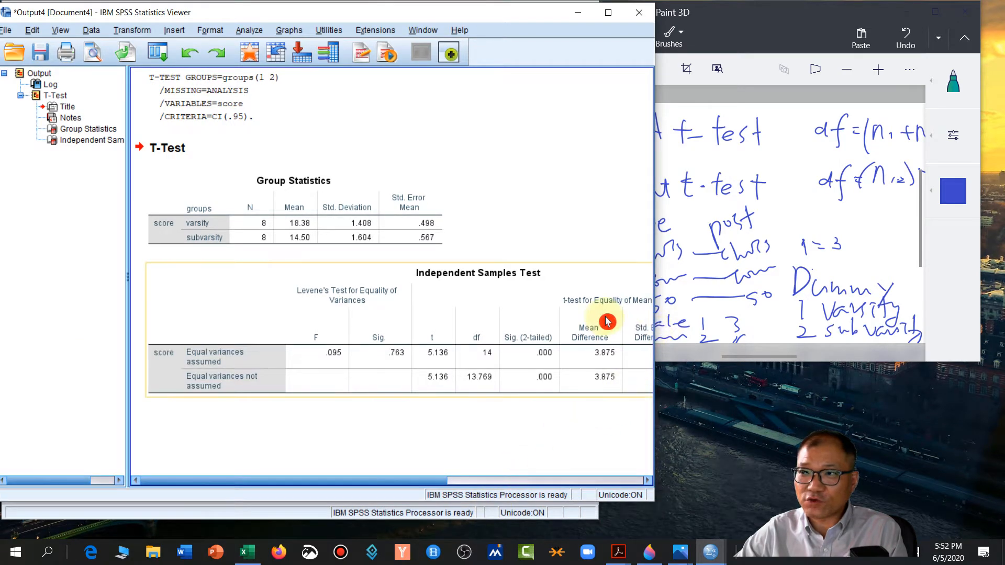
Step: Switch to Paint 3D, start a new blank drawing, and widen its window over part of the output viewer
{"action": "left_click", "coordinate": [770, 26]}
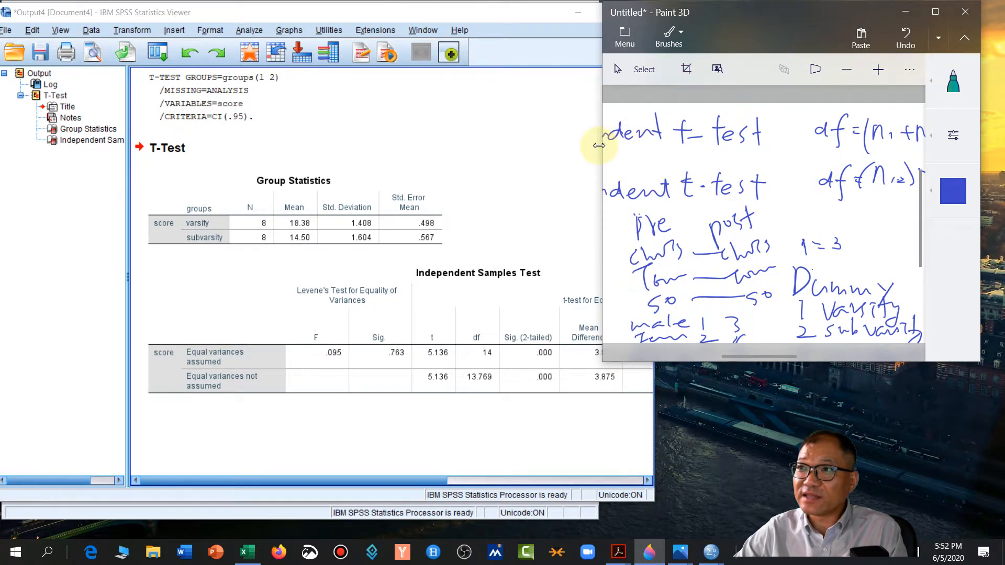
{"action": "left_click_drag", "start_coordinate": [600, 142], "coordinate": [653, 142]}
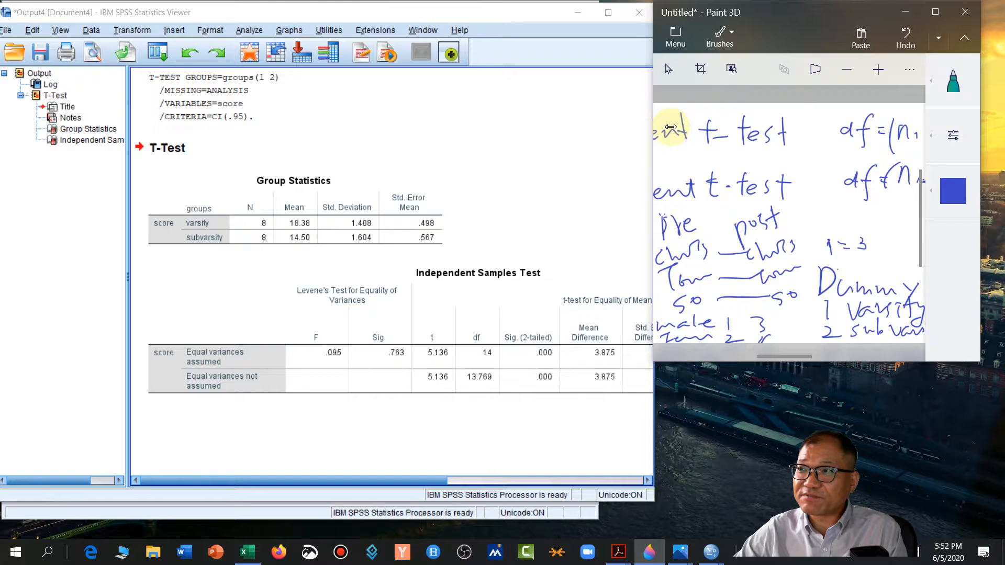
{"action": "left_click", "coordinate": [679, 41]}
{"action": "left_click", "coordinate": [681, 72]}
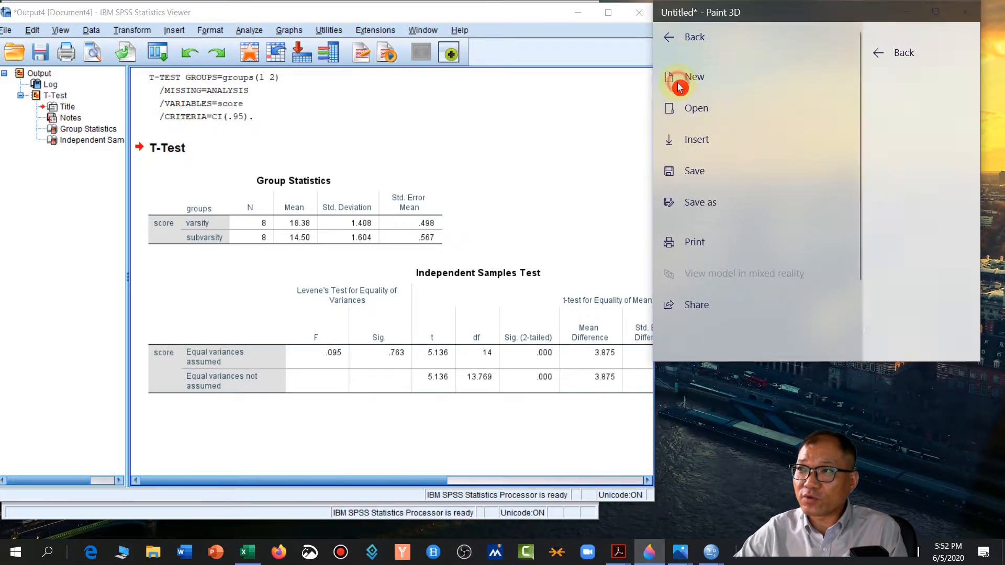
{"action": "left_click", "coordinate": [807, 215]}
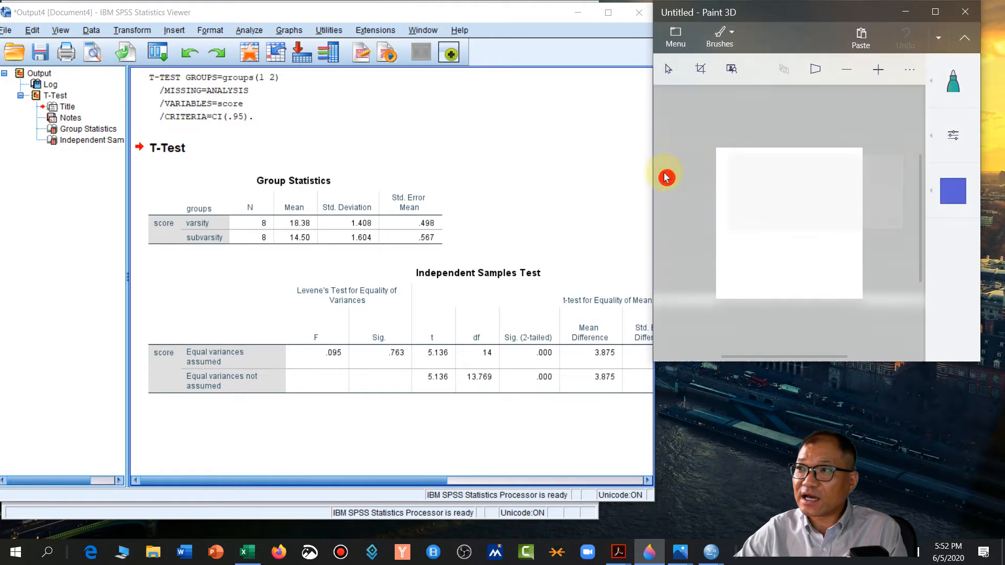
{"action": "left_click_drag", "start_coordinate": [650, 158], "coordinate": [367, 225]}
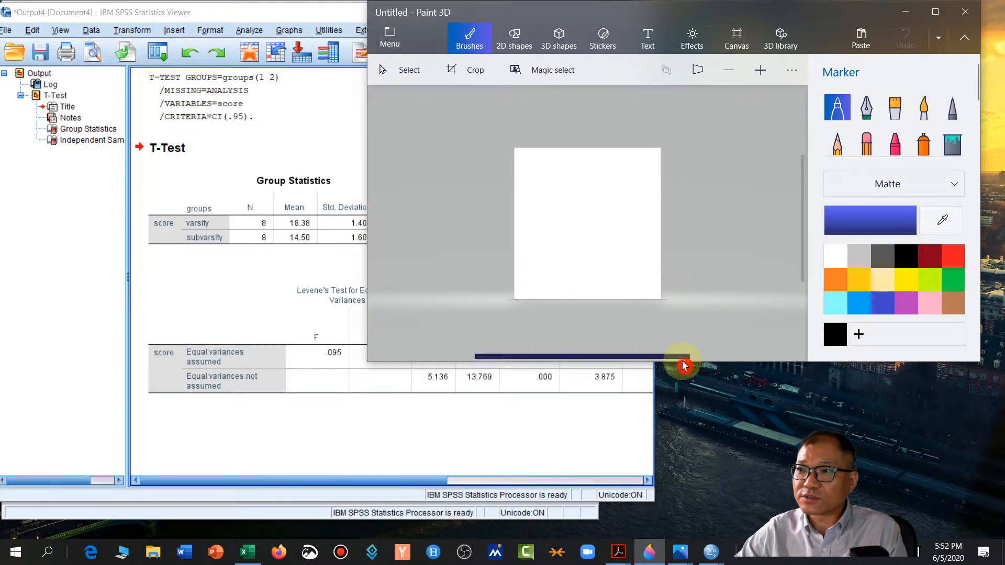
Step: Shorten the Paint 3D window to uncover the test results and handwrite "t(14)" on the canvas with the blue marker
{"action": "left_click_drag", "start_coordinate": [684, 365], "coordinate": [666, 331]}
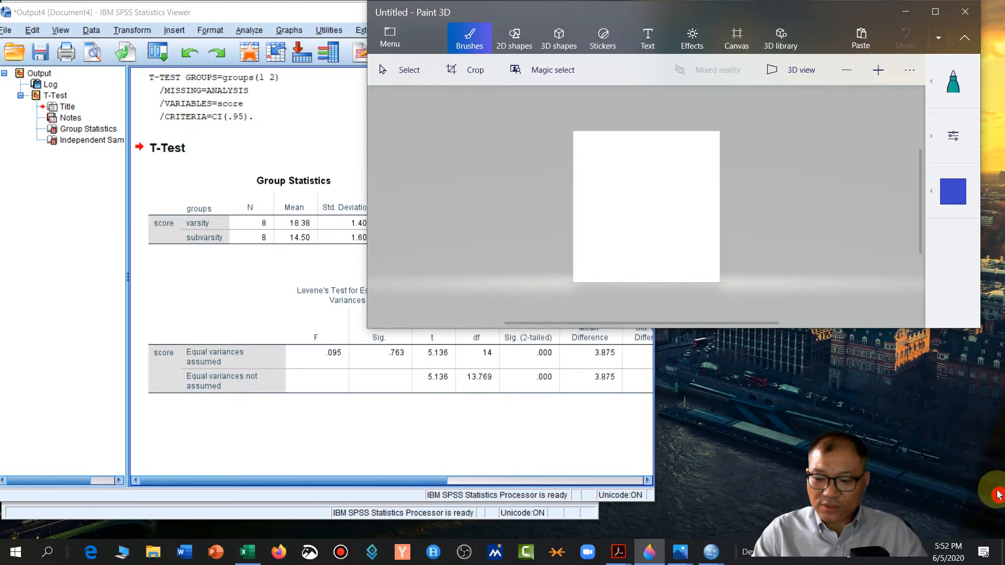
{"action": "mouse_move", "coordinate": [587, 161]}
{"action": "left_mouse_down"}
{"action": "mouse_move", "coordinate": [599, 160]}
{"action": "mouse_move", "coordinate": [602, 187]}
{"action": "mouse_move", "coordinate": [608, 173]}
{"action": "mouse_move", "coordinate": [626, 173]}
{"action": "left_mouse_up"}
{"action": "left_click_drag", "start_coordinate": [622, 165], "coordinate": [621, 181]}
{"action": "left_click_drag", "start_coordinate": [629, 146], "coordinate": [636, 183]}
{"action": "left_click", "coordinate": [817, 327]}
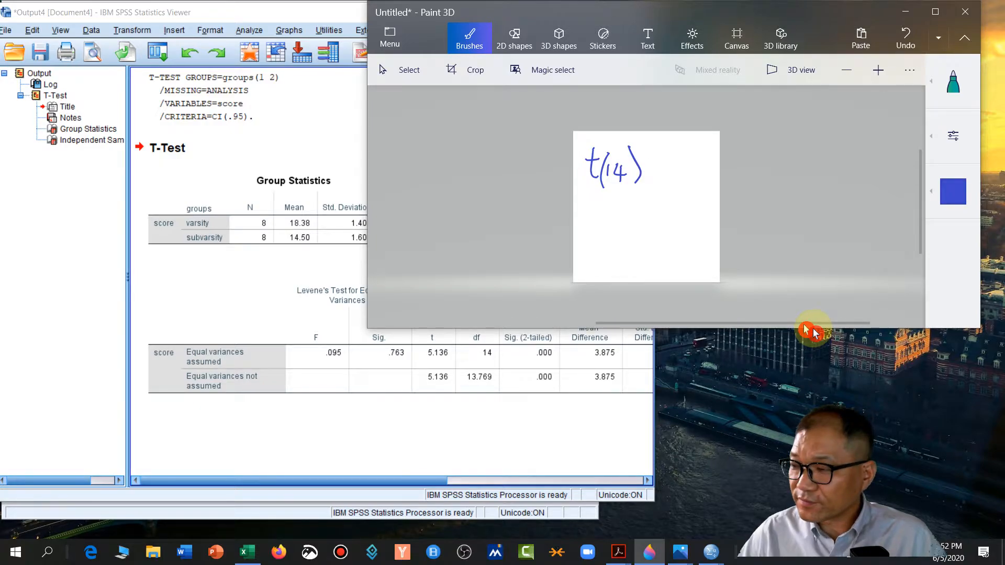
{"action": "left_click", "coordinate": [648, 164]}
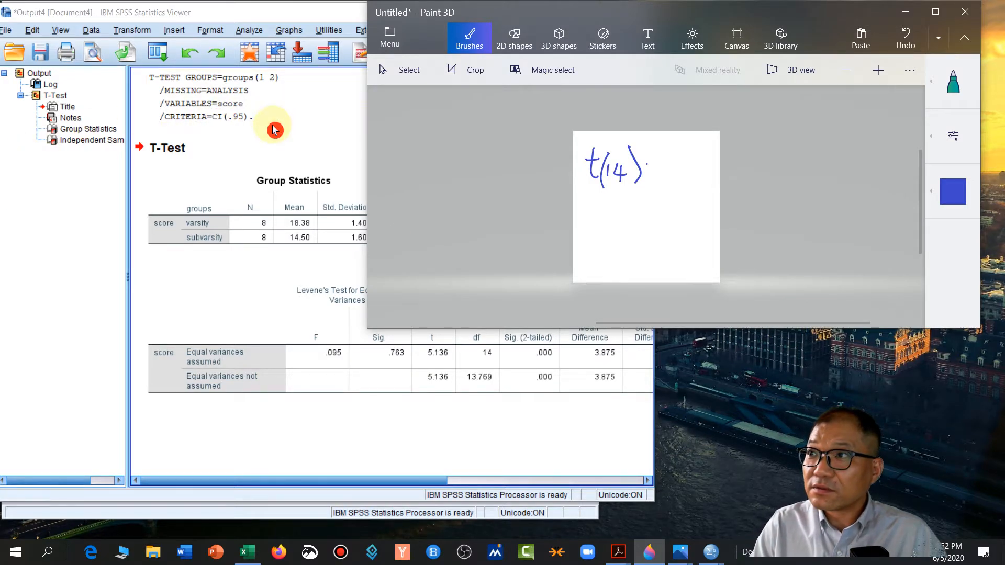
Step: Maximize Paint 3D after a look at the SPSS data, and draw a horizontal equals-sign stroke after "t(14)"
{"action": "left_click", "coordinate": [366, 522]}
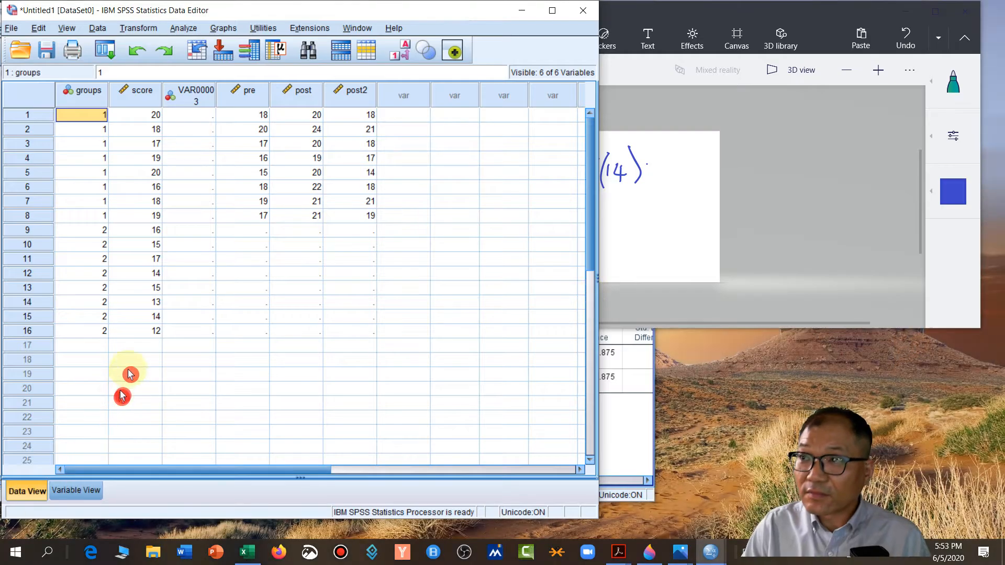
{"action": "left_click", "coordinate": [649, 26]}
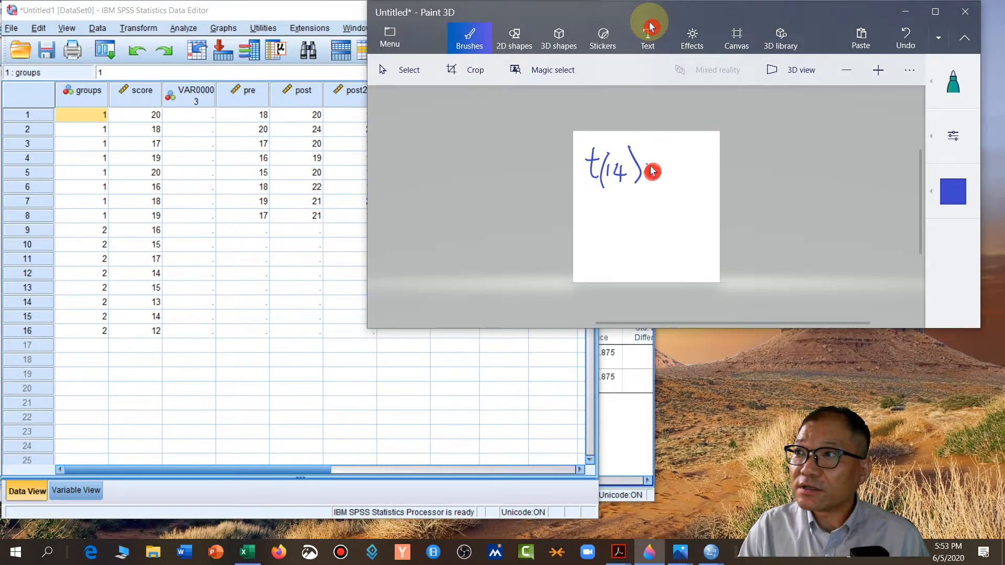
{"action": "left_click", "coordinate": [935, 11]}
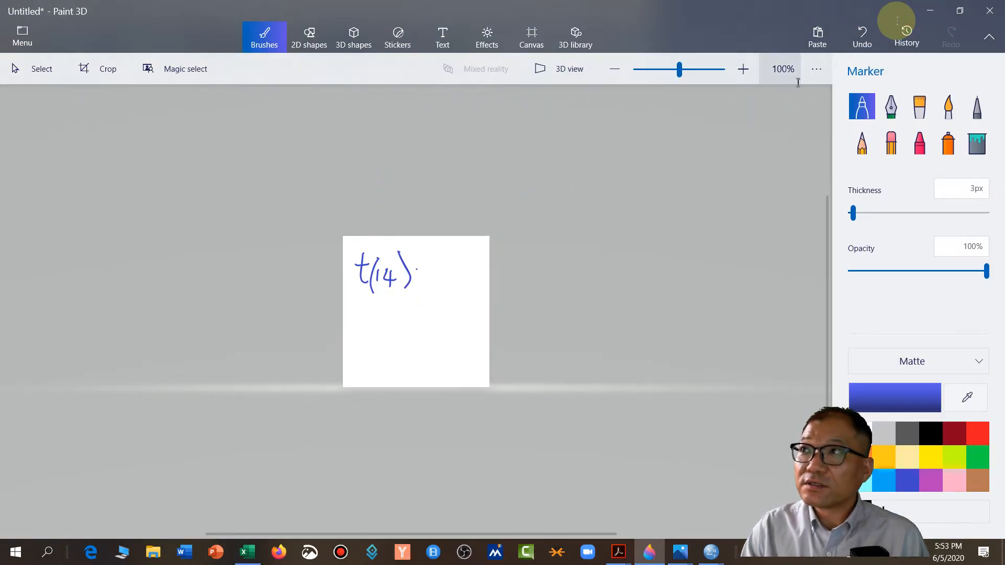
{"action": "left_click", "coordinate": [745, 71]}
{"action": "left_click", "coordinate": [745, 71]}
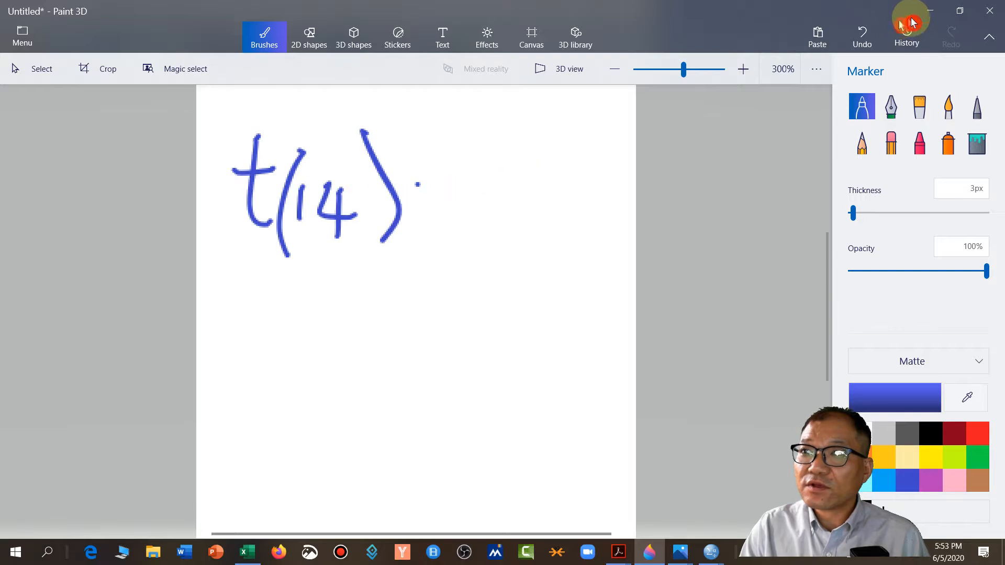
{"action": "right_click", "coordinate": [960, 24]}
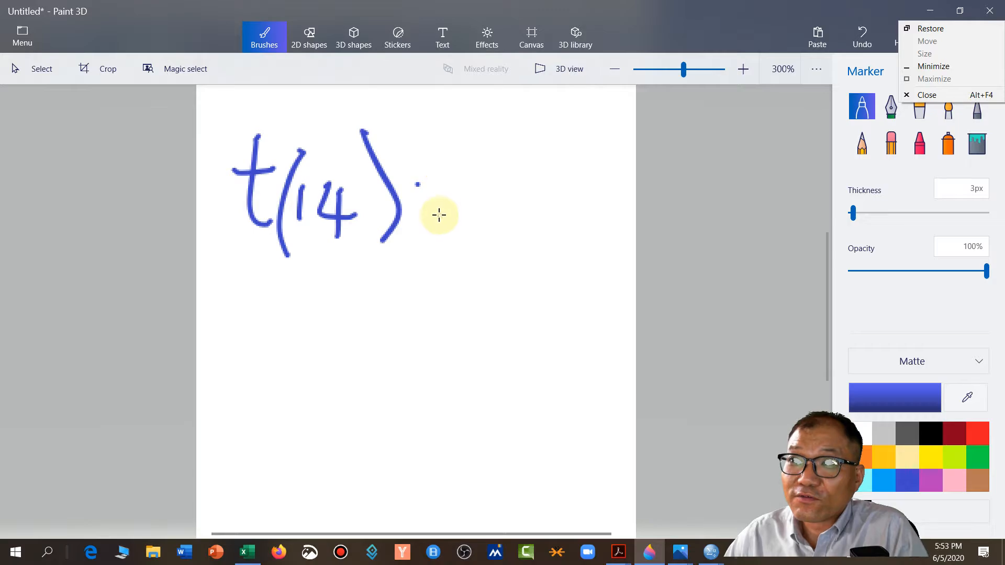
{"action": "left_click", "coordinate": [414, 188]}
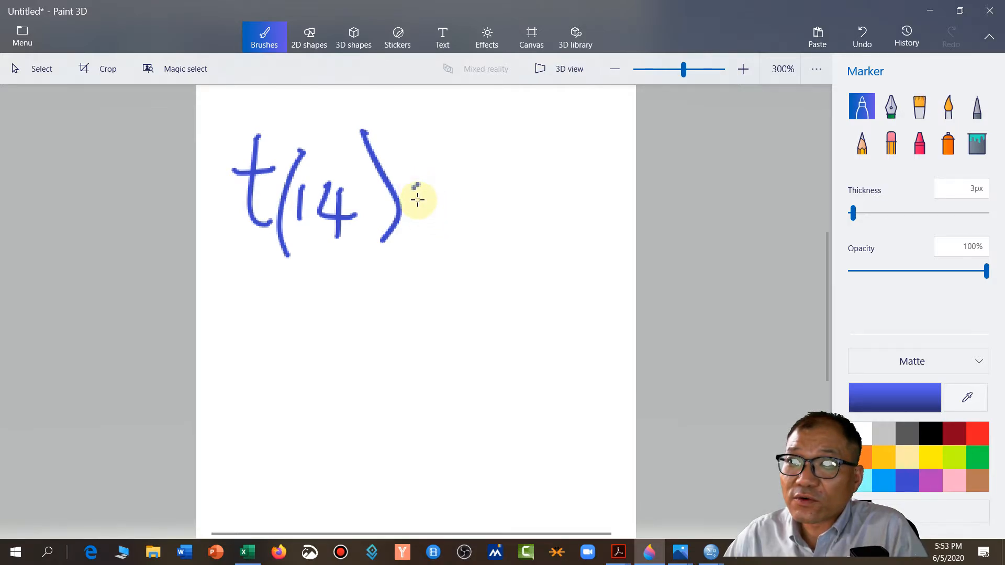
{"action": "left_click_drag", "start_coordinate": [417, 206], "coordinate": [476, 201]}
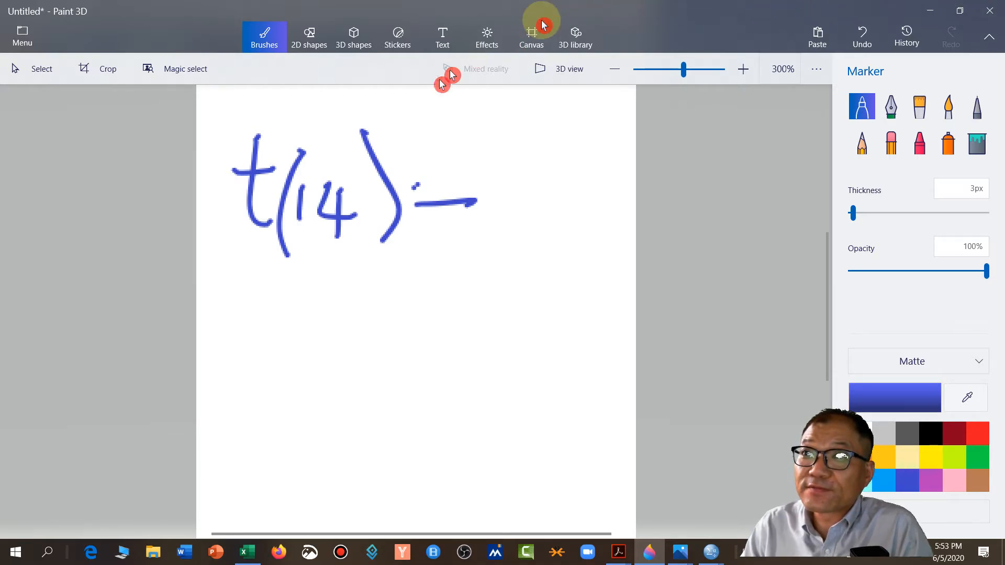
{"action": "left_click_drag", "start_coordinate": [543, 20], "coordinate": [578, 20]}
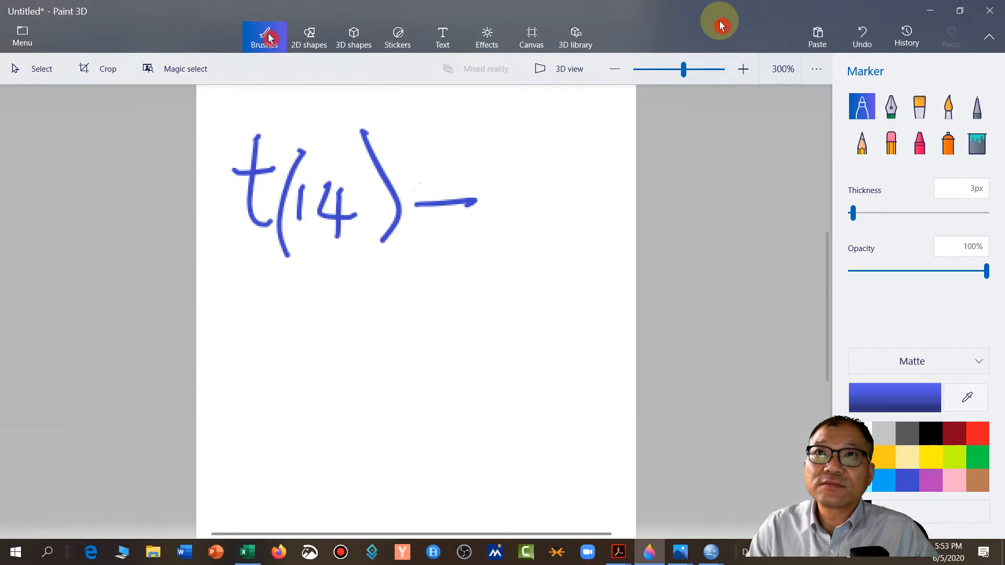
Step: Try to add the missing upper stroke of the equals sign at 200% zoom
{"action": "left_click_drag", "start_coordinate": [683, 70], "coordinate": [666, 69]}
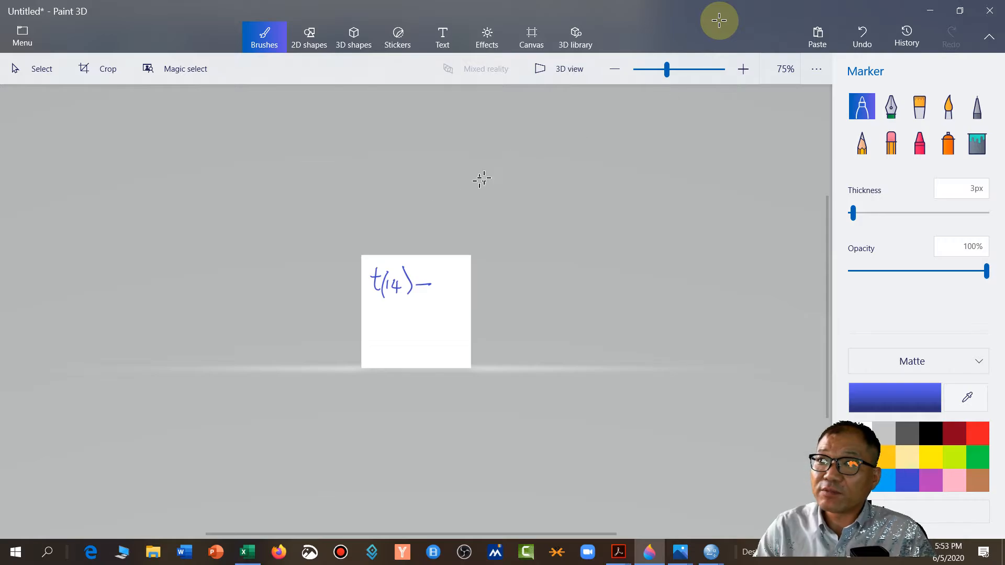
{"action": "left_click", "coordinate": [746, 73]}
{"action": "left_click", "coordinate": [749, 73]}
{"action": "left_click", "coordinate": [748, 74]}
{"action": "left_click", "coordinate": [747, 75]}
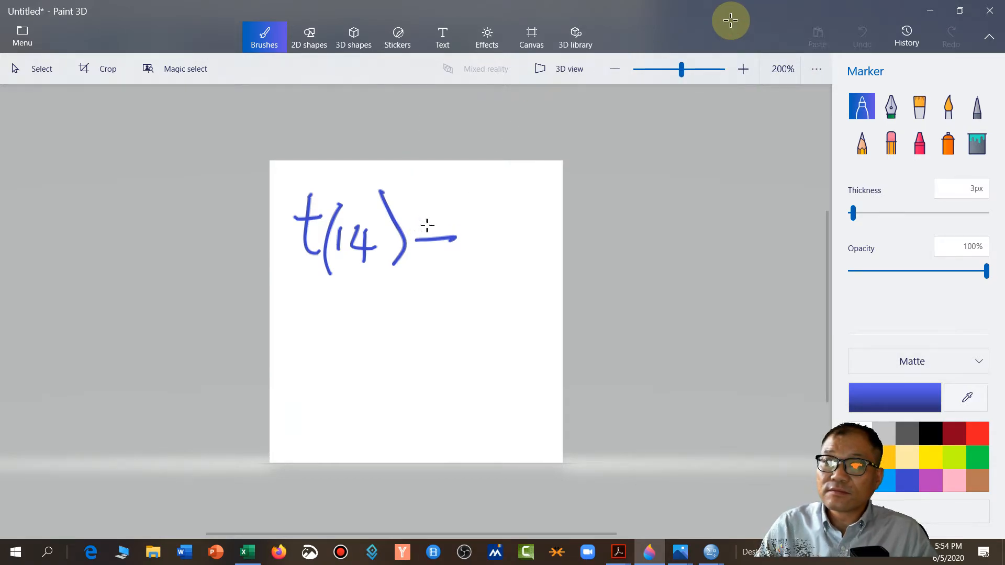
{"action": "left_click", "coordinate": [896, 397]}
{"action": "left_click", "coordinate": [432, 408]}
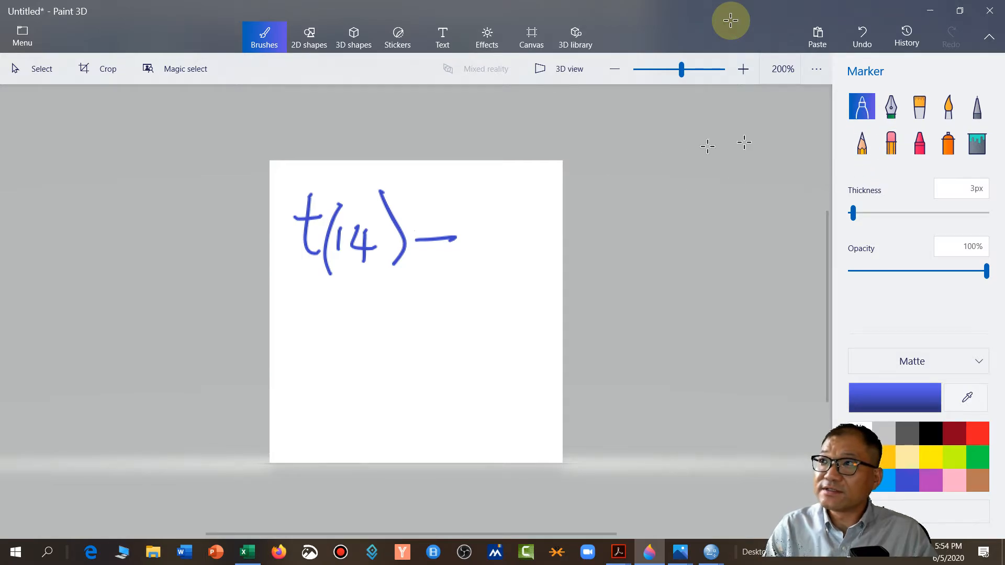
Step: Undo all the handwritten strokes until the canvas is blank
{"action": "key", "text": "ctrl+z"}
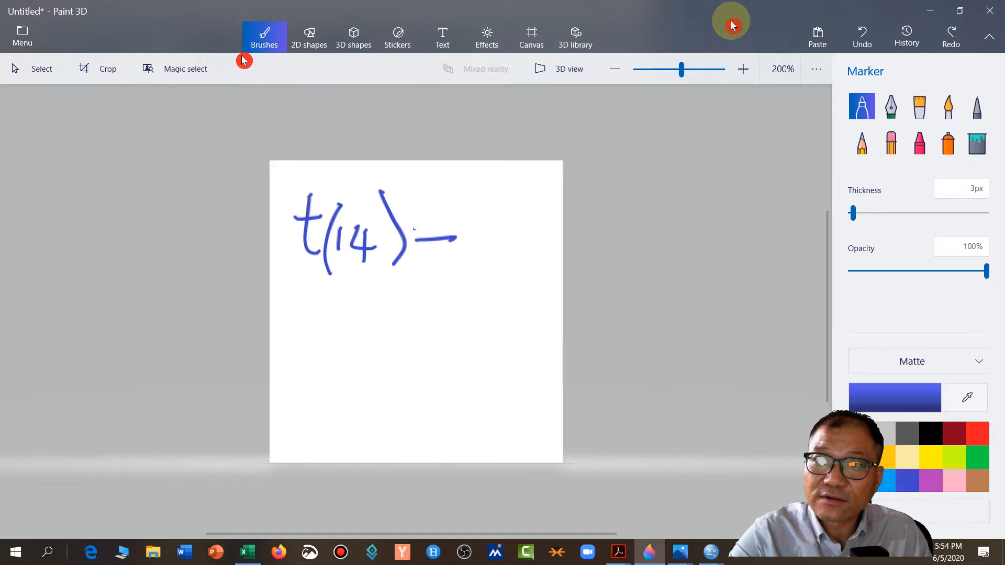
{"action": "key", "text": "ctrl+z"}
{"action": "key", "text": "ctrl+z"}
{"action": "key", "text": "ctrl+z"}
{"action": "key", "text": "ctrl+z"}
{"action": "key", "text": "ctrl+z"}
{"action": "key", "text": "ctrl+z"}
{"action": "key", "text": "ctrl+z"}
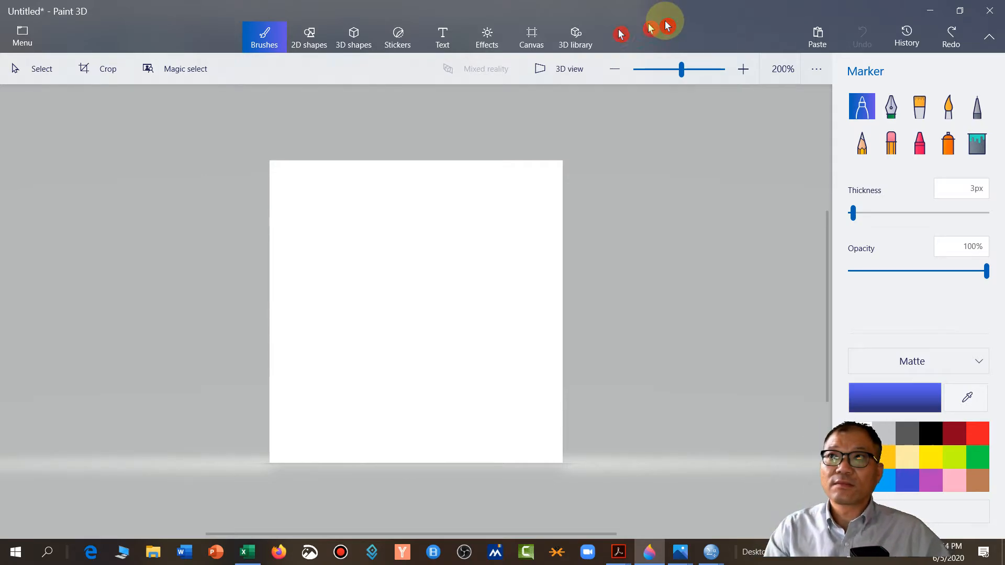
Step: Try writing again on the blank canvas, and minimize Paint 3D to return to the SPSS data editor
{"action": "left_click", "coordinate": [292, 206]}
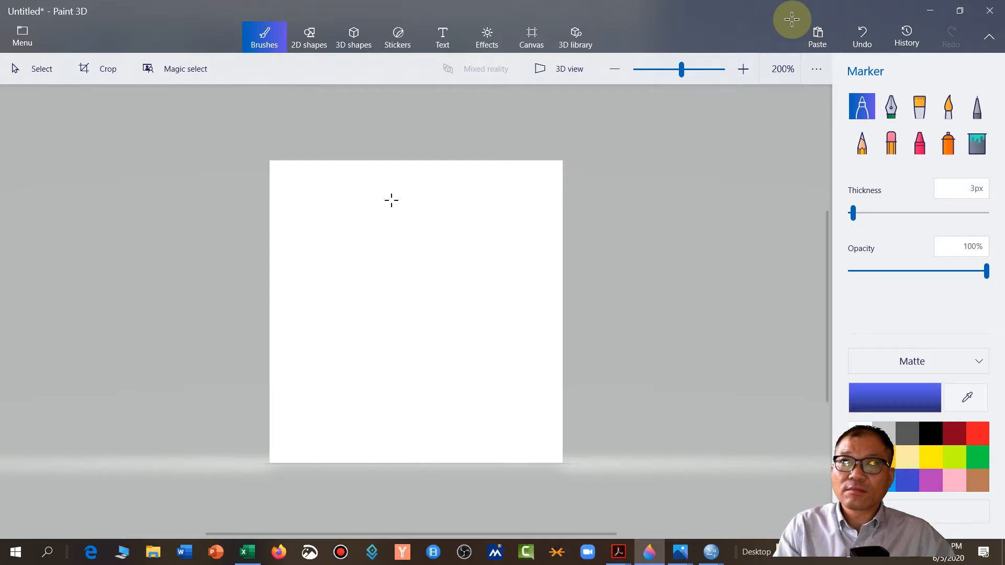
{"action": "left_click_drag", "start_coordinate": [401, 205], "coordinate": [405, 226]}
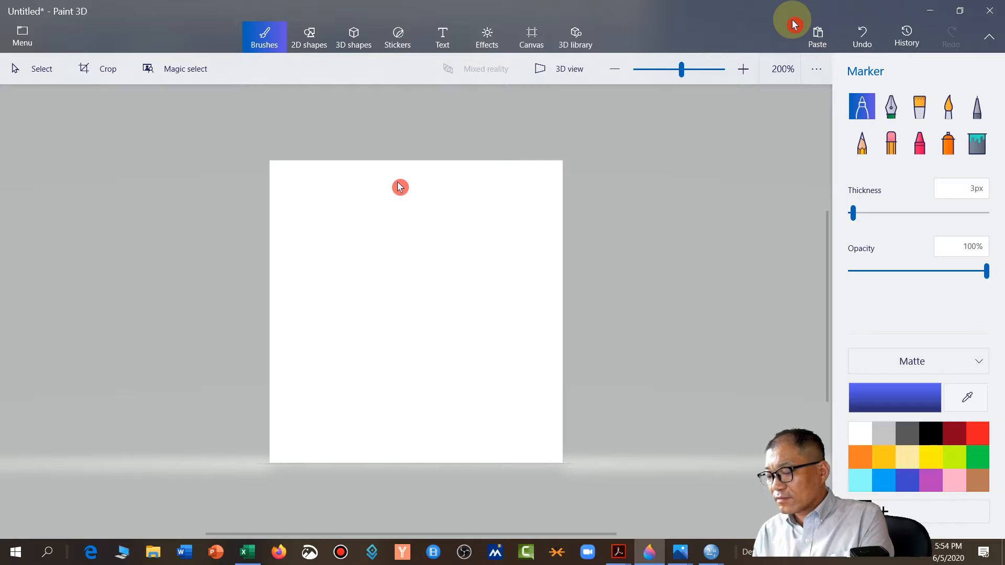
{"action": "left_click", "coordinate": [930, 17]}
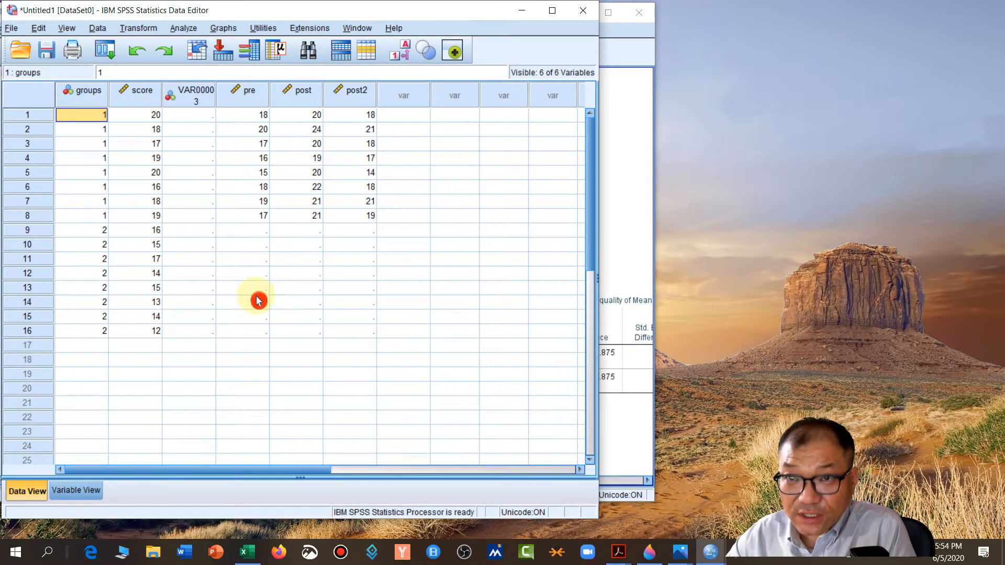
Step: Type the result statement "t(14)=5.14, p < .001" into row 18 of the score column
{"action": "left_click", "coordinate": [128, 363]}
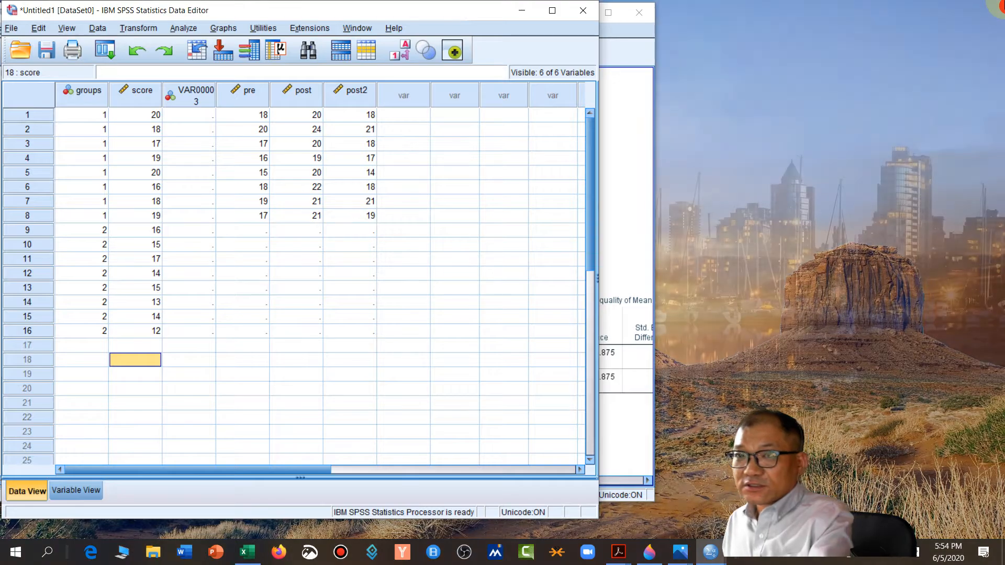
{"action": "type", "text": "t(14)="}
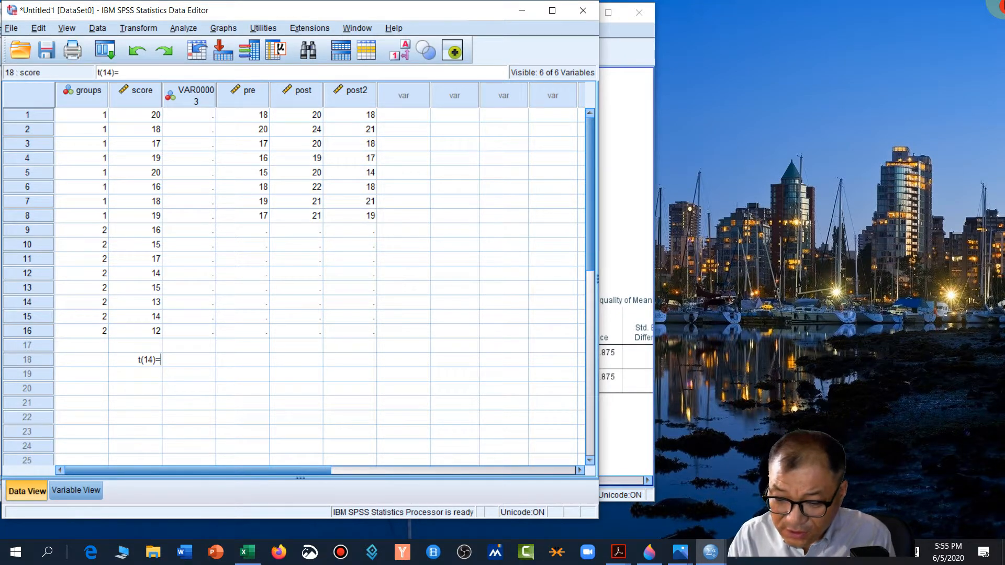
{"action": "type", "text": "5.14"}
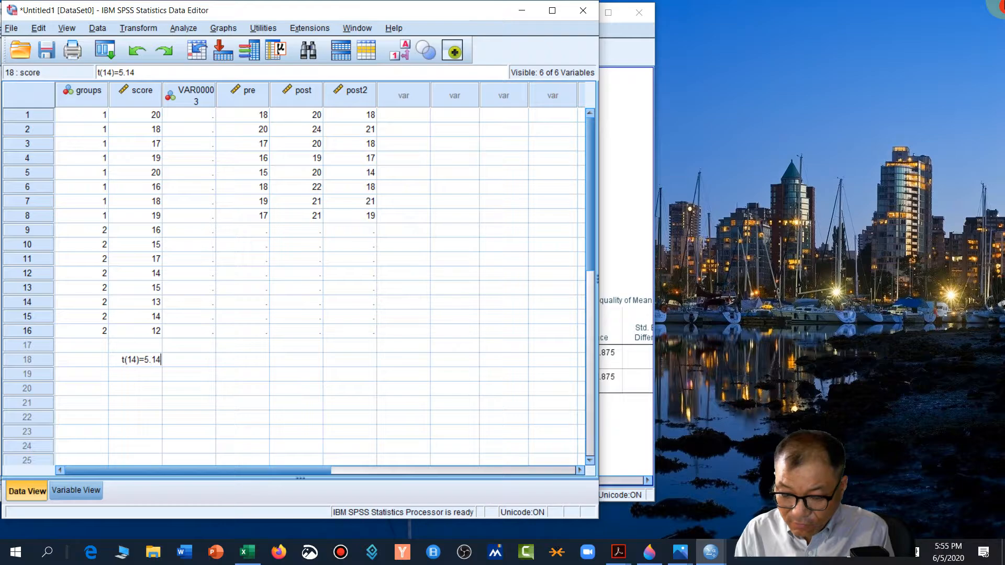
{"action": "type", "text": ", "}
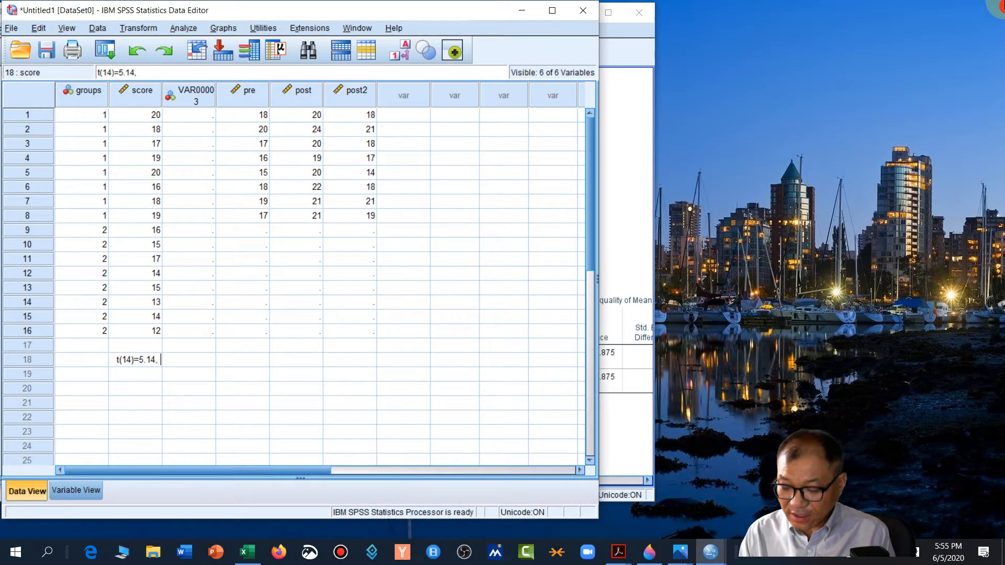
{"action": "type", "text": "p"}
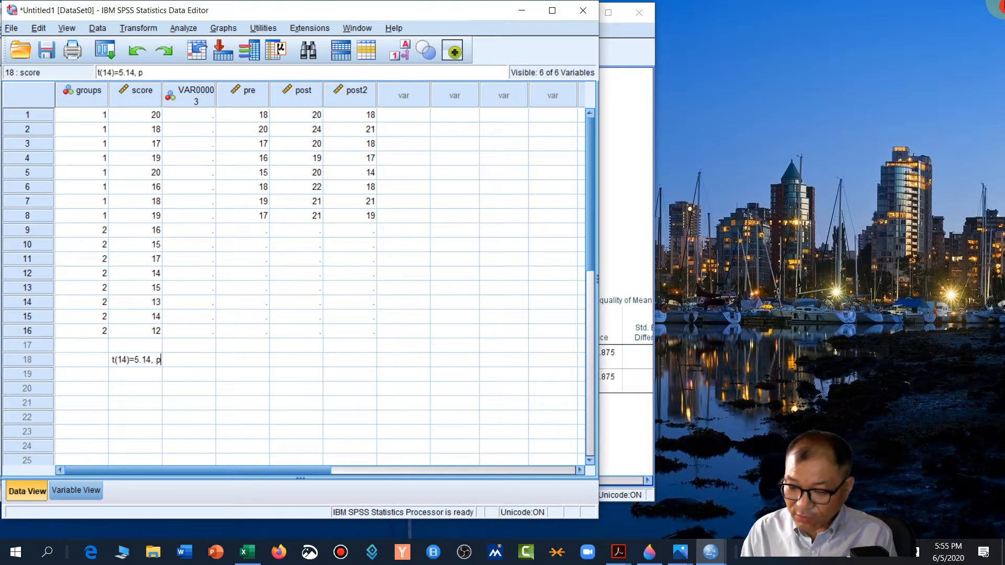
{"action": "type", "text": " >"}
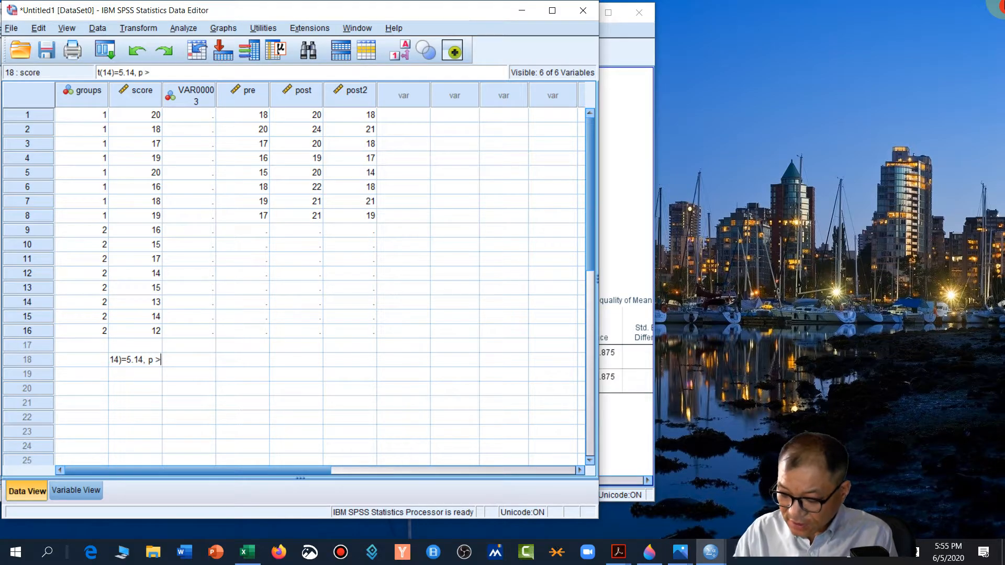
{"action": "key", "text": "BackSpace"}
{"action": "type", "text": "<"}
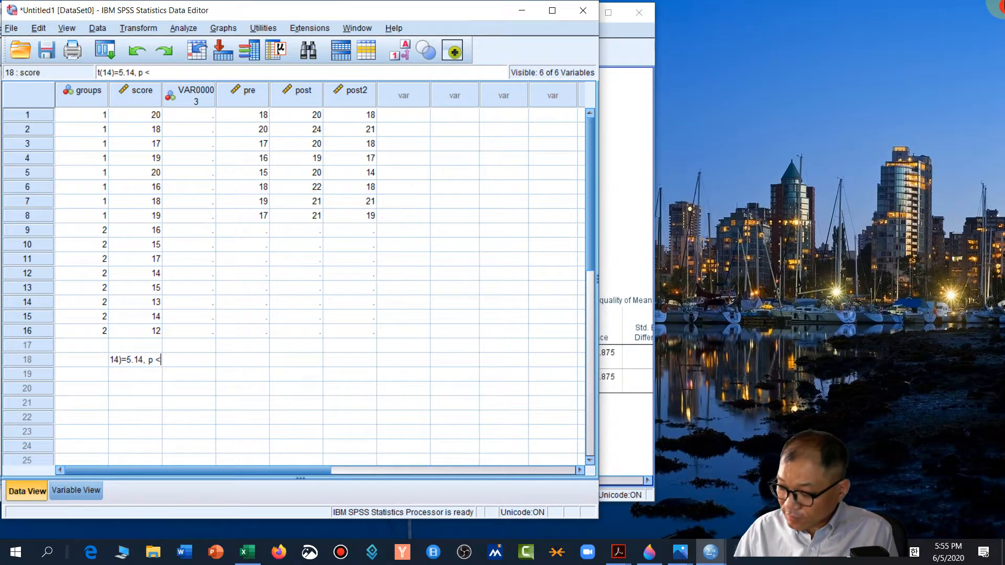
{"action": "type", "text": "001"}
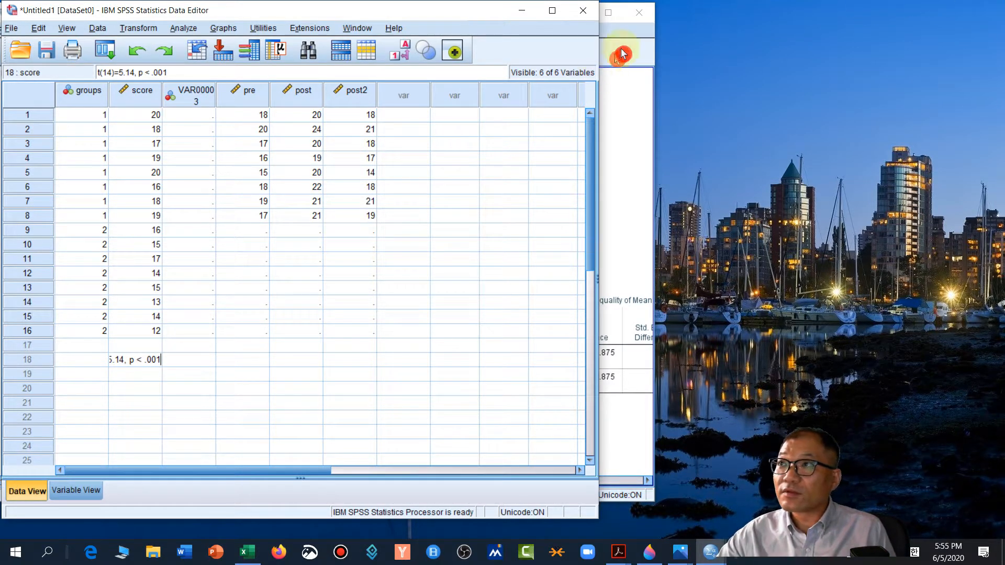
Step: Widen the output viewer to review the full Independent Samples Test table, and highlight the result statement in the data editor
{"action": "left_click_drag", "start_coordinate": [655, 112], "coordinate": [813, 116]}
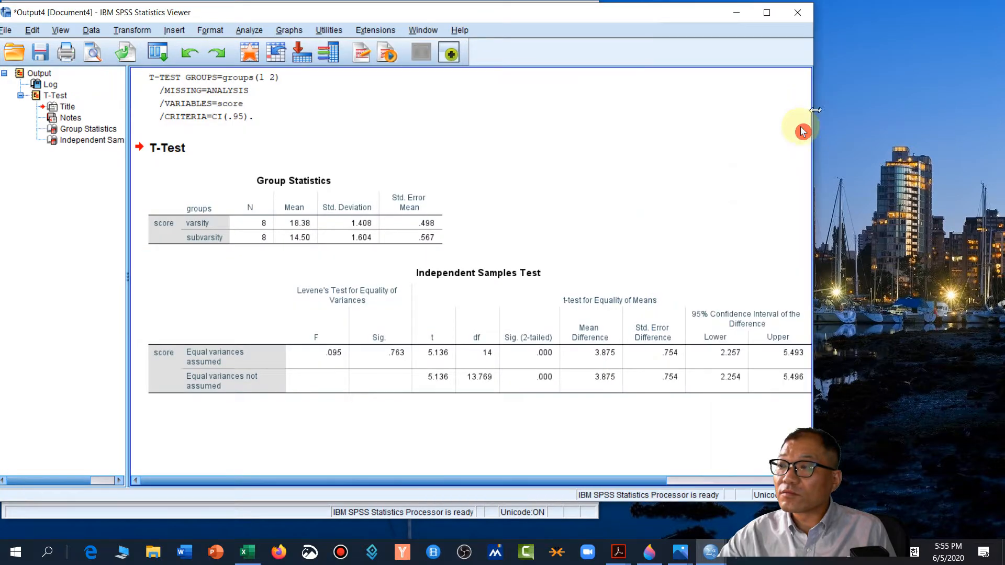
{"action": "left_click_drag", "start_coordinate": [816, 376], "coordinate": [937, 352]}
{"action": "left_click", "coordinate": [680, 378]}
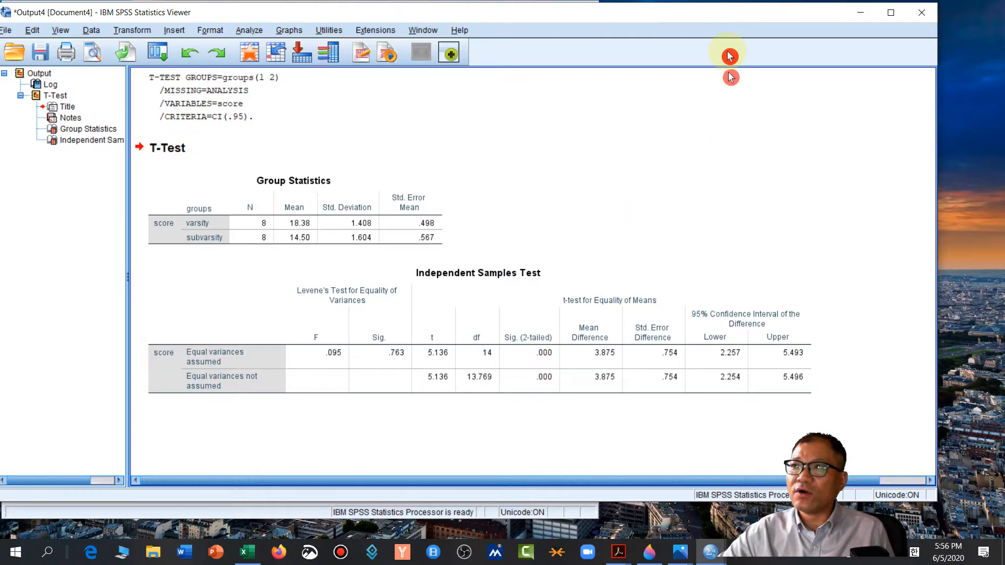
{"action": "left_click", "coordinate": [867, 9]}
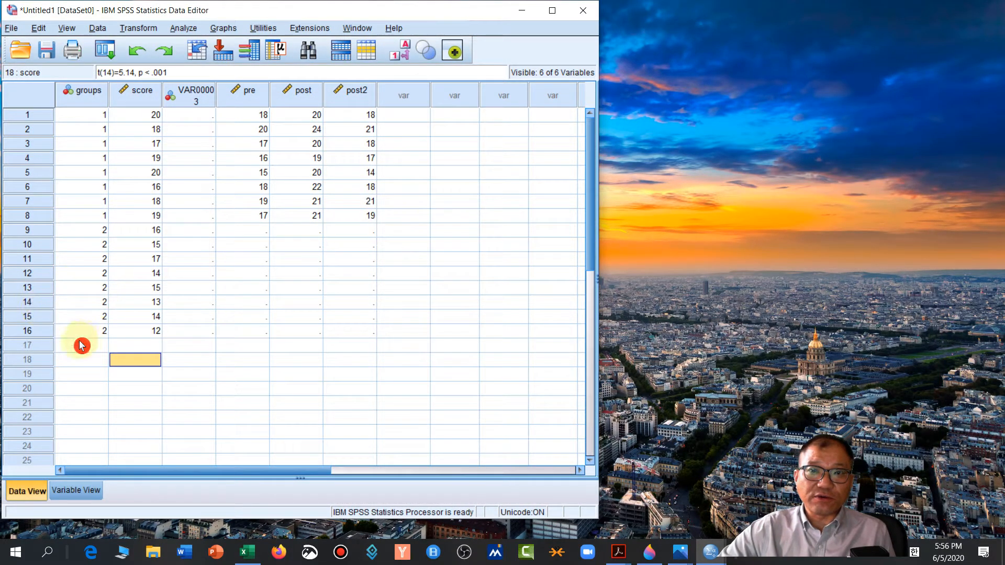
{"action": "left_click_drag", "start_coordinate": [168, 73], "coordinate": [85, 77]}
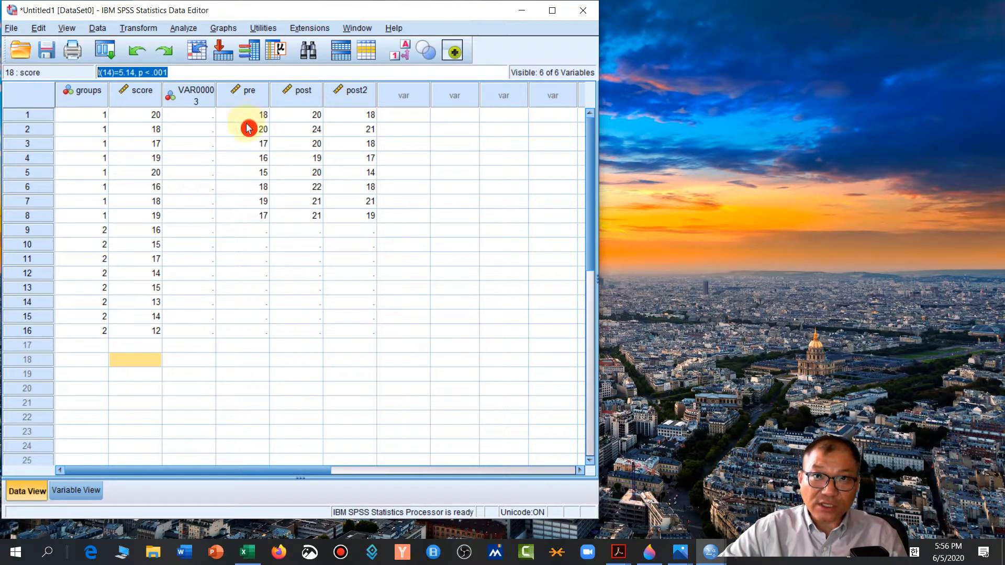
Step: Highlight the post2 column and the pre scores in rows 1 to 8 to examine the repeated-measures data
{"action": "left_click", "coordinate": [346, 94]}
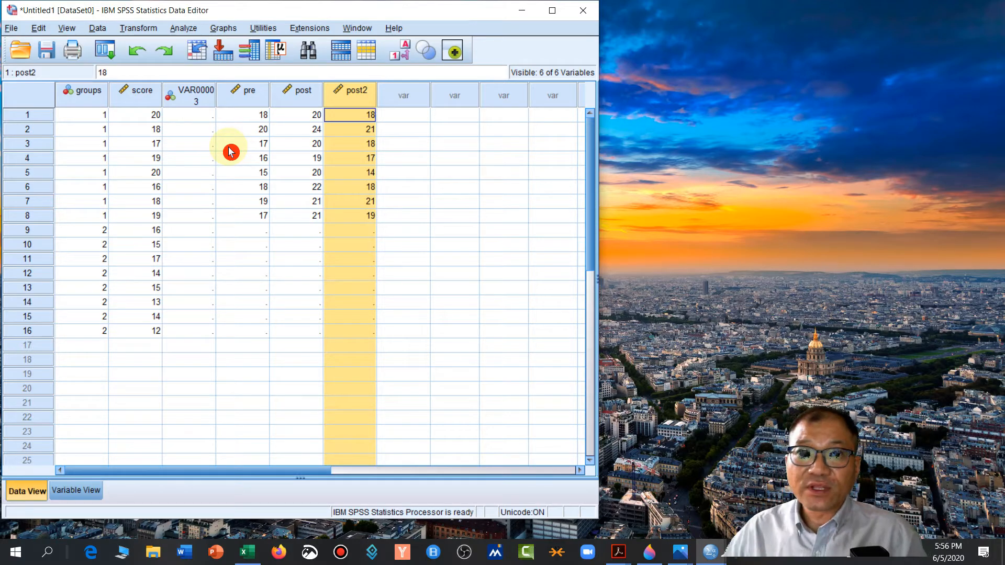
{"action": "left_click", "coordinate": [239, 114]}
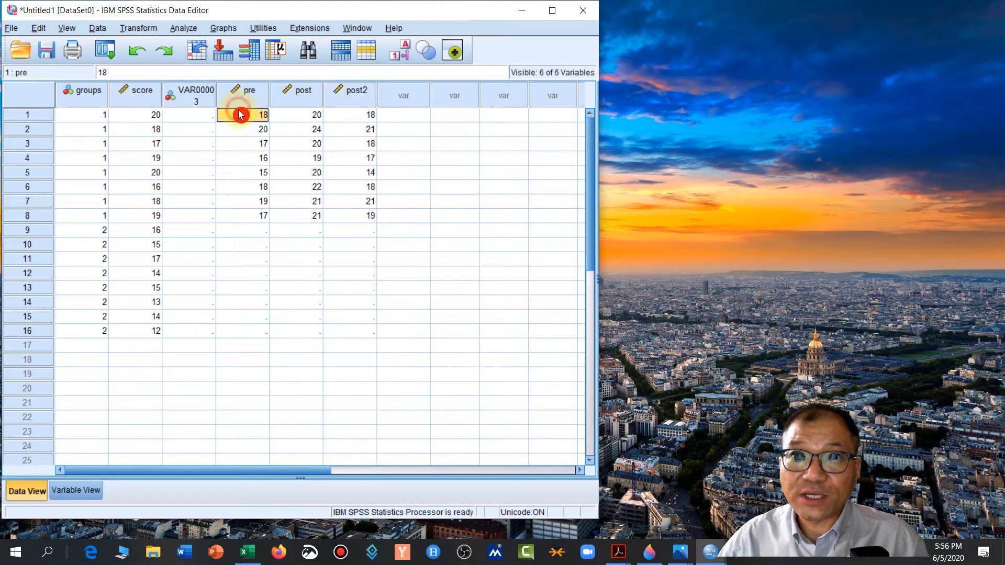
{"action": "left_click_drag", "start_coordinate": [240, 114], "coordinate": [243, 207]}
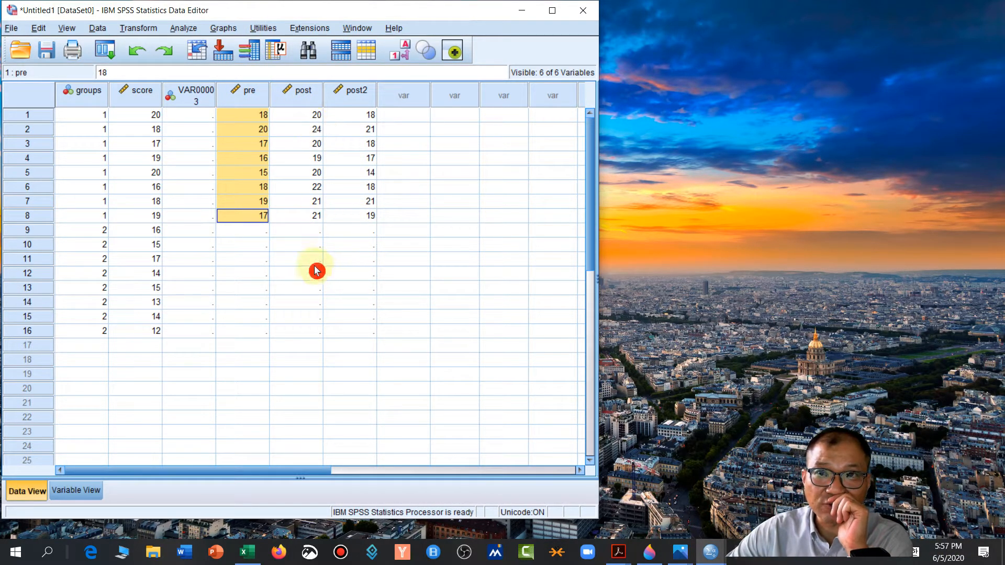
{"action": "left_click", "coordinate": [257, 249]}
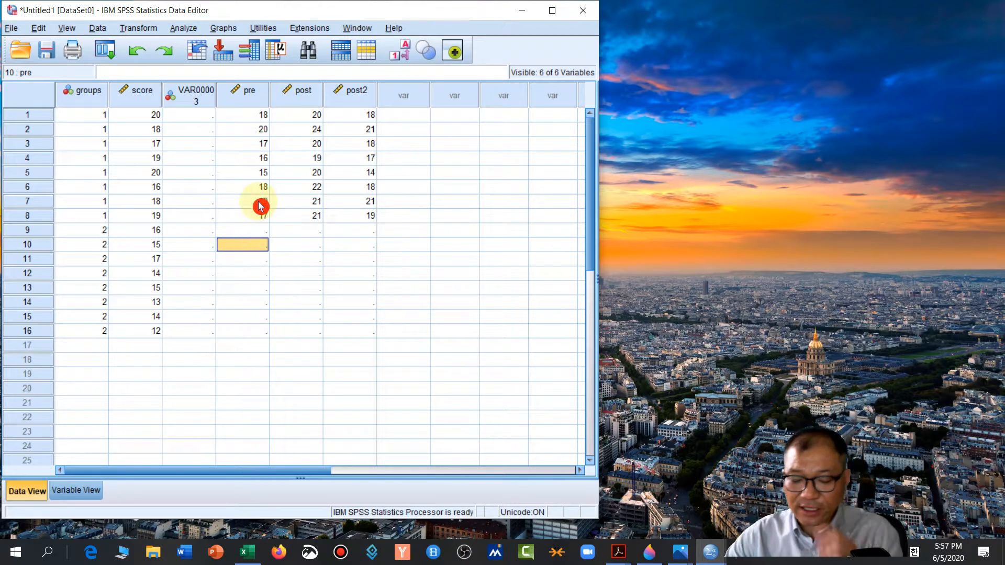
Step: Try to write "df=" in row 10 of the pre column, and select pre scores to illustrate the sample
{"action": "type", "text": "df="}
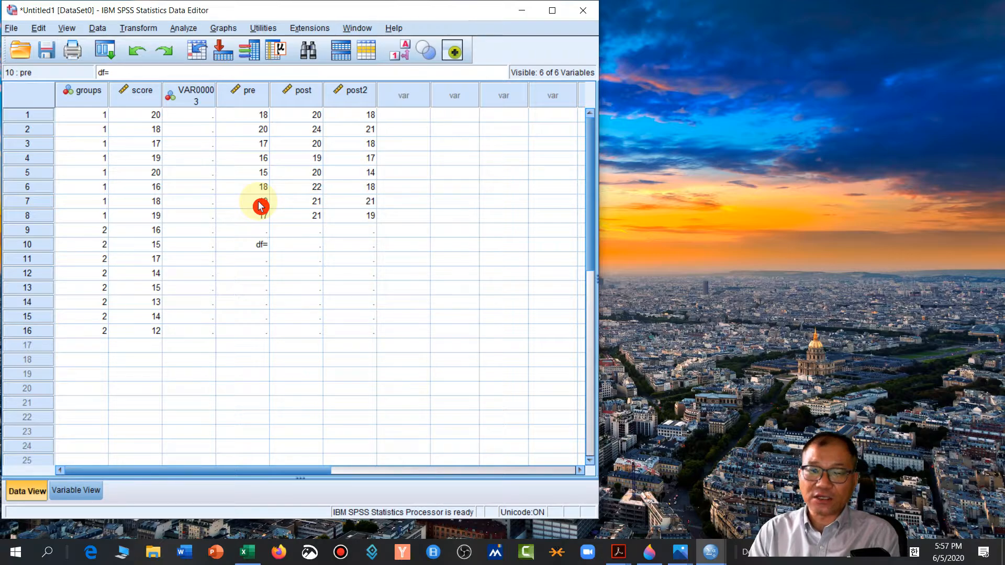
{"action": "left_click_drag", "start_coordinate": [244, 117], "coordinate": [286, 159]}
{"action": "left_click", "coordinate": [246, 146]}
{"action": "left_click", "coordinate": [235, 172]}
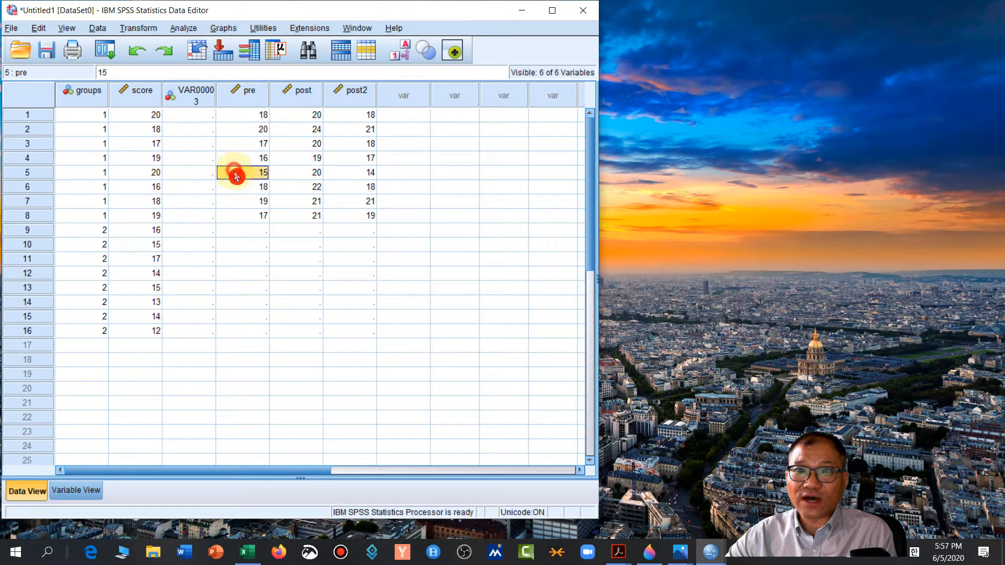
Step: Try to write the degrees-of-freedom note "df=8-1=7" in row 11 of the pre column, and select the first pre score
{"action": "left_click", "coordinate": [256, 259]}
{"action": "type", "text": "df="}
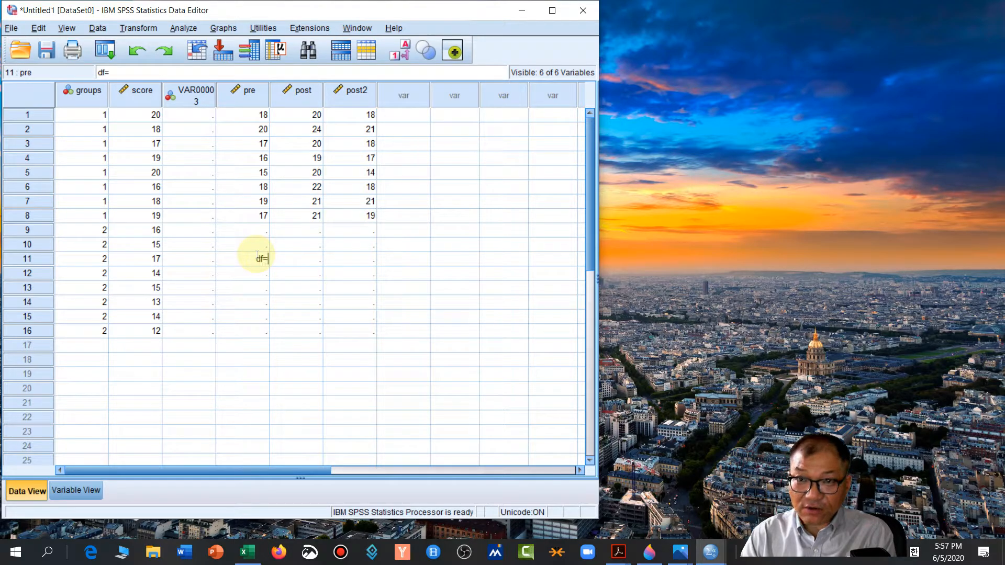
{"action": "left_click", "coordinate": [247, 98]}
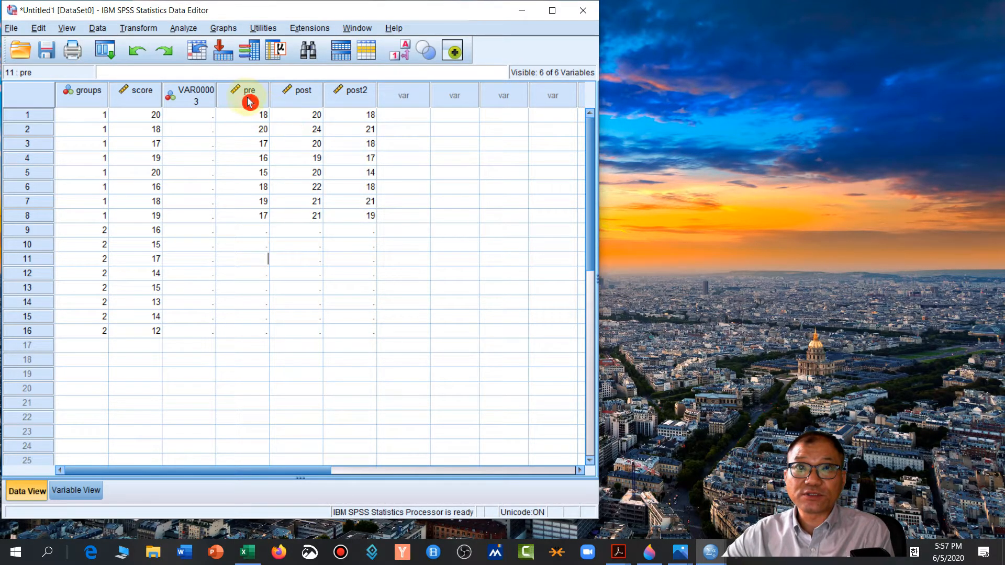
{"action": "left_click", "coordinate": [172, 72]}
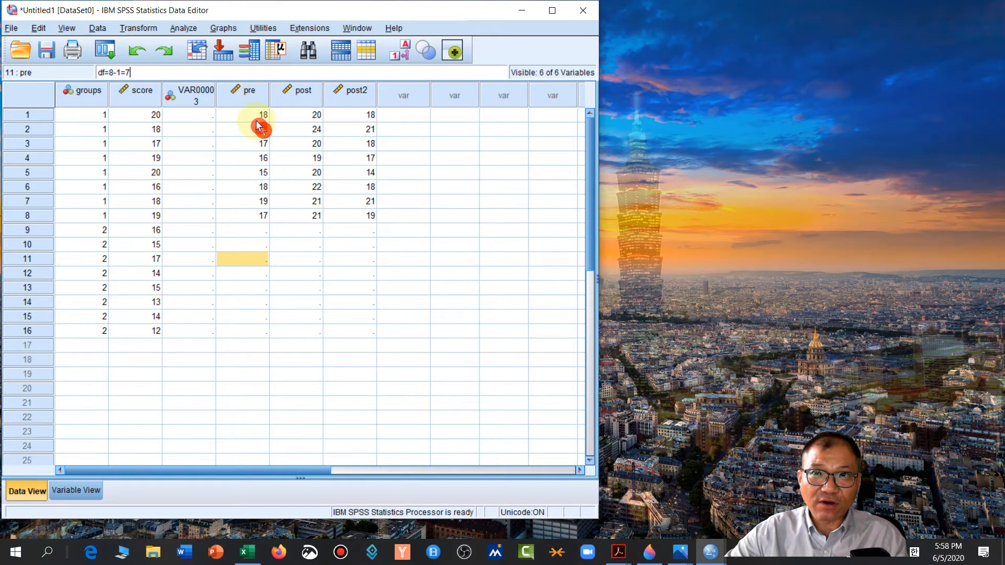
{"action": "left_click", "coordinate": [241, 111]}
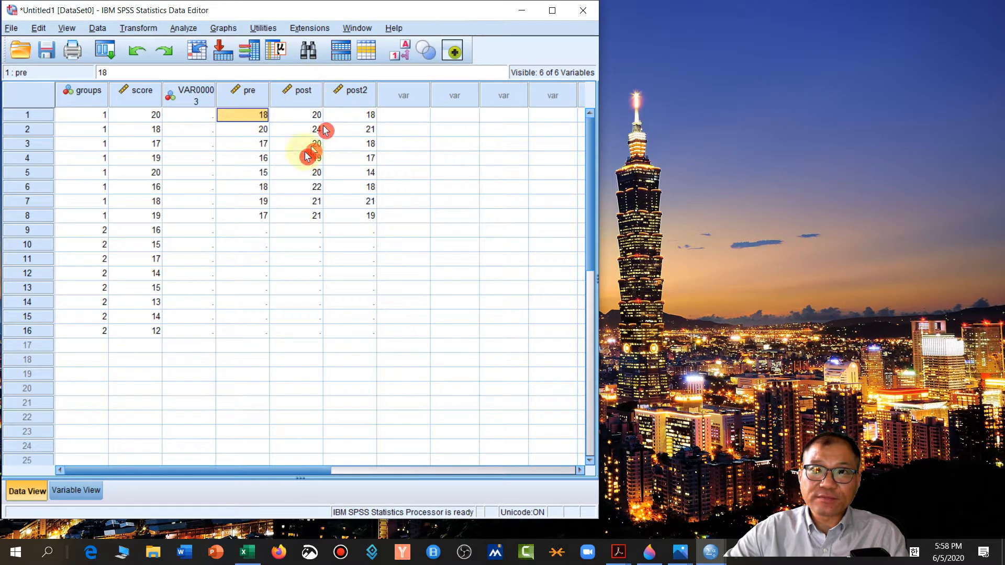
{"action": "left_click", "coordinate": [184, 84]}
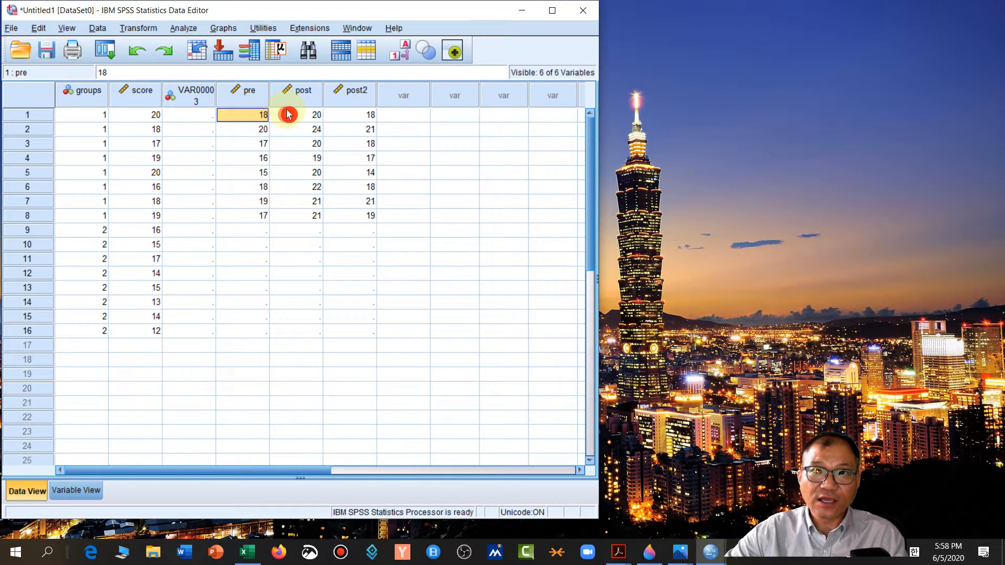
Step: Maximize the data editor, start a Paired-Samples T Test, and clear the existing pre and post2 pair
{"action": "left_click", "coordinate": [552, 10]}
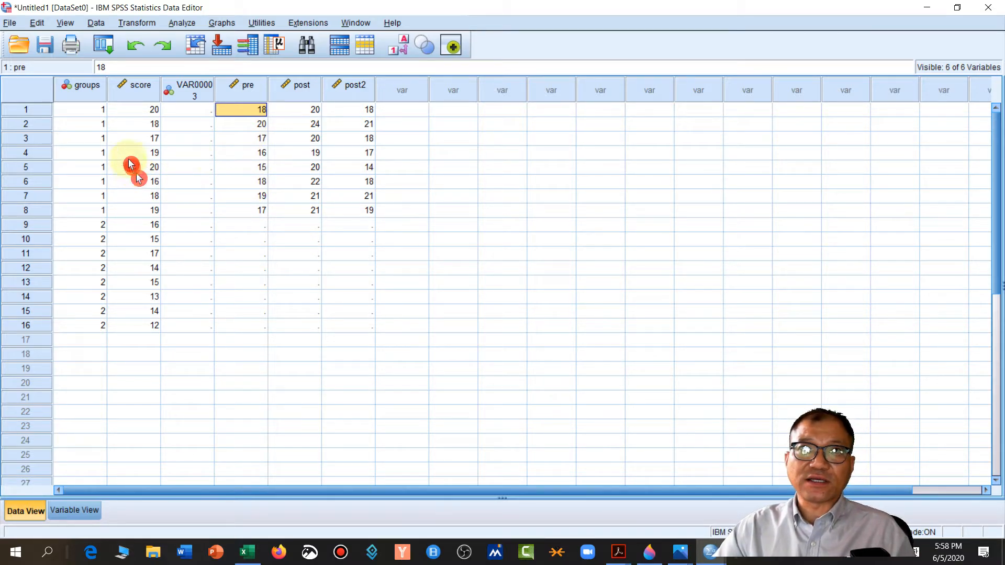
{"action": "left_click", "coordinate": [184, 24]}
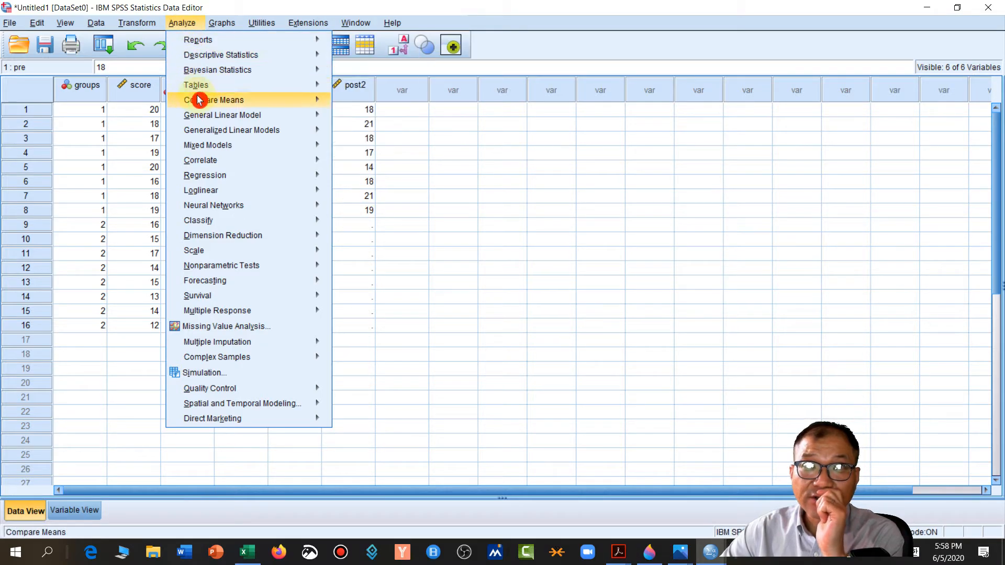
{"action": "mouse_move", "coordinate": [200, 102]}
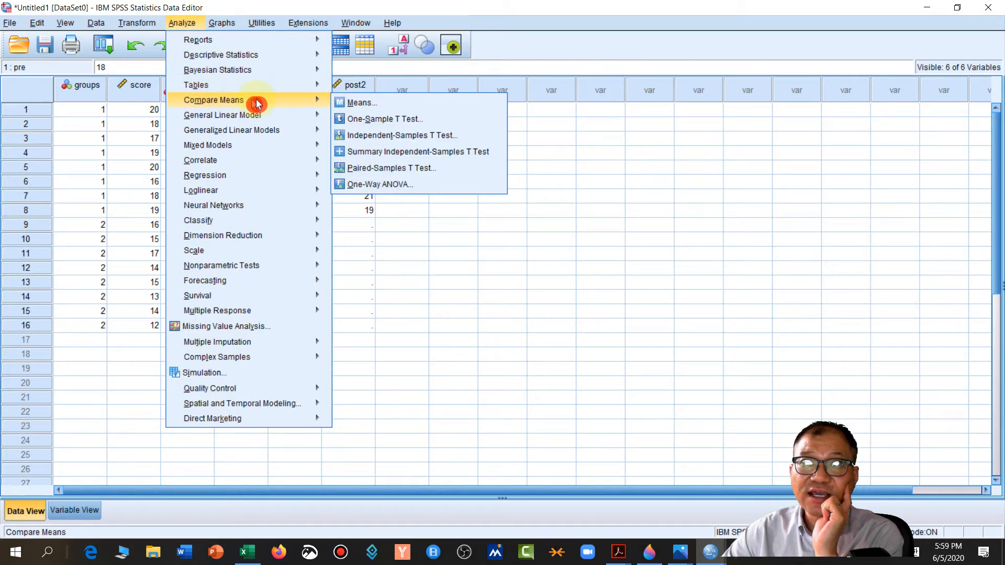
{"action": "left_click", "coordinate": [361, 169]}
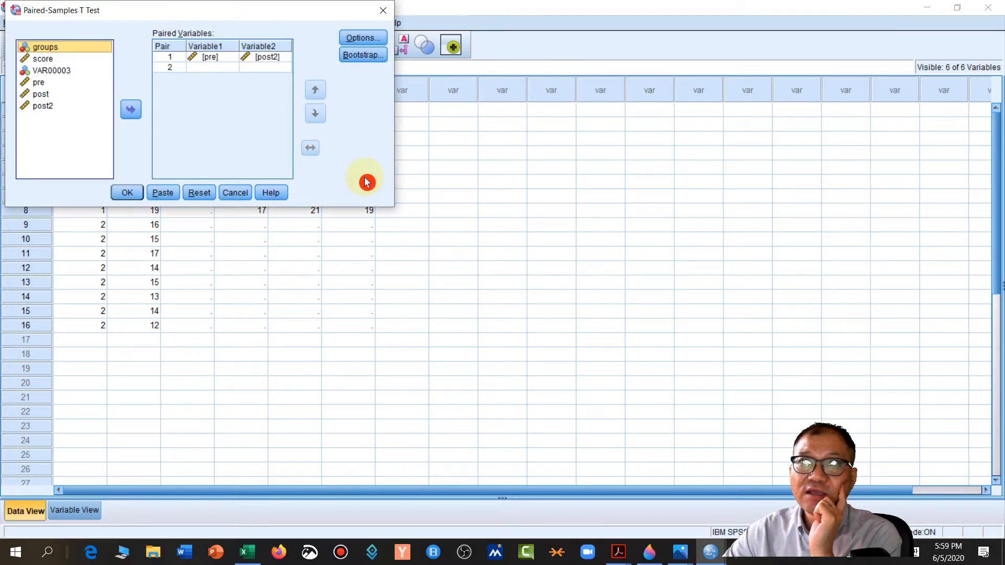
{"action": "left_click", "coordinate": [221, 58]}
{"action": "left_click", "coordinate": [133, 105]}
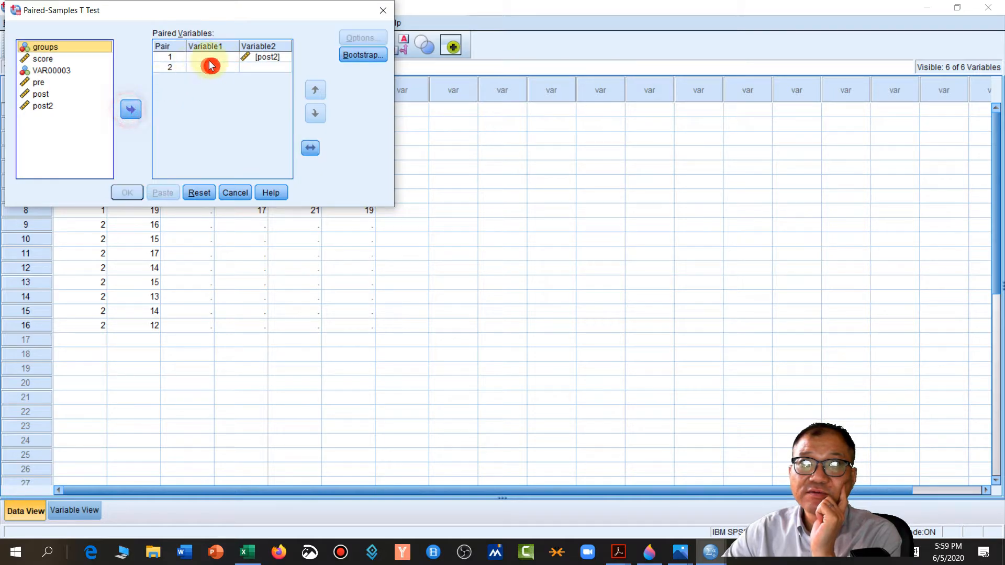
{"action": "left_click", "coordinate": [266, 58]}
{"action": "left_click", "coordinate": [140, 111]}
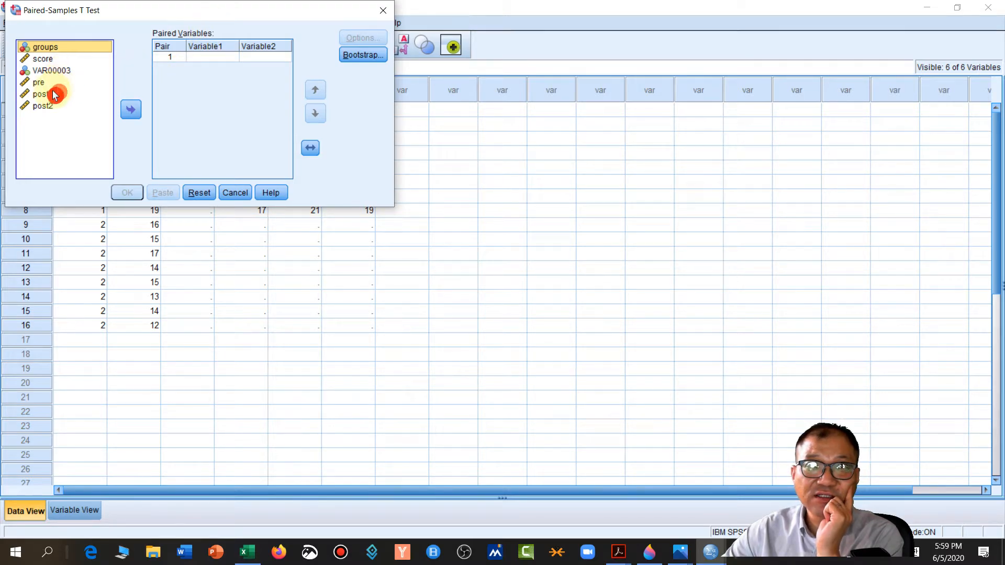
Step: Set pre as Variable1 and post as Variable2 of pair 1, and run the paired-samples t-test
{"action": "left_click", "coordinate": [37, 83]}
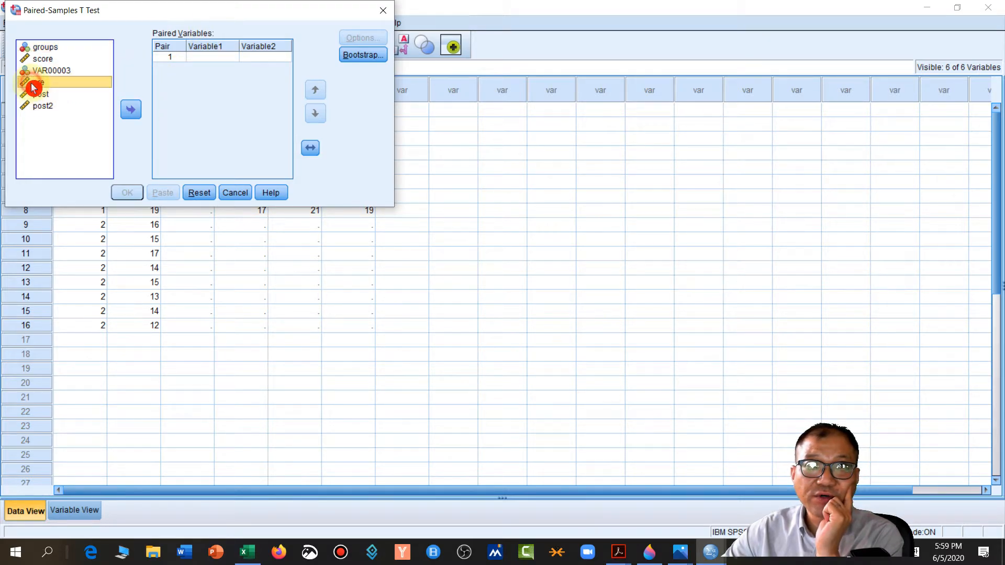
{"action": "left_click", "coordinate": [131, 111]}
{"action": "left_click", "coordinate": [266, 62]}
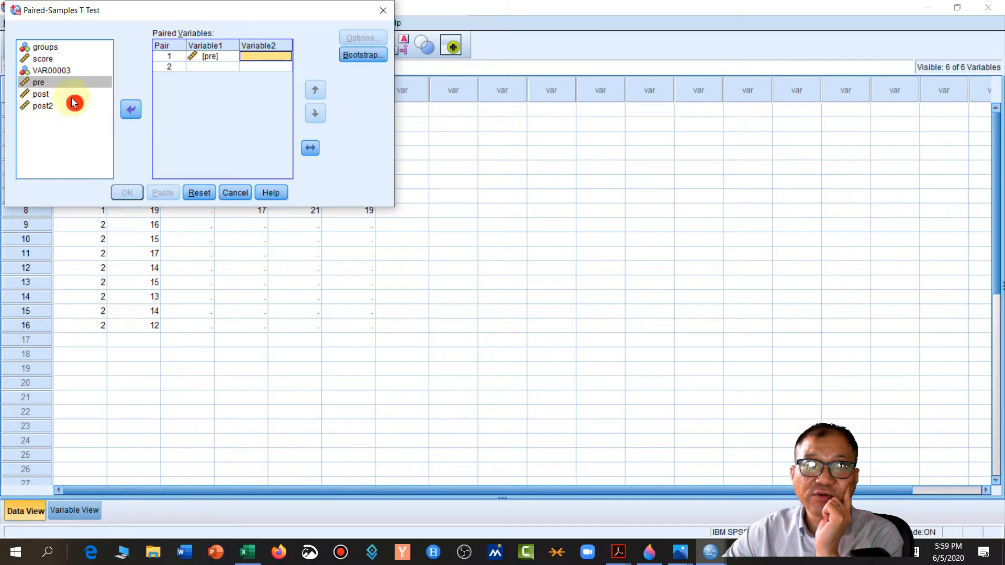
{"action": "left_click", "coordinate": [41, 94]}
{"action": "left_click", "coordinate": [129, 111]}
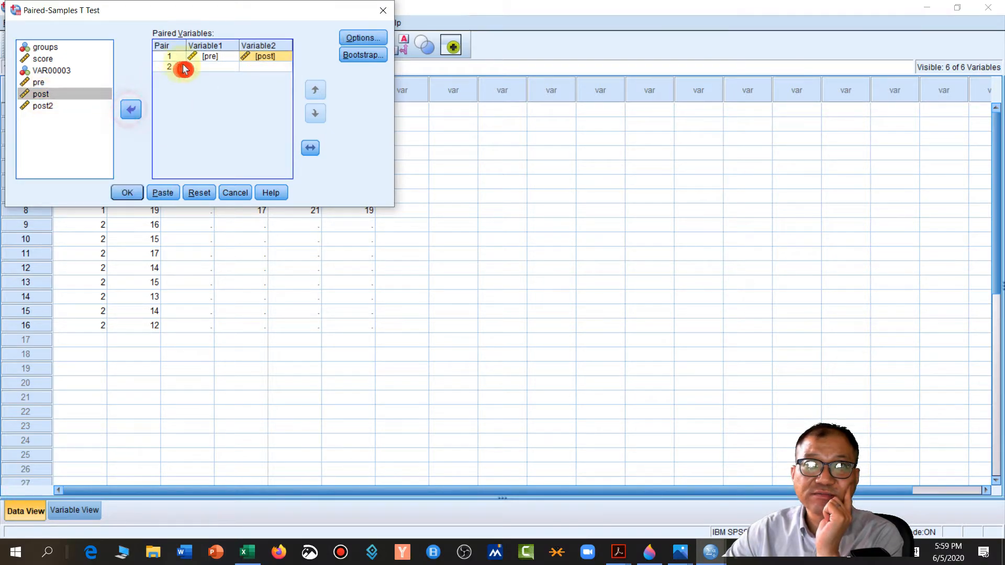
{"action": "left_click_drag", "start_coordinate": [262, 14], "coordinate": [587, 252]}
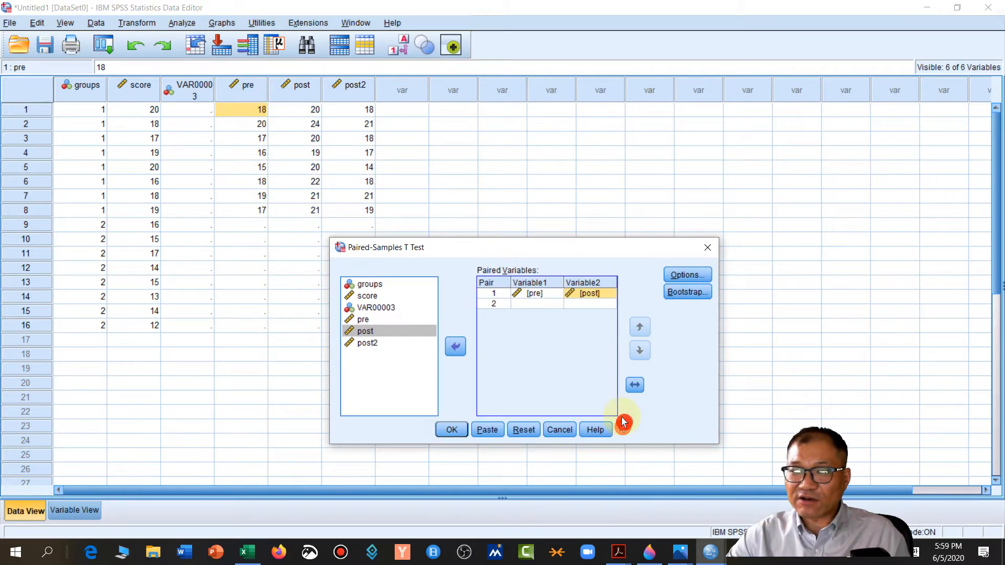
{"action": "left_click", "coordinate": [449, 430]}
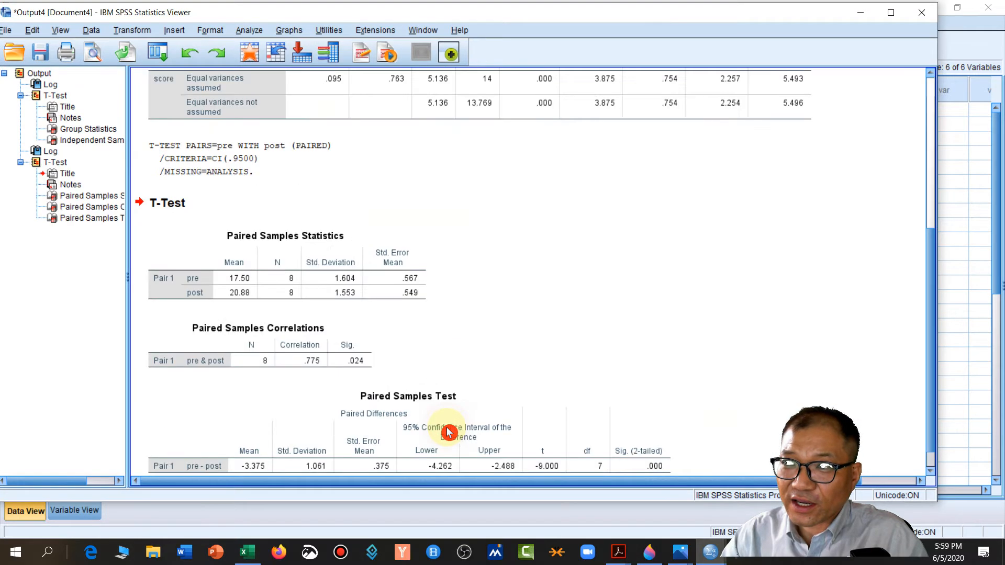
Step: Review the paired-samples tables in the output and compare them with the Group Statistics and Independent Samples Test tables
{"action": "left_click", "coordinate": [638, 150]}
{"action": "left_click", "coordinate": [628, 287]}
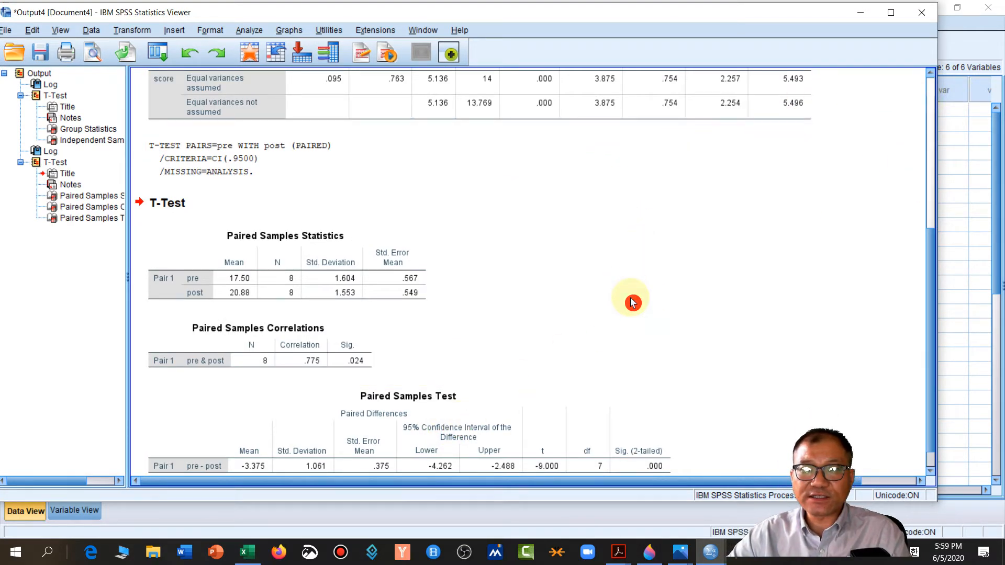
{"action": "scroll", "coordinate": [633, 299], "scroll_direction": "down", "scroll_amount": 1}
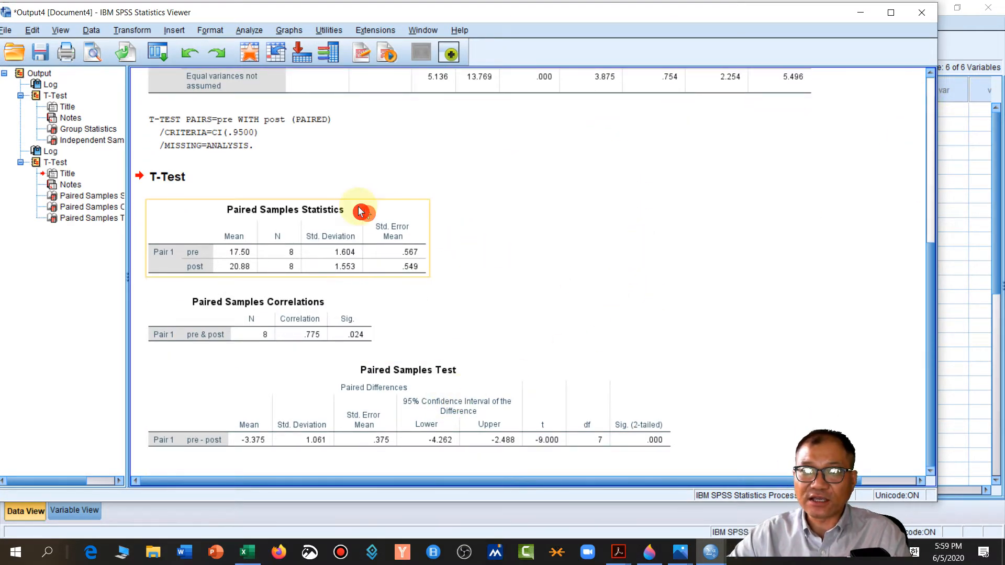
{"action": "scroll", "coordinate": [374, 209], "scroll_direction": "up", "scroll_amount": 10}
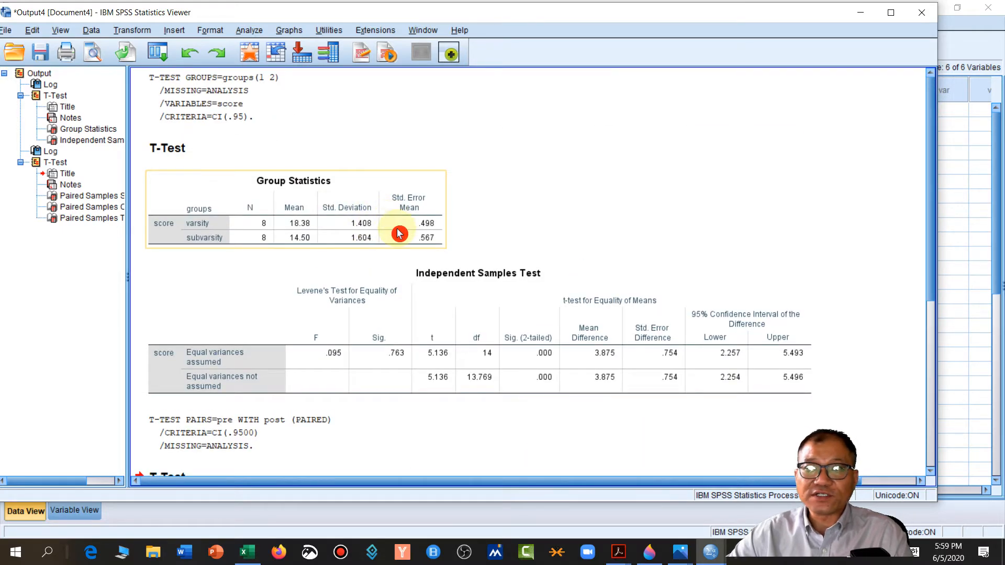
{"action": "scroll", "coordinate": [397, 242], "scroll_direction": "down", "scroll_amount": 10}
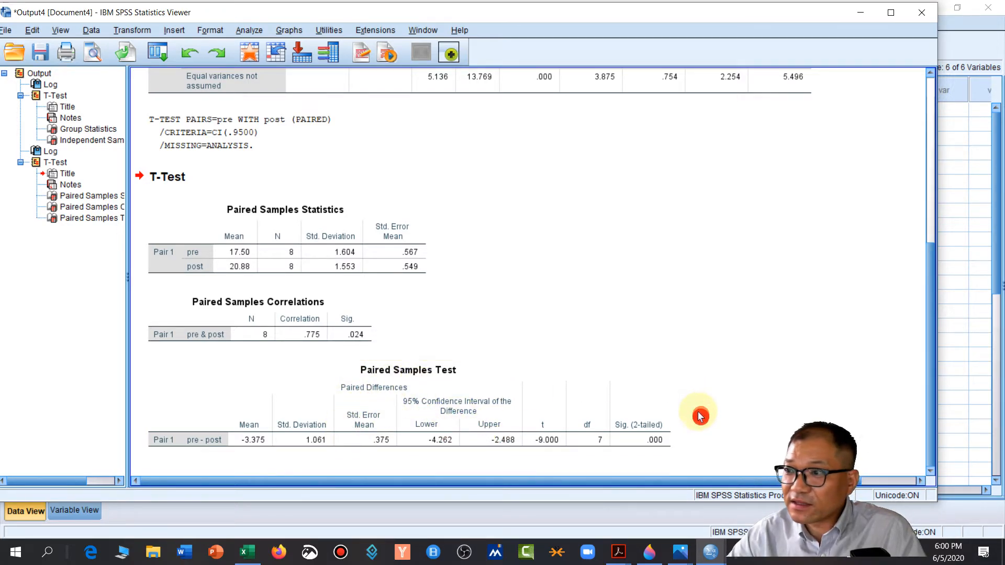
{"action": "scroll", "coordinate": [632, 292], "scroll_direction": "up", "scroll_amount": 1}
{"action": "scroll", "coordinate": [631, 292], "scroll_direction": "down", "scroll_amount": 1}
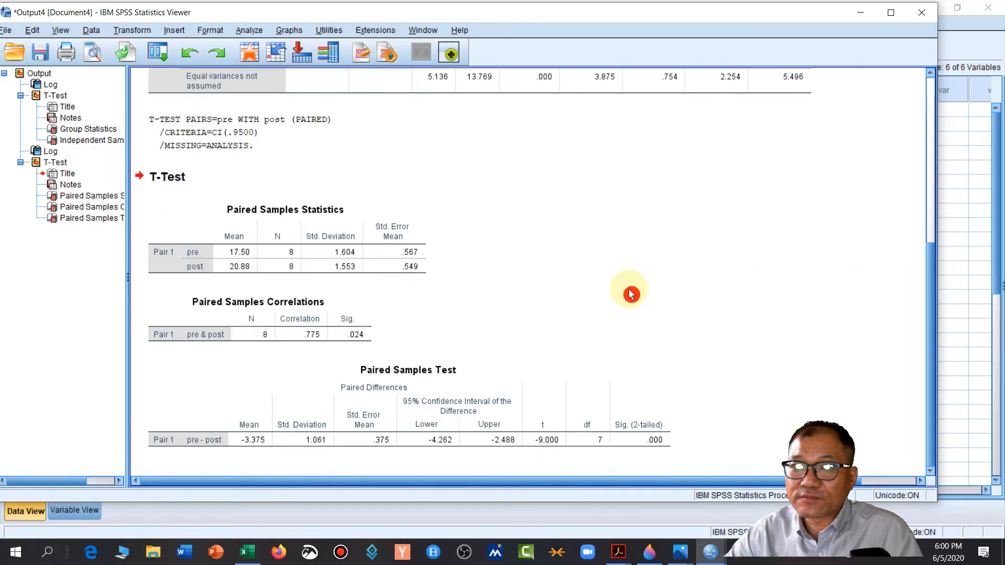
Step: Maximize the output viewer and examine the pre and post means, the Paired Samples Test significance, and the Independent Samples Test table
{"action": "left_click", "coordinate": [893, 14]}
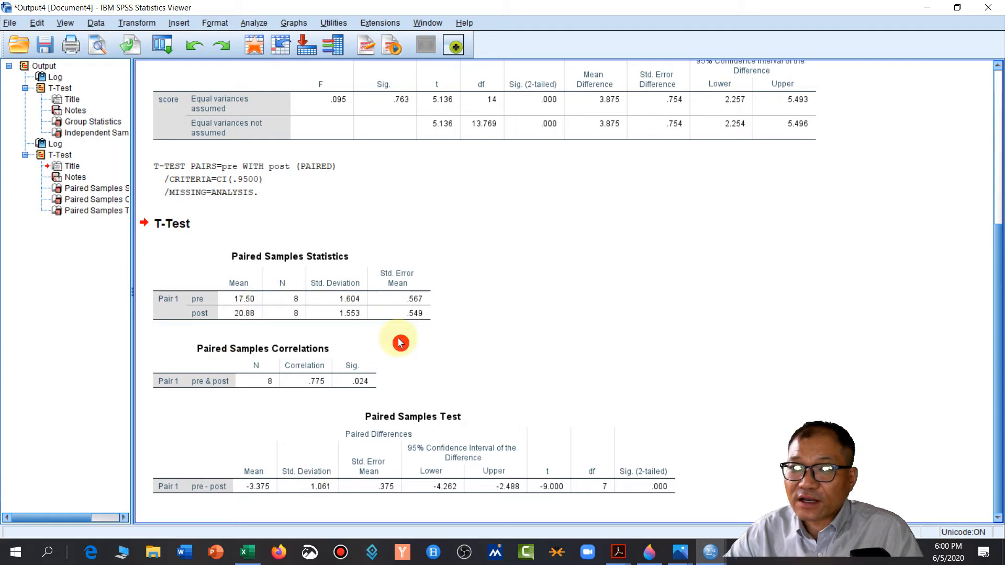
{"action": "left_click", "coordinate": [373, 320]}
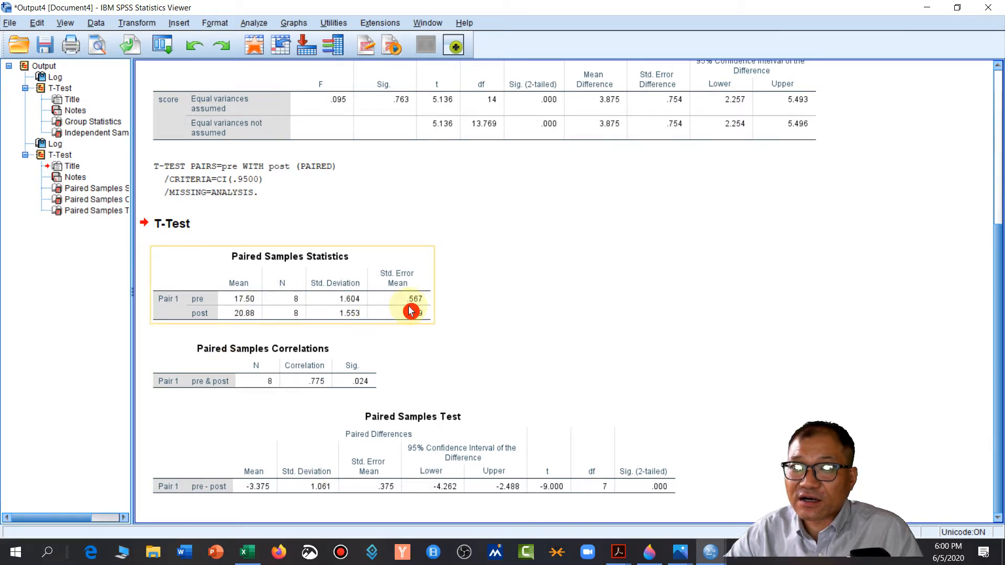
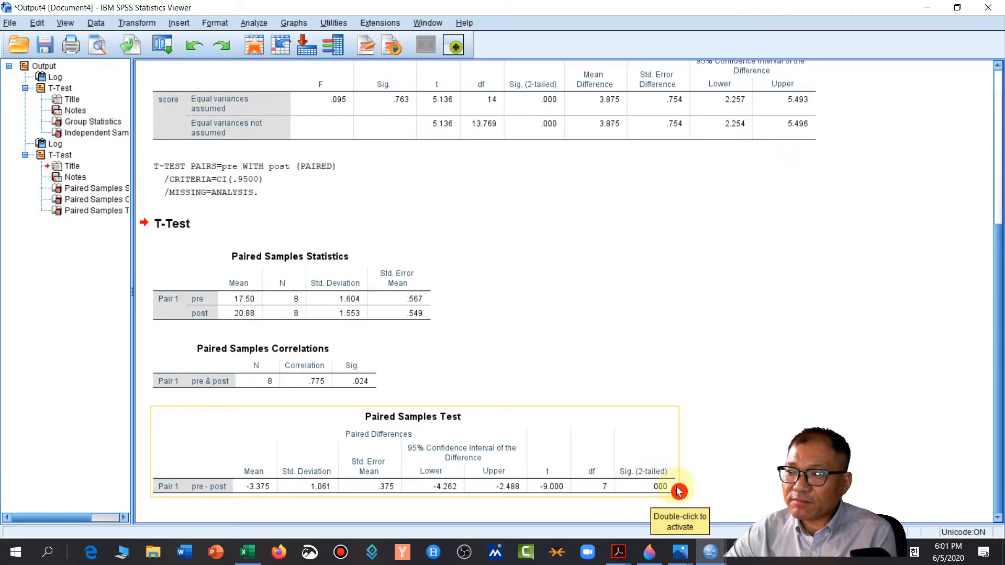
{"action": "left_click", "coordinate": [690, 453]}
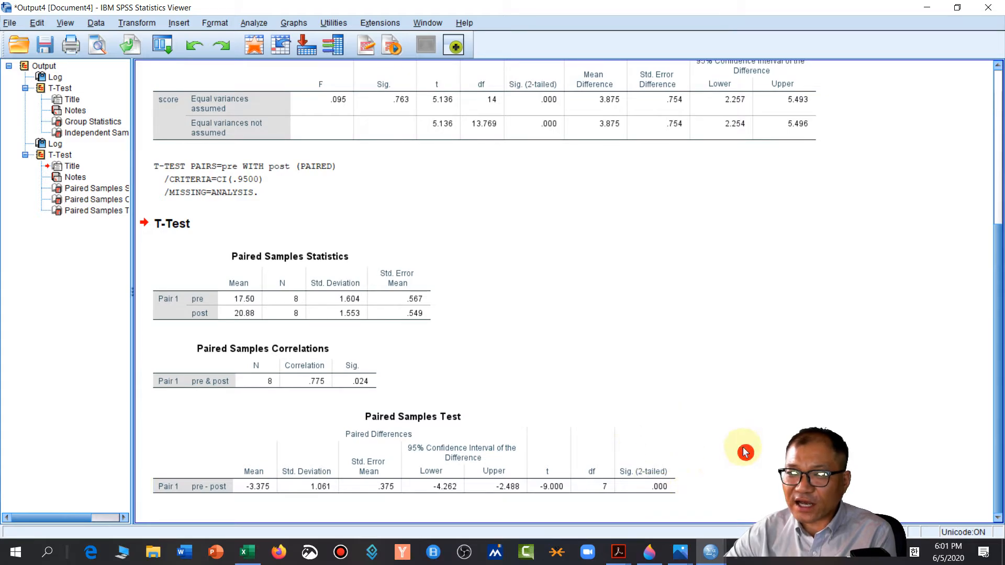
{"action": "left_click", "coordinate": [667, 492]}
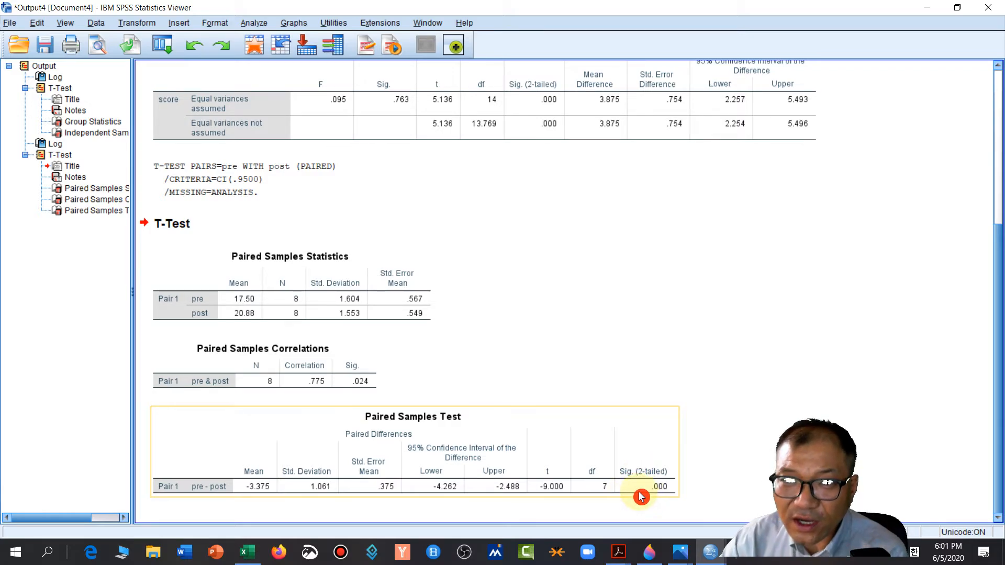
{"action": "left_click", "coordinate": [268, 317]}
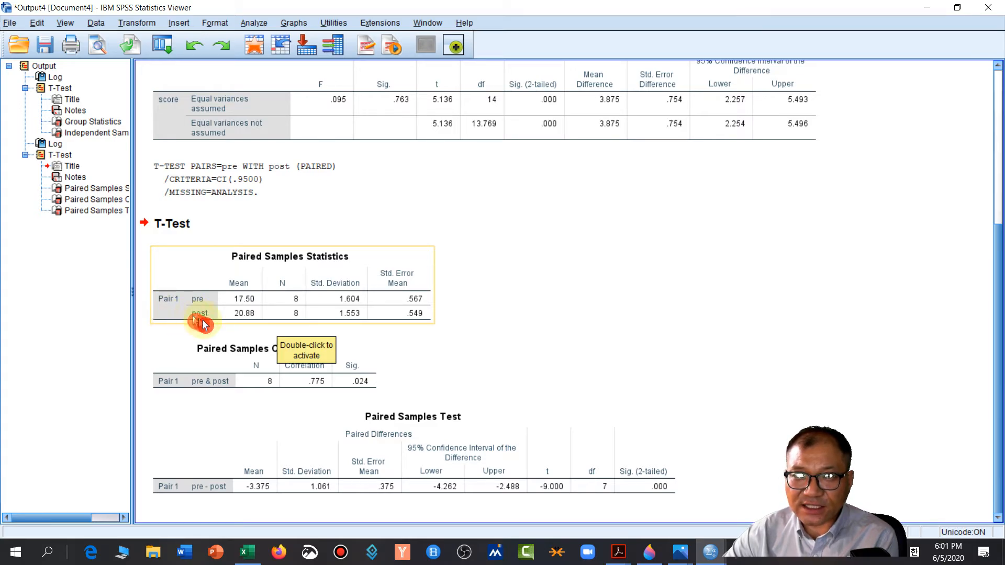
{"action": "left_click", "coordinate": [284, 343]}
{"action": "left_click", "coordinate": [294, 333]}
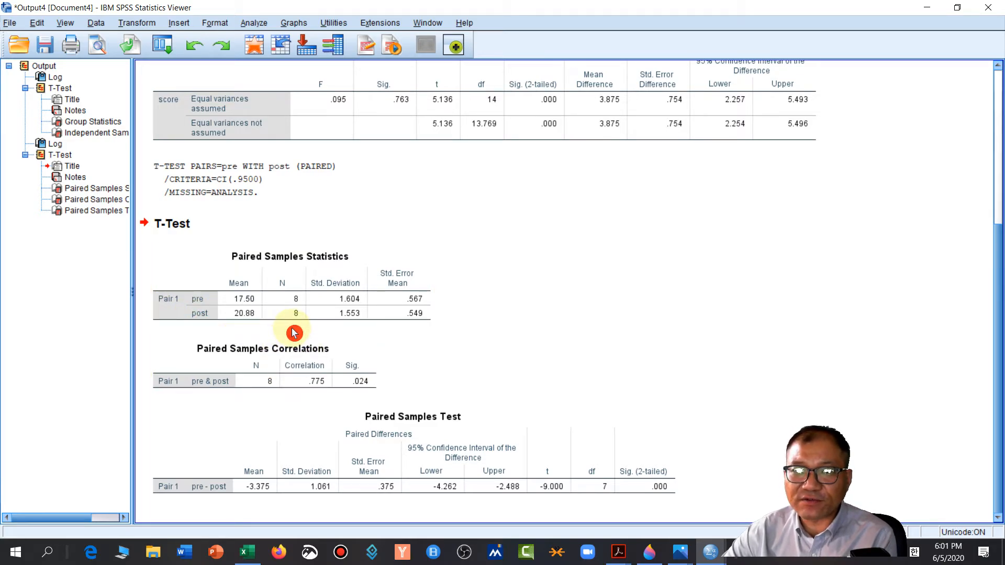
{"action": "left_click", "coordinate": [219, 308]}
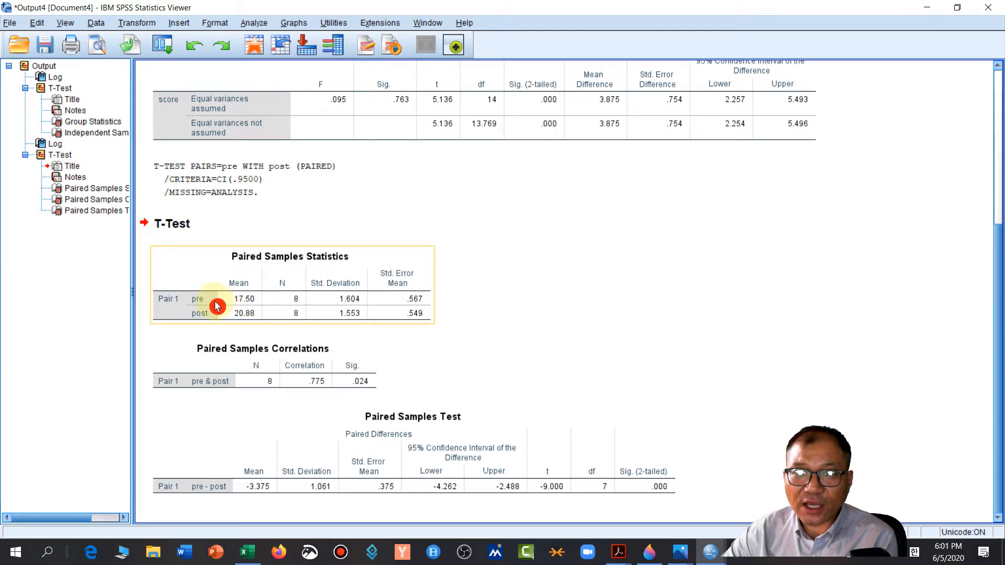
{"action": "left_click", "coordinate": [649, 490]}
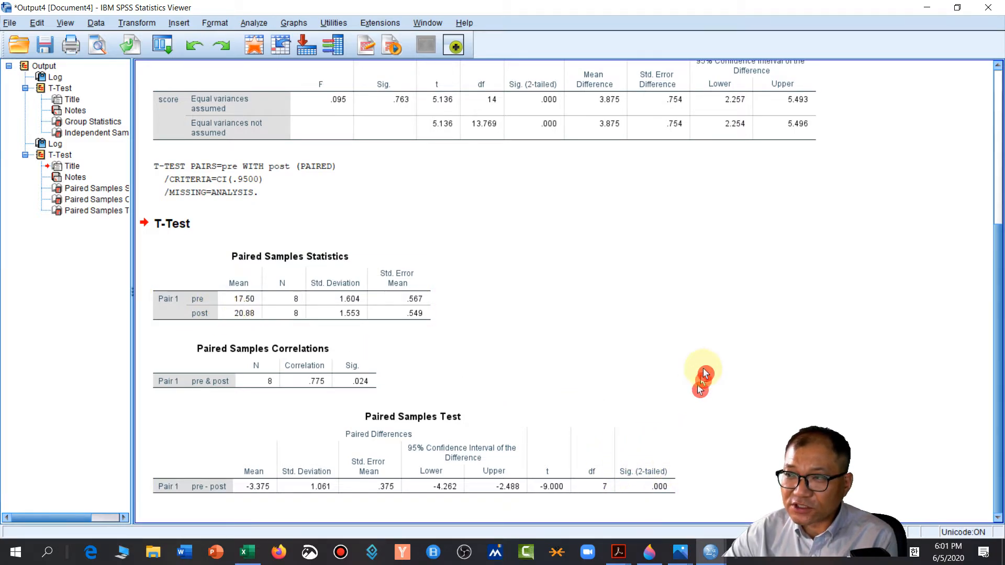
{"action": "left_click", "coordinate": [479, 100]}
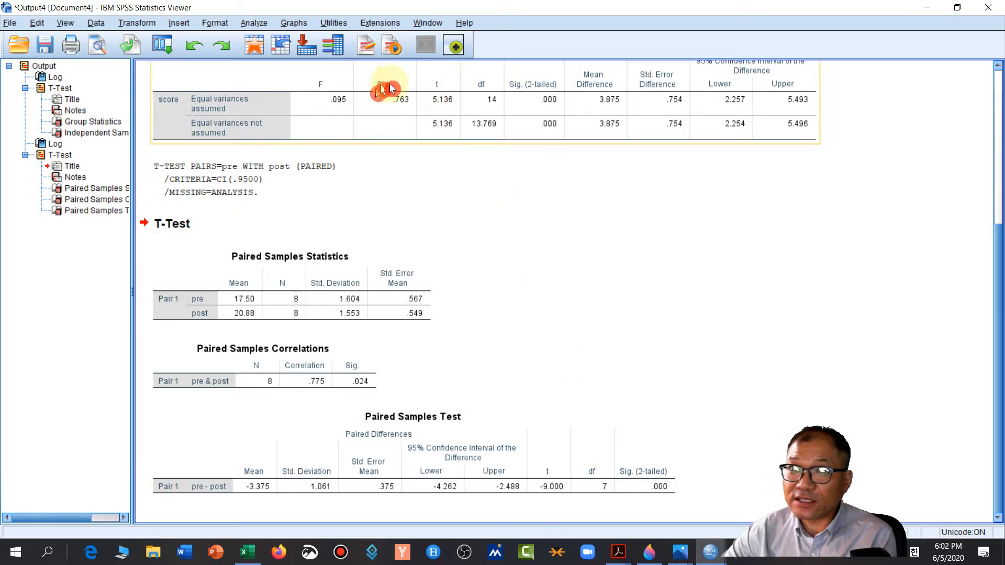
Step: Restore the output viewer to a smaller window, and switch back to the data editor
{"action": "left_click", "coordinate": [957, 8]}
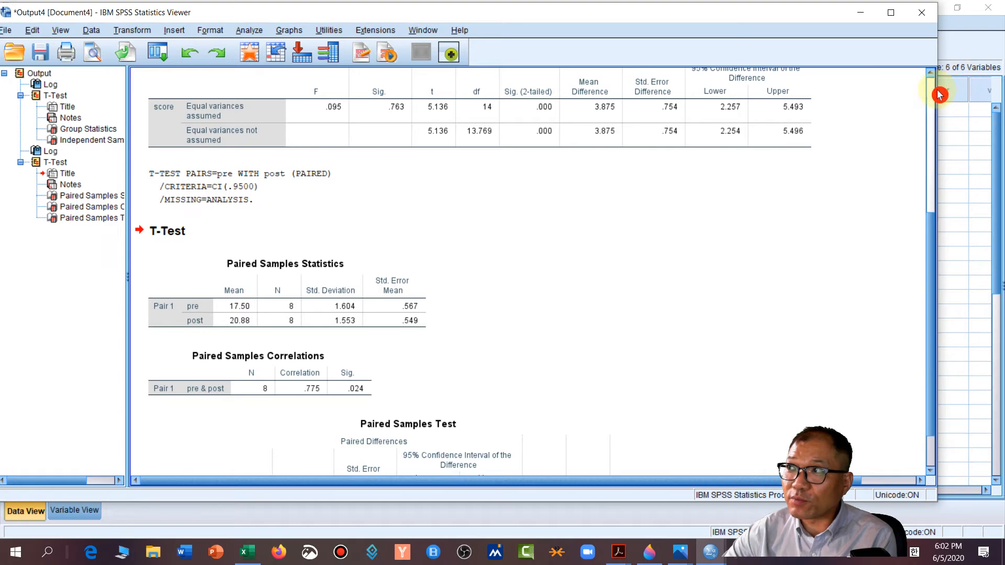
{"action": "left_click_drag", "start_coordinate": [937, 85], "coordinate": [794, 119]}
{"action": "scroll", "coordinate": [568, 324], "scroll_direction": "down", "scroll_amount": 2}
{"action": "left_click", "coordinate": [842, 261]}
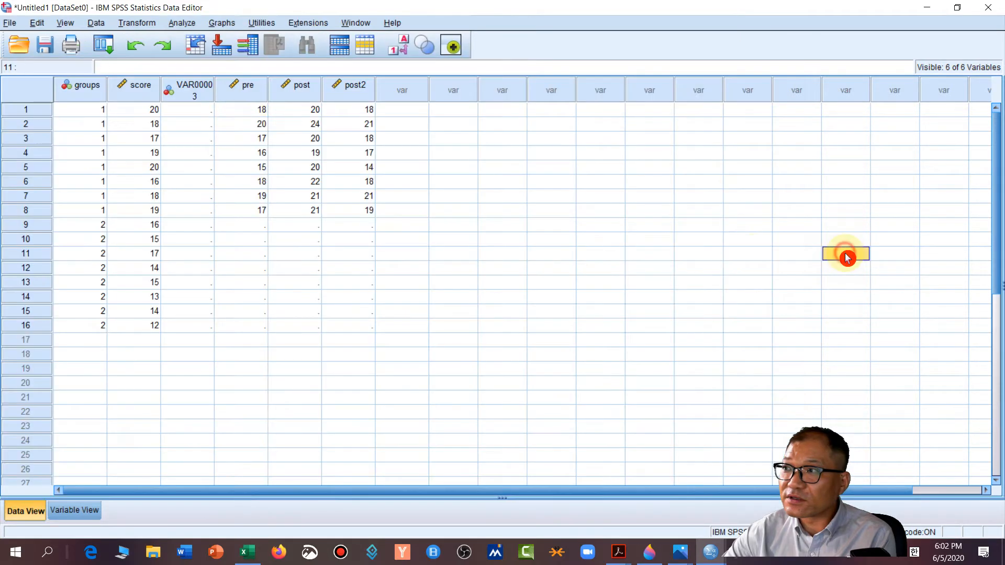
Step: Restore the data editor and the output viewer to smaller windows, and arrange them so both are visible
{"action": "left_click", "coordinate": [960, 9]}
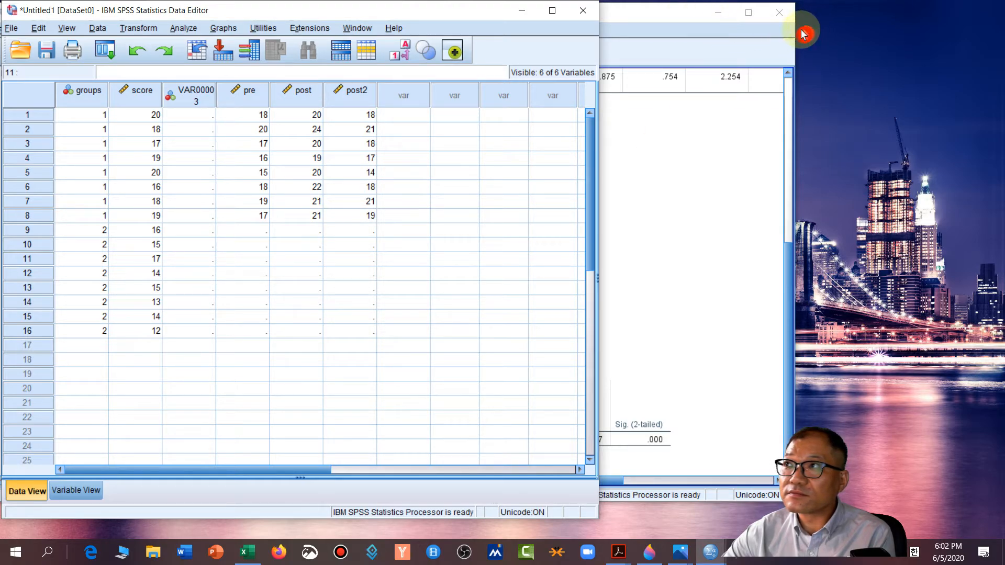
{"action": "left_click_drag", "start_coordinate": [794, 29], "coordinate": [539, 81]}
{"action": "left_click_drag", "start_coordinate": [425, 13], "coordinate": [812, 0]}
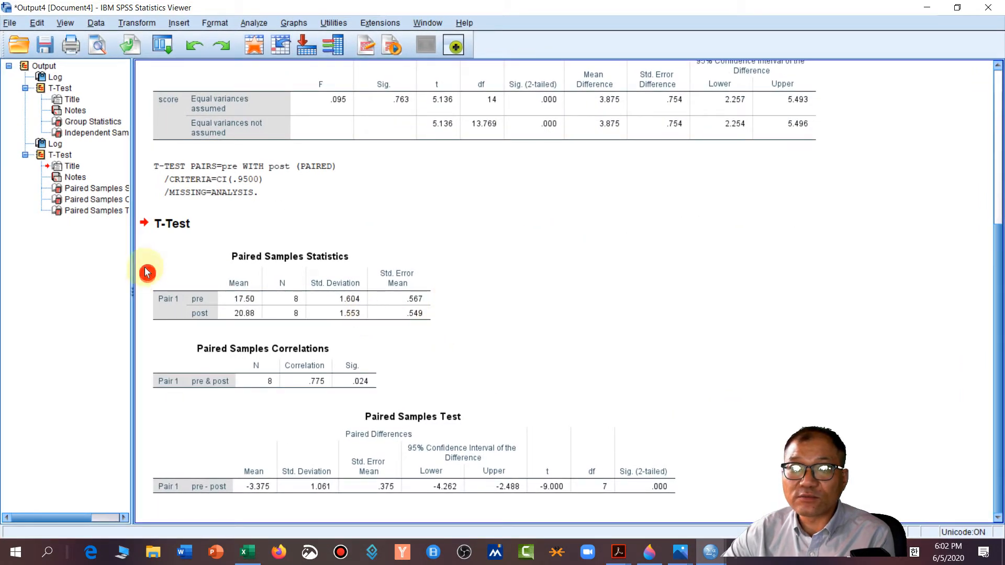
{"action": "left_click", "coordinate": [956, 8]}
{"action": "left_click_drag", "start_coordinate": [436, 23], "coordinate": [837, 97]}
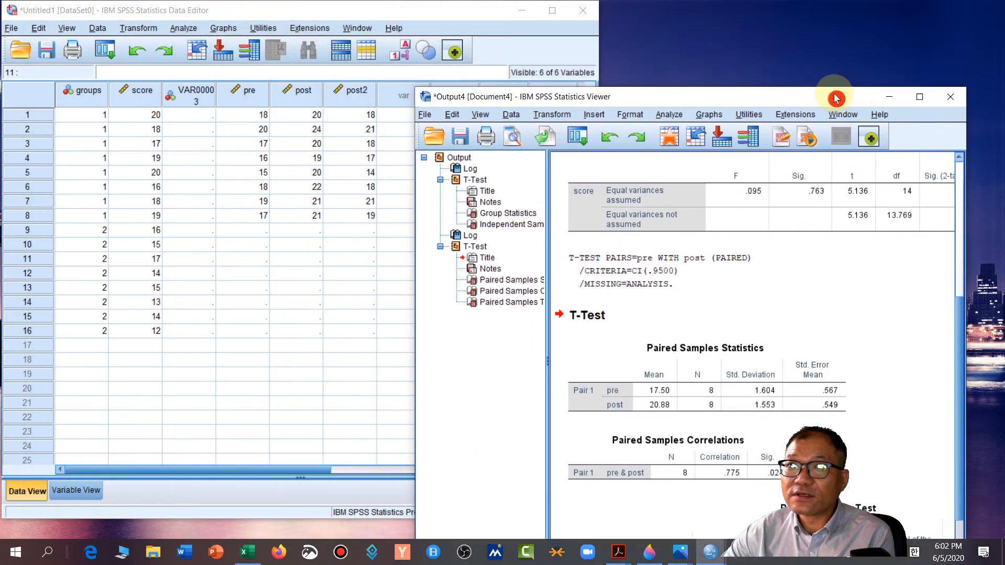
Step: Write "t(7)=" in the cell editor for row 18 of pre, consulting the Paired Samples Test table for the degrees of freedom
{"action": "left_click", "coordinate": [248, 364]}
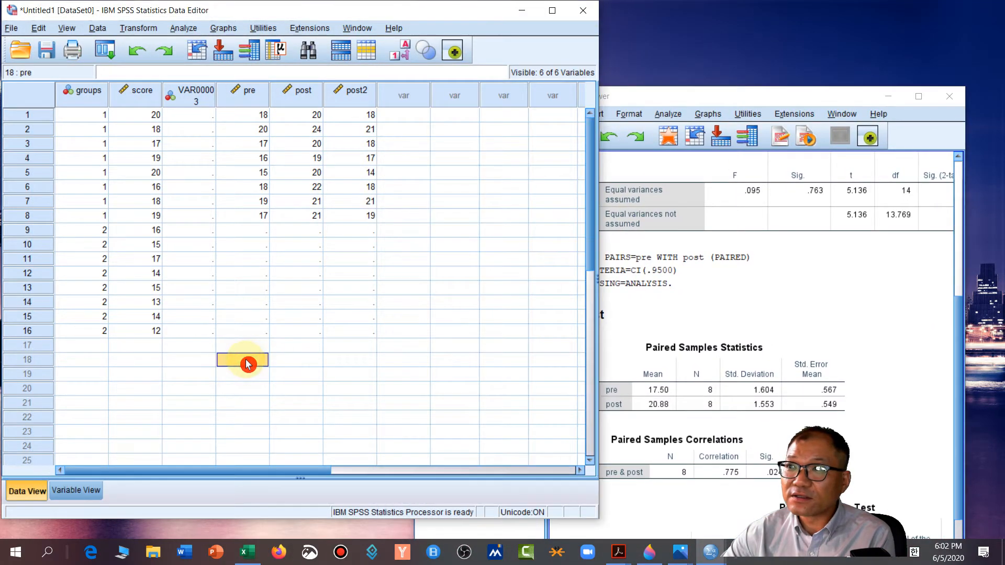
{"action": "left_click", "coordinate": [201, 73]}
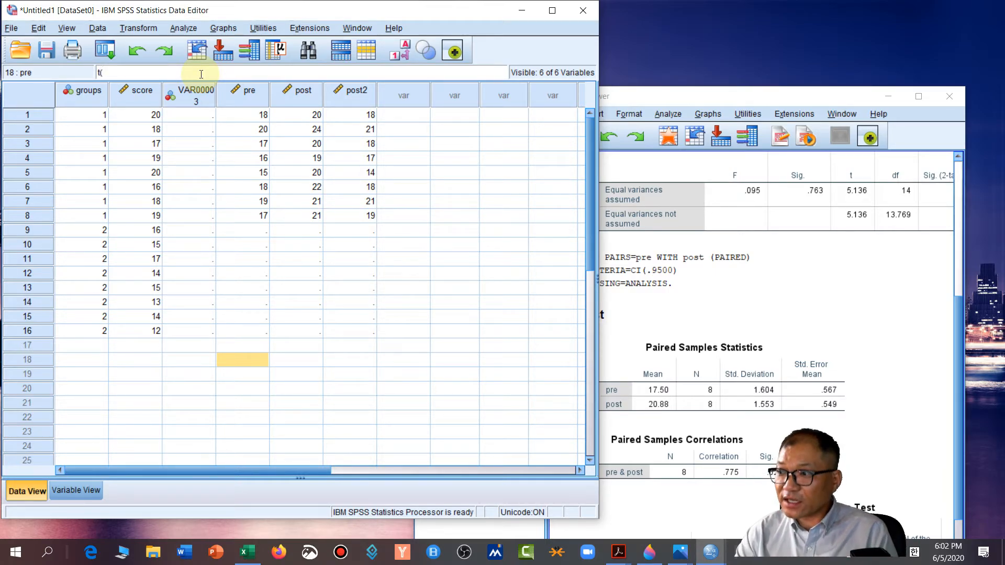
{"action": "left_click", "coordinate": [643, 475]}
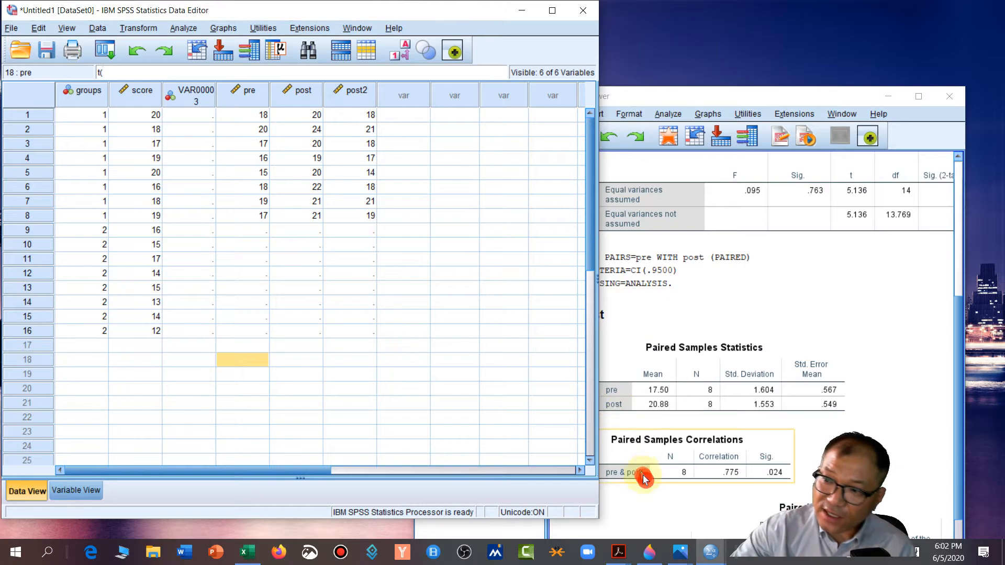
{"action": "left_click_drag", "start_coordinate": [708, 97], "coordinate": [642, 16]}
{"action": "scroll", "coordinate": [775, 345], "scroll_direction": "down", "scroll_amount": 3}
{"action": "left_click", "coordinate": [780, 359]}
{"action": "left_click", "coordinate": [771, 389]}
{"action": "left_click", "coordinate": [799, 425]}
{"action": "left_click", "coordinate": [602, 335]}
{"action": "left_click", "coordinate": [396, 254]}
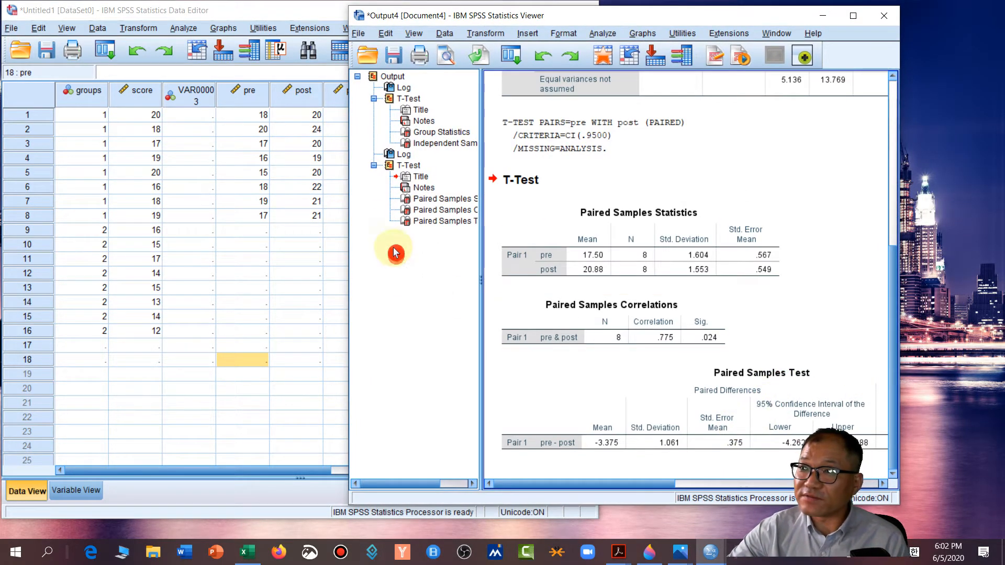
{"action": "left_click", "coordinate": [879, 450]}
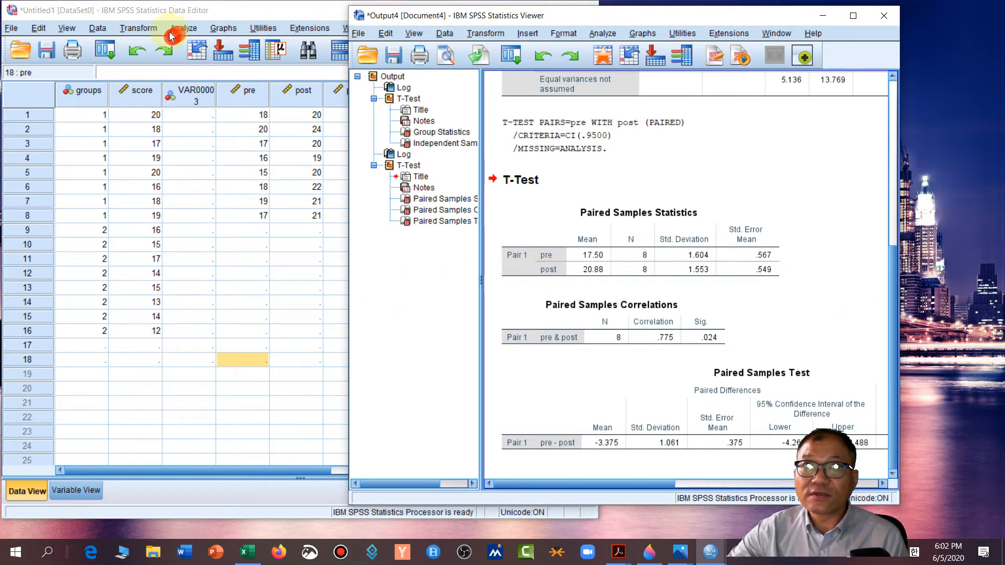
{"action": "left_click", "coordinate": [130, 73]}
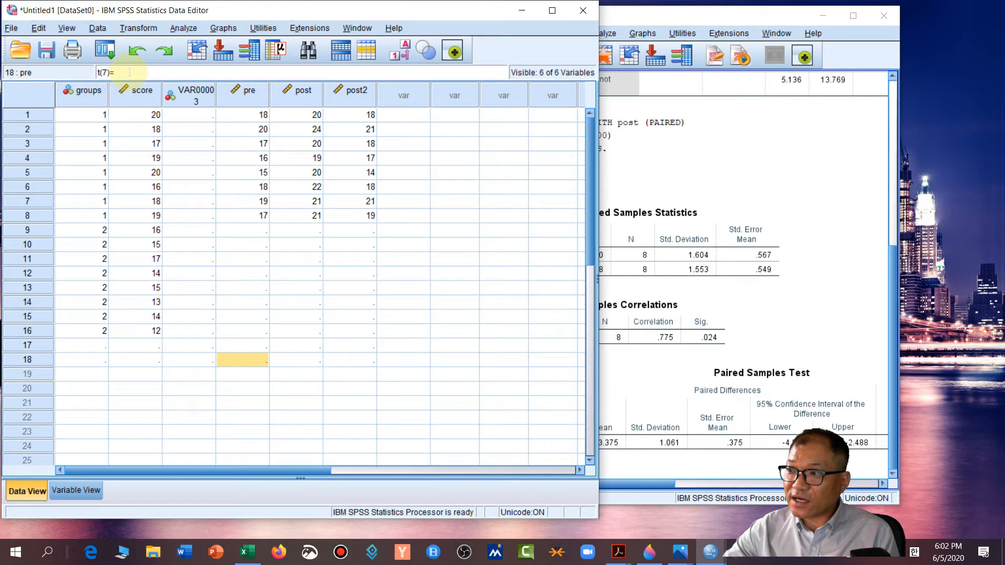
Step: Widen the output viewer to examine the t, df and Sig. (2-tailed) columns of the Paired Samples Test table, and minimize it
{"action": "left_click_drag", "start_coordinate": [728, 19], "coordinate": [432, 14]}
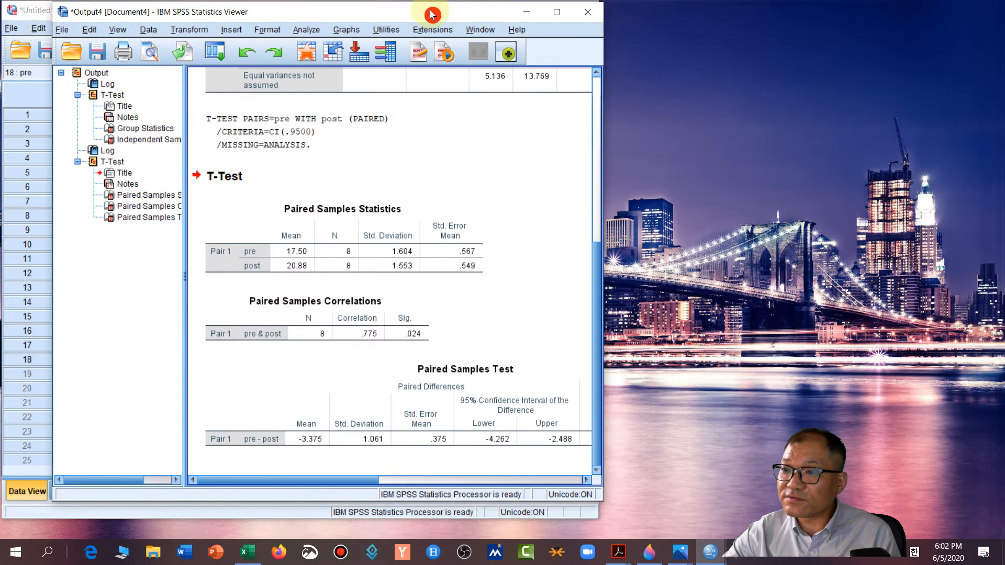
{"action": "left_click_drag", "start_coordinate": [602, 217], "coordinate": [765, 219]}
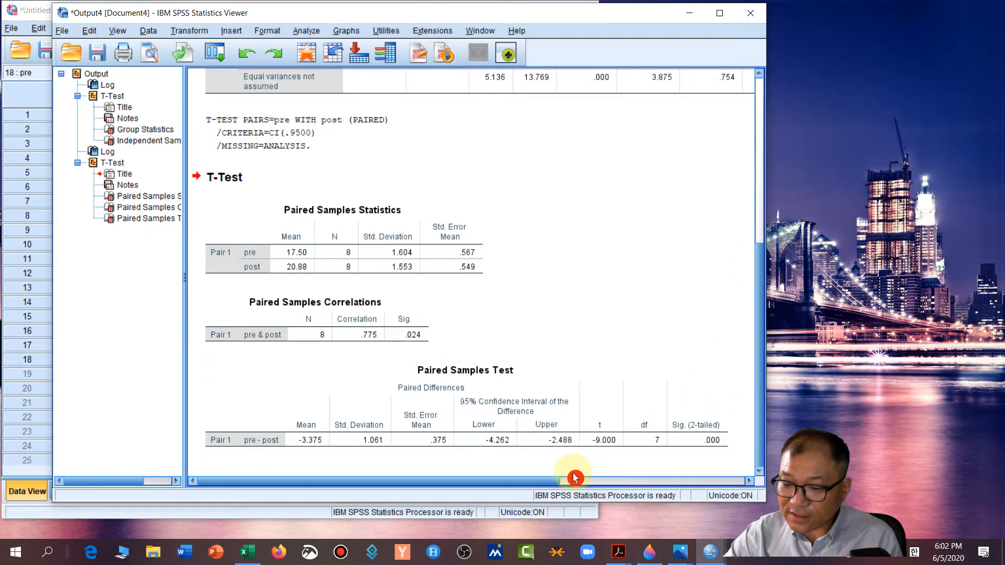
{"action": "left_click", "coordinate": [690, 12]}
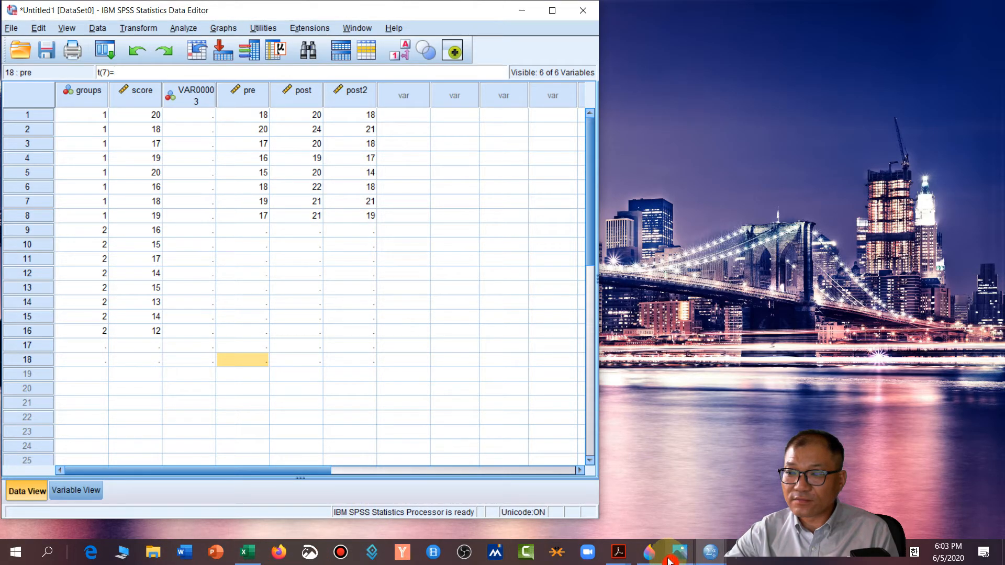
Step: Switch to Paint 3D, restore it to a smaller window, and bring the SPSS output viewer back in front
{"action": "left_click", "coordinate": [648, 552]}
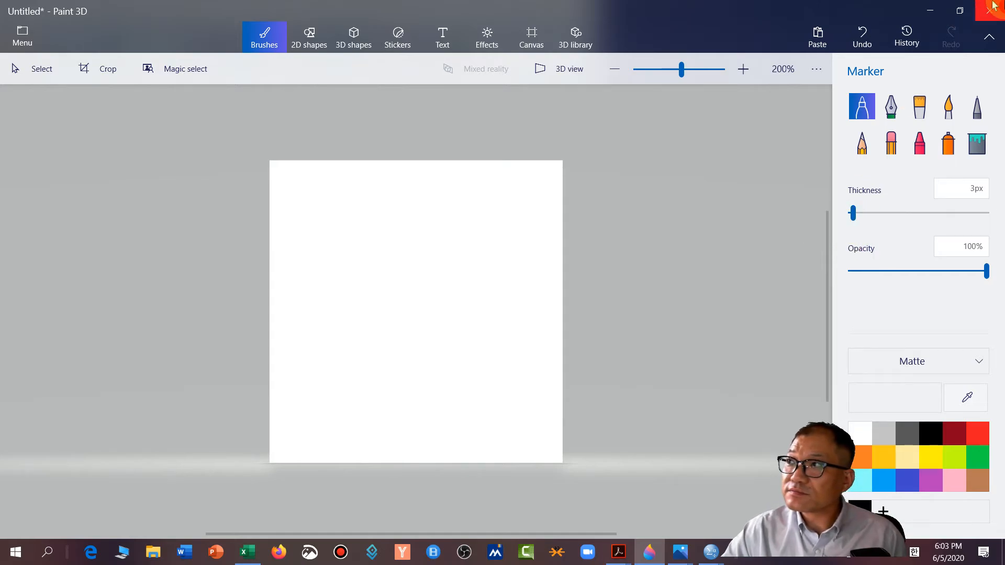
{"action": "left_click", "coordinate": [959, 10]}
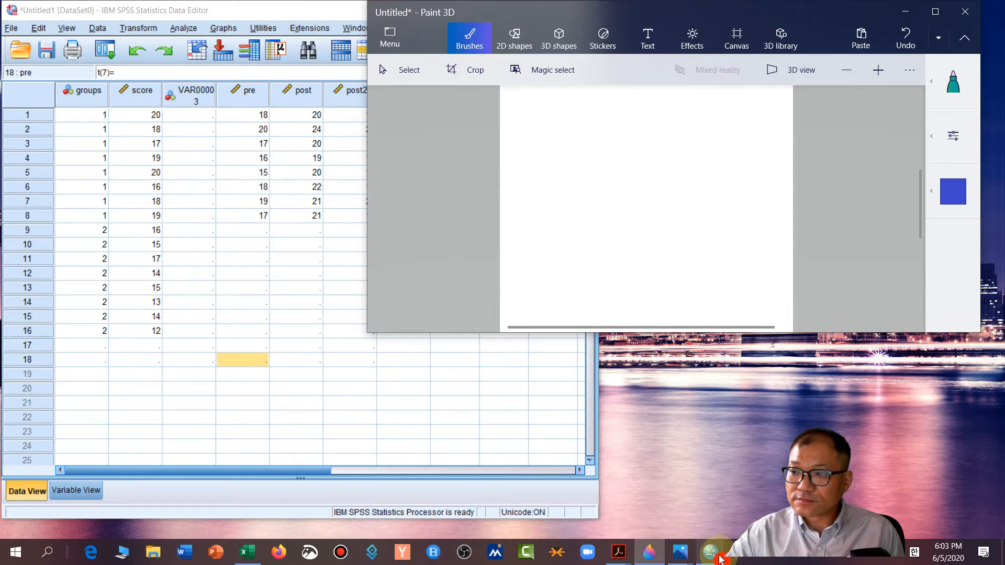
{"action": "mouse_move", "coordinate": [713, 555]}
{"action": "left_click", "coordinate": [740, 487]}
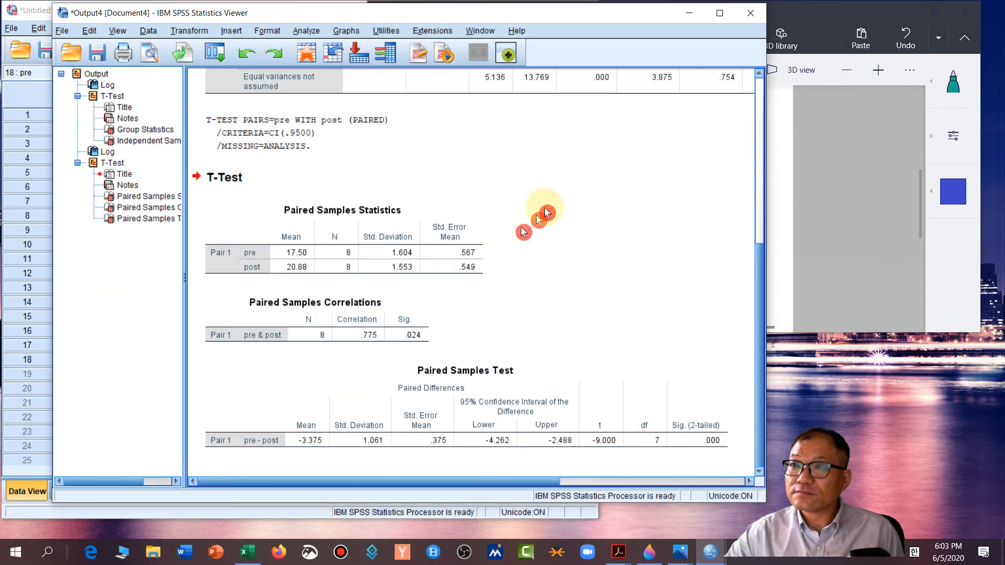
Step: Narrow the output viewer and the Paint 3D window so the paired-samples tables and the blank canvas sit side by side
{"action": "left_click_drag", "start_coordinate": [606, 19], "coordinate": [563, 19]}
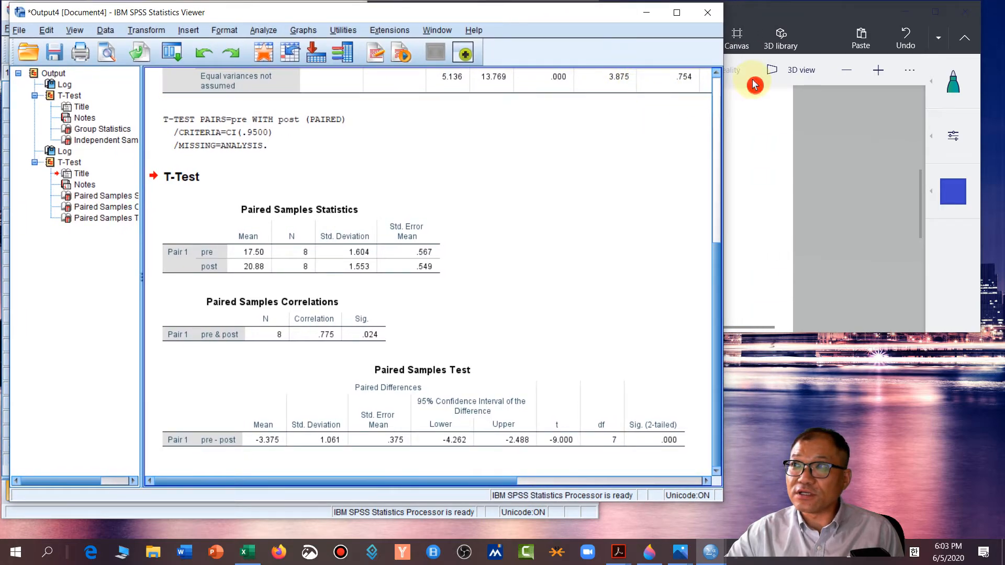
{"action": "left_click_drag", "start_coordinate": [724, 95], "coordinate": [608, 103]}
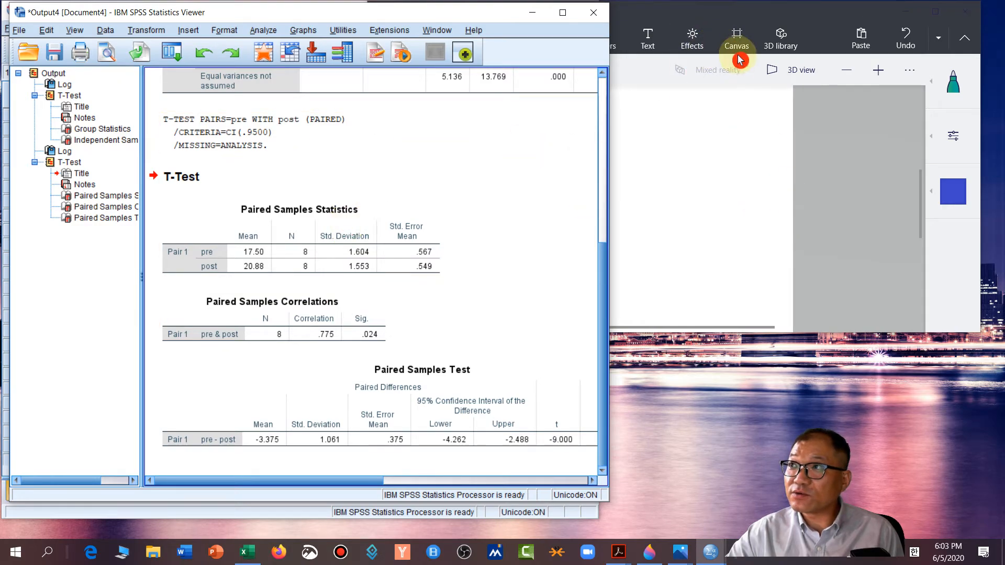
{"action": "left_click_drag", "start_coordinate": [702, 20], "coordinate": [737, 31]}
{"action": "left_click", "coordinate": [393, 208]}
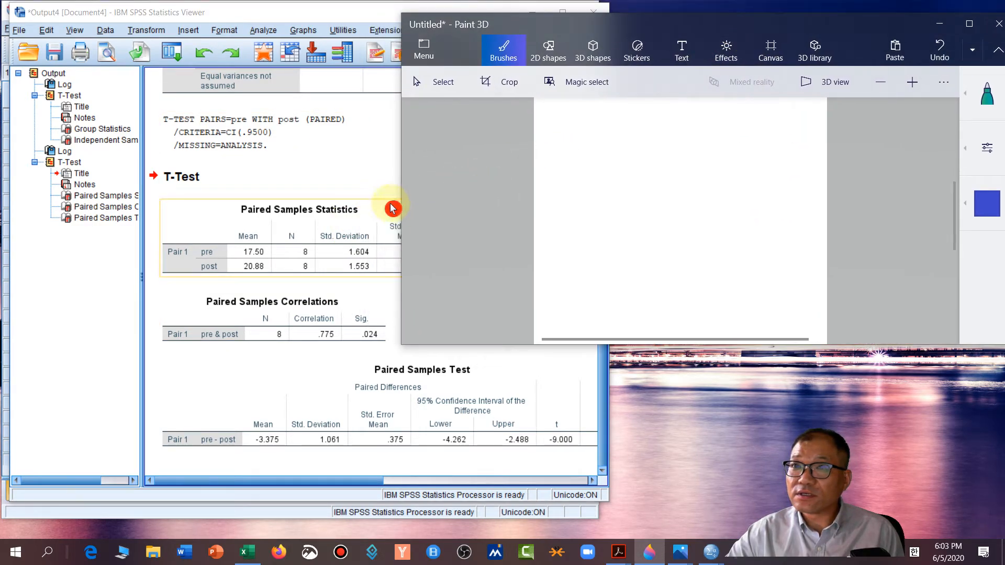
{"action": "left_click_drag", "start_coordinate": [398, 199], "coordinate": [565, 196]}
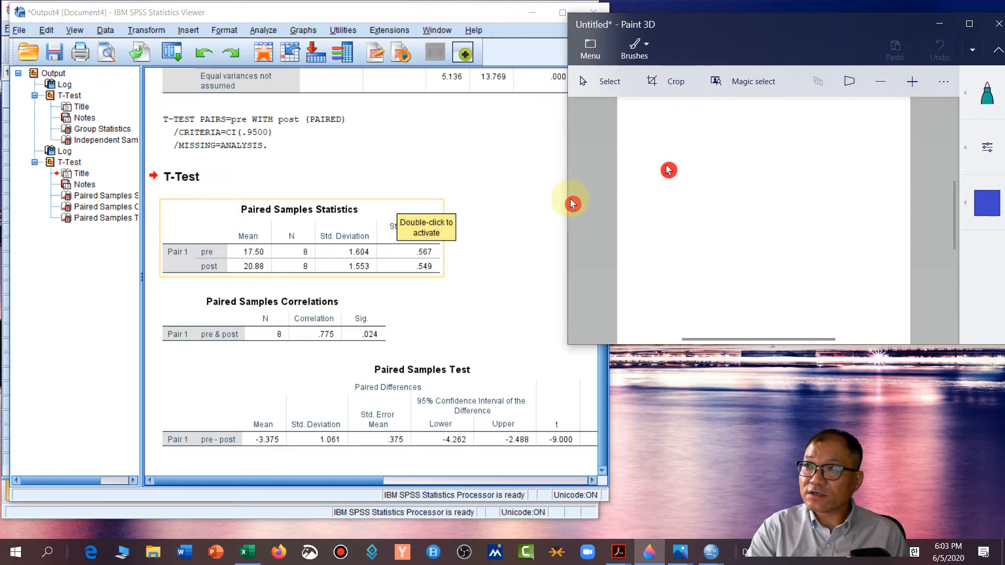
Step: Reposition and maximize the Paint 3D window, and choose the Marker brush for drawing on the canvas
{"action": "left_click", "coordinate": [986, 94]}
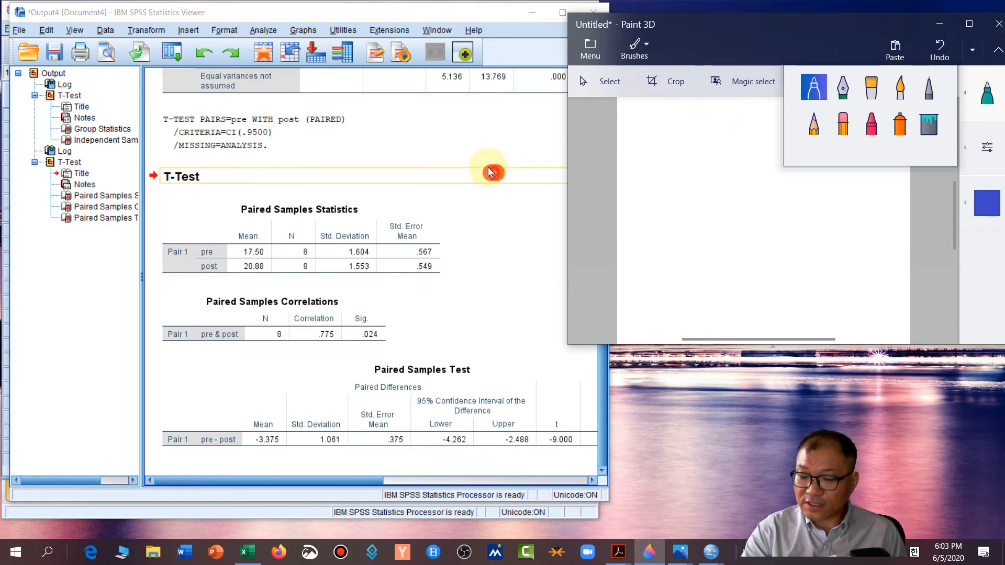
{"action": "mouse_move", "coordinate": [880, 37]}
{"action": "left_mouse_down"}
{"action": "mouse_move", "coordinate": [769, 33]}
{"action": "mouse_move", "coordinate": [743, 51]}
{"action": "left_mouse_up"}
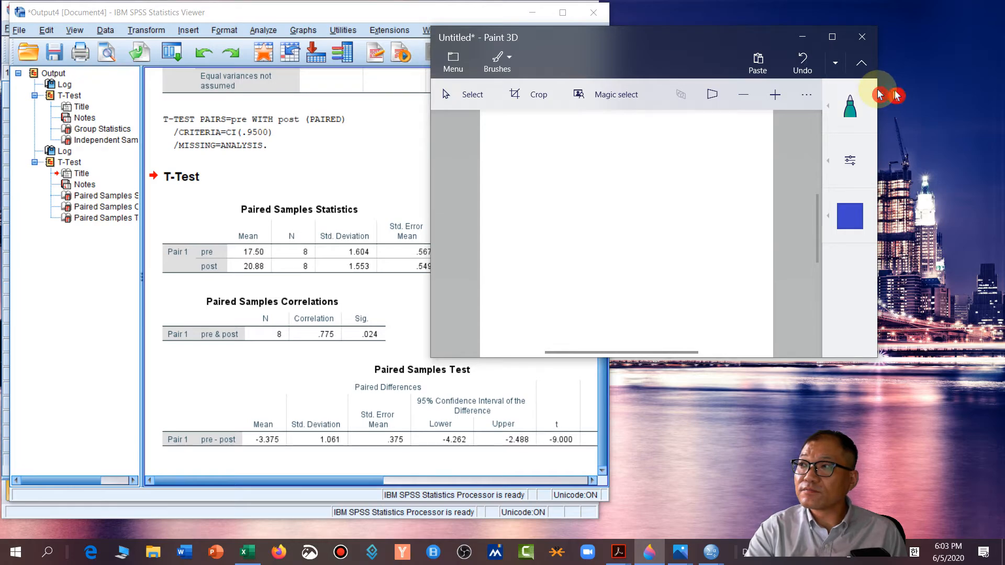
{"action": "left_click_drag", "start_coordinate": [879, 93], "coordinate": [981, 78]}
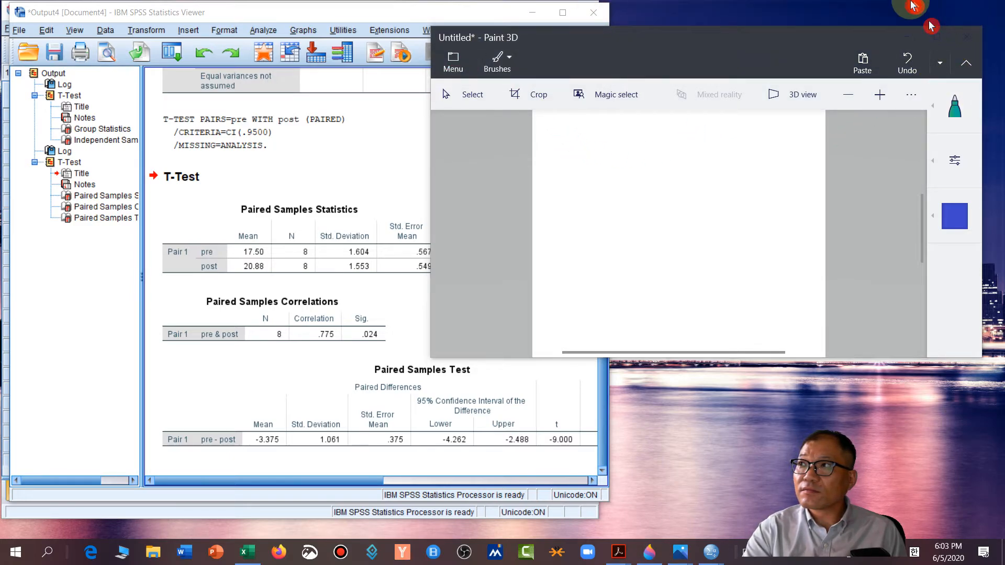
{"action": "left_click_drag", "start_coordinate": [854, 50], "coordinate": [760, 43]}
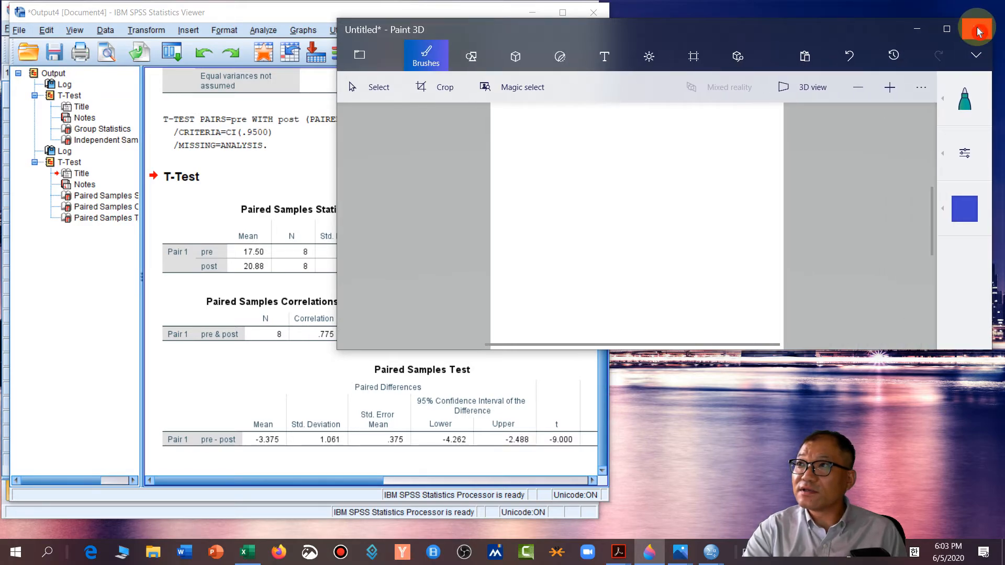
{"action": "double_click", "coordinate": [883, 29]}
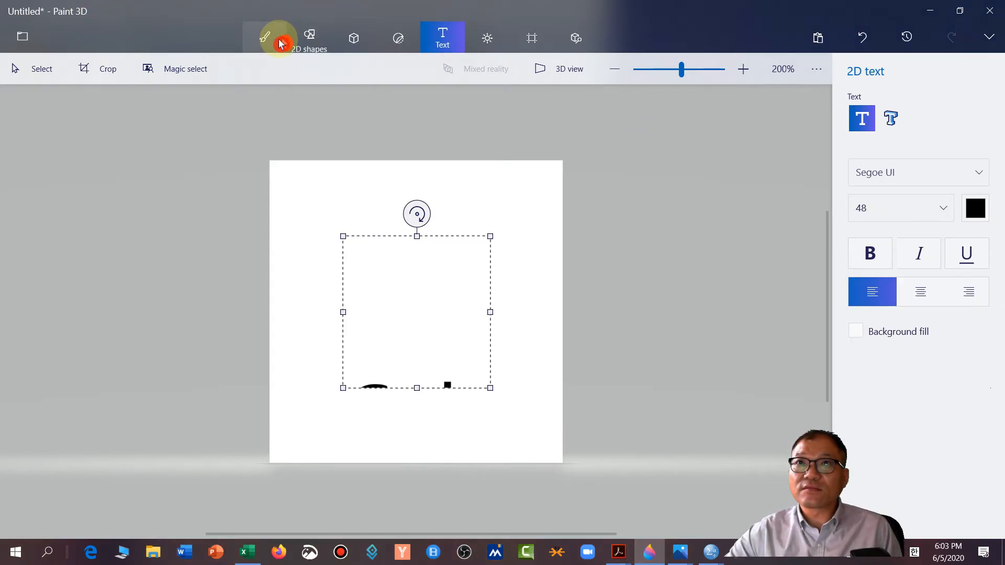
{"action": "left_click", "coordinate": [258, 42]}
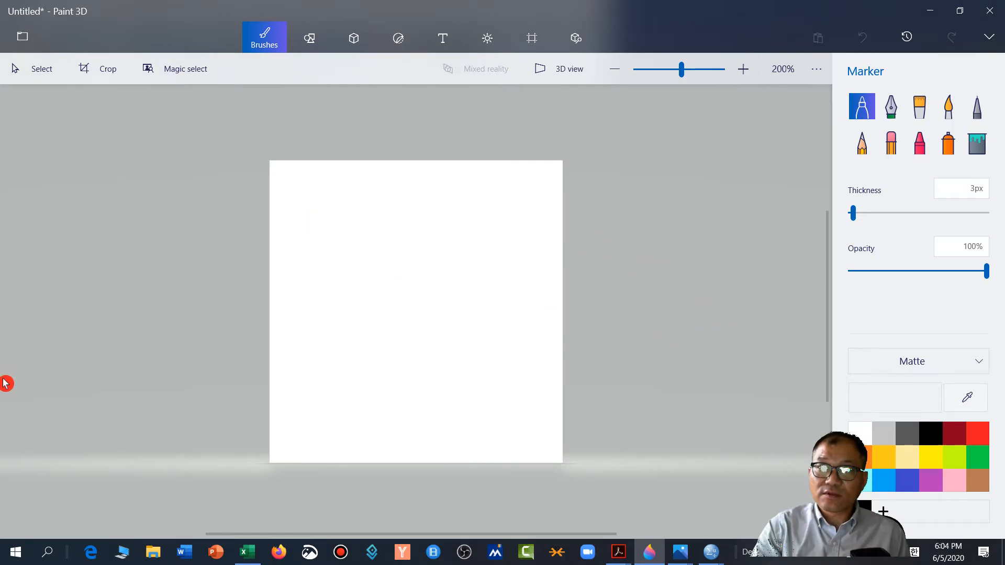
Step: Handwrite "t(7" on the canvas with the blue marker, undo the stray marks after the 7, and minimize Paint 3D
{"action": "mouse_move", "coordinate": [303, 208]}
{"action": "left_mouse_down"}
{"action": "mouse_move", "coordinate": [326, 209]}
{"action": "mouse_move", "coordinate": [325, 227]}
{"action": "left_mouse_up"}
{"action": "mouse_move", "coordinate": [343, 186]}
{"action": "left_mouse_down"}
{"action": "mouse_move", "coordinate": [345, 231]}
{"action": "mouse_move", "coordinate": [362, 223]}
{"action": "left_mouse_up"}
{"action": "left_click_drag", "start_coordinate": [368, 188], "coordinate": [383, 206]}
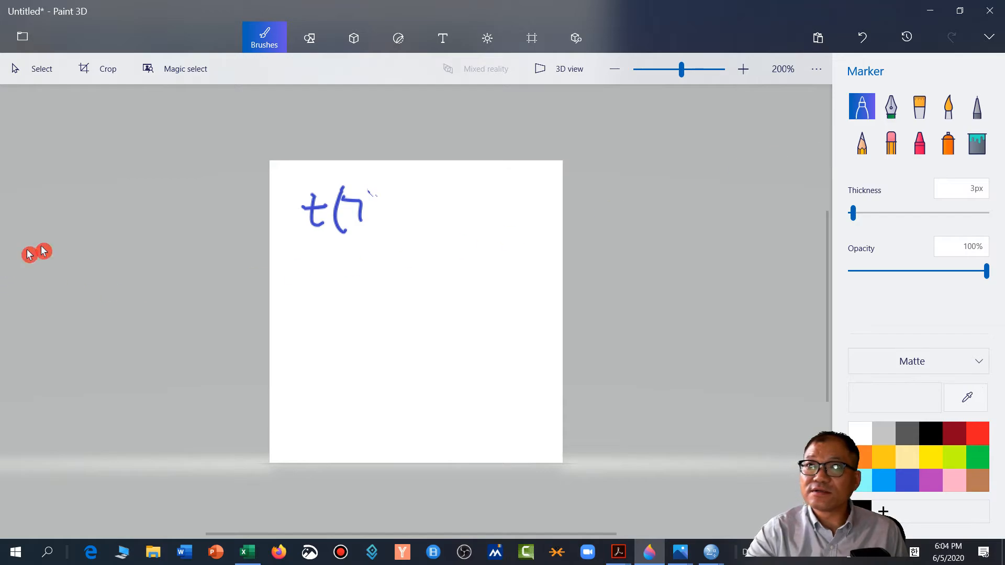
{"action": "mouse_move", "coordinate": [372, 194]}
{"action": "left_mouse_down"}
{"action": "mouse_move", "coordinate": [383, 203]}
{"action": "mouse_move", "coordinate": [373, 235]}
{"action": "left_mouse_up"}
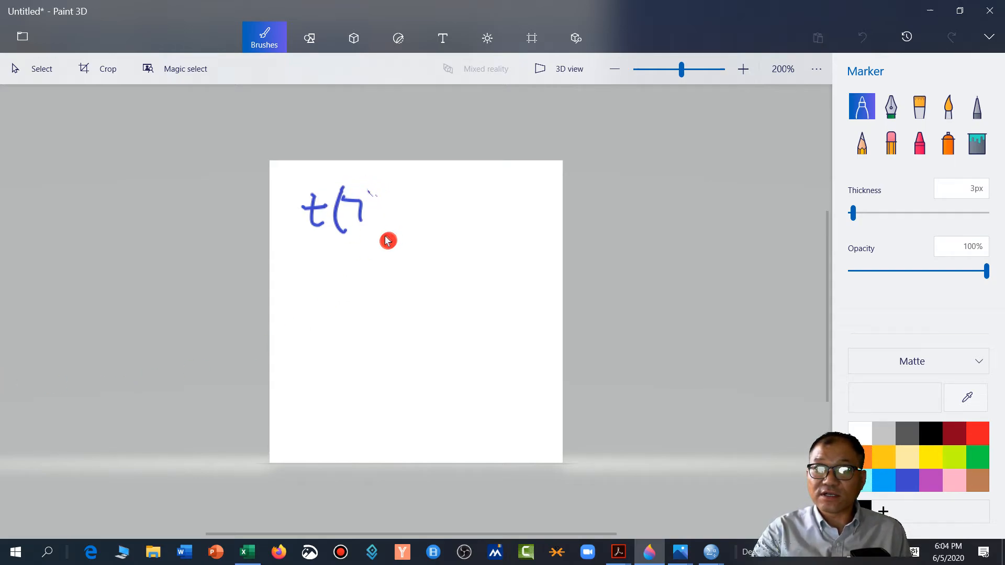
{"action": "left_click", "coordinate": [856, 219]}
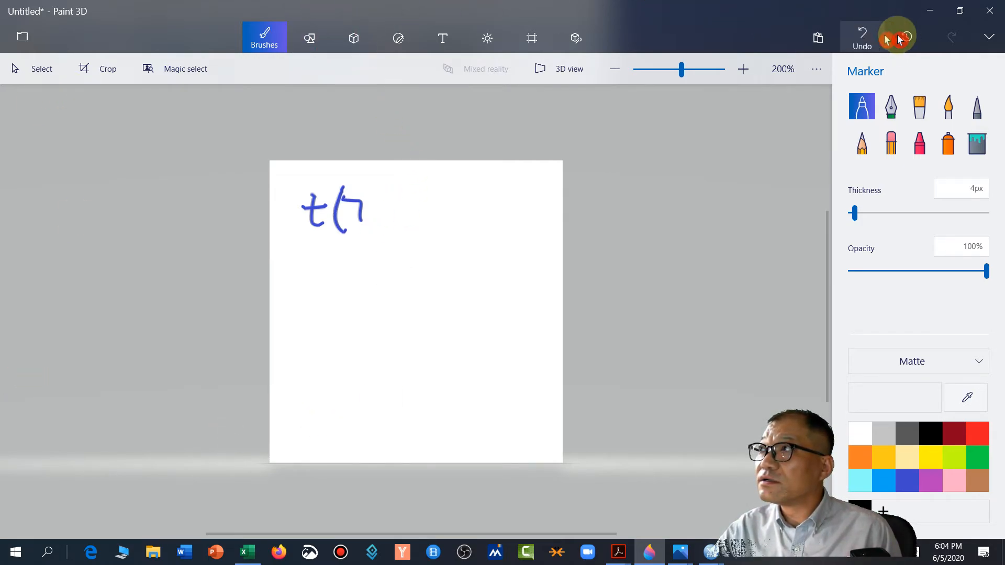
{"action": "left_click", "coordinate": [940, 15]}
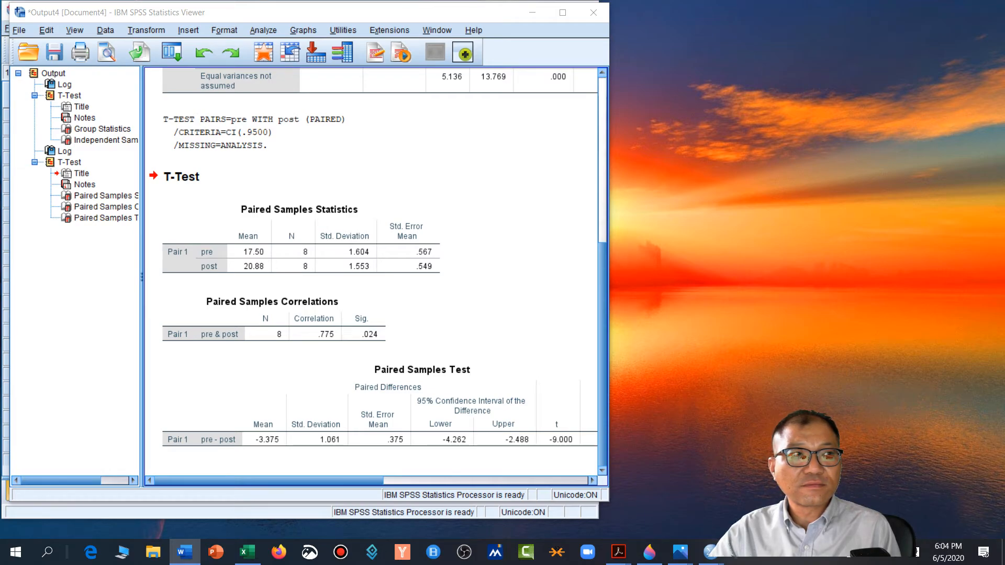
Step: Place the blank Word document beside the SPSS output and write the paired-samples result as "t(7)=-9.00, p <.001"
{"action": "left_click_drag", "start_coordinate": [631, 1], "coordinate": [773, 17]}
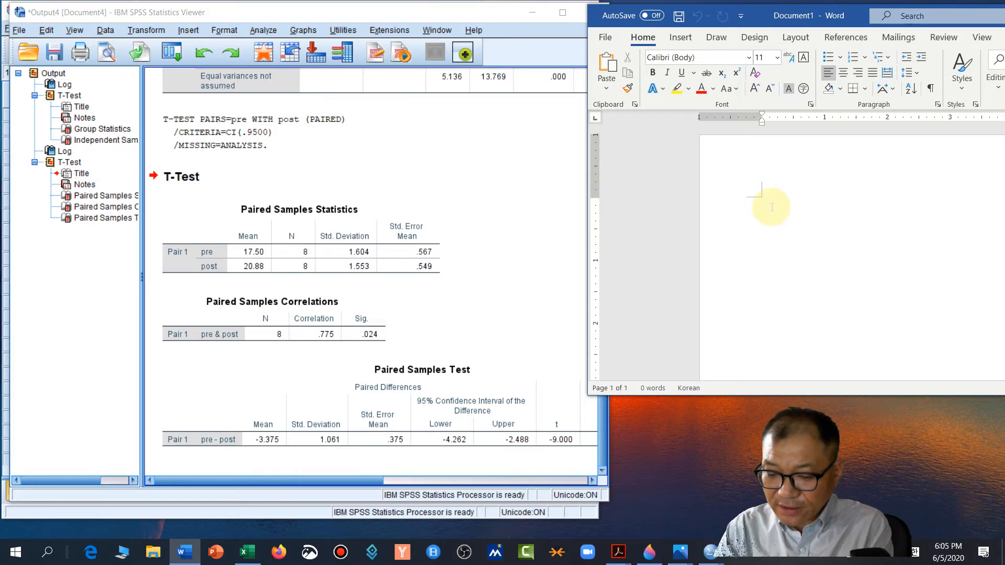
{"action": "type", "text": "(7"}
{"action": "key", "text": "BackSpace"}
{"action": "key", "text": "BackSpace"}
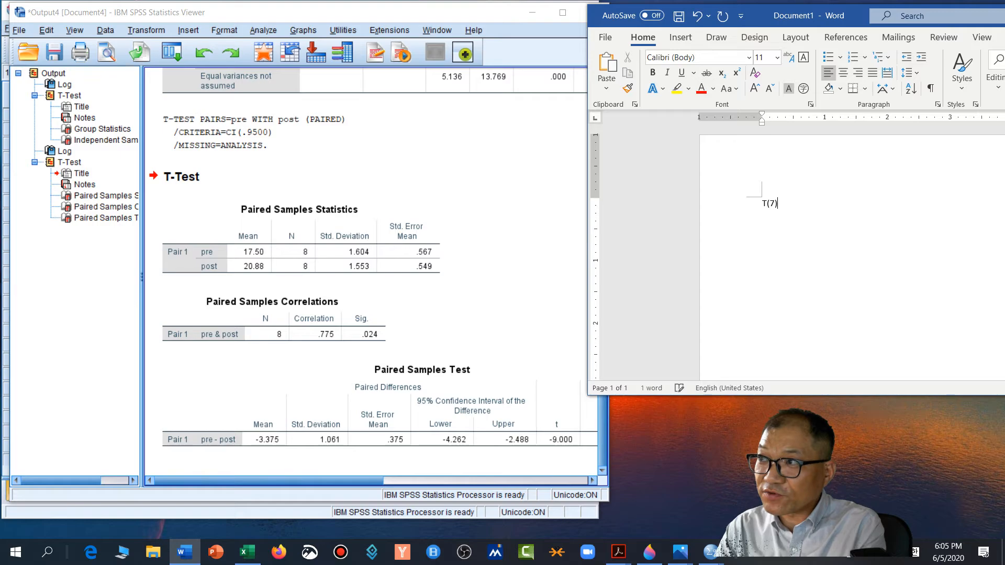
{"action": "left_click", "coordinate": [763, 203]}
{"action": "type", "text": "(7)"}
{"action": "left_click", "coordinate": [771, 206]}
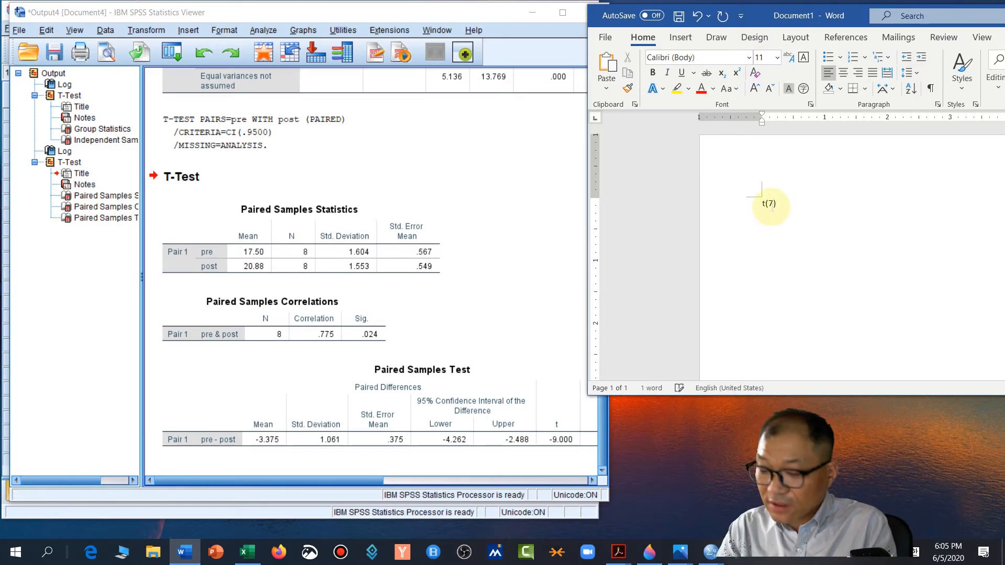
{"action": "type", "text": "=-9.00, p <.001"}
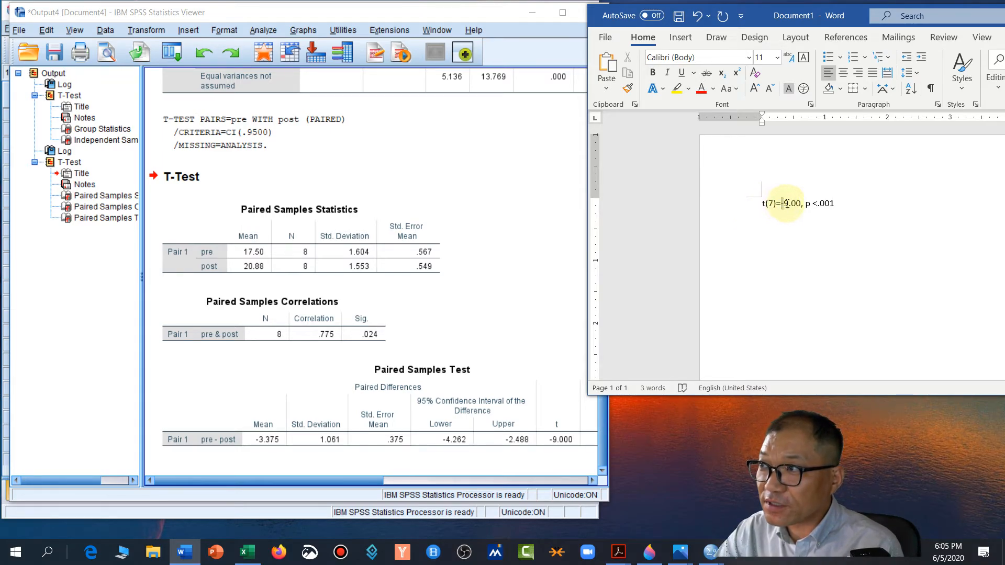
Step: Highlight the t value in the report line, and switch to t-table.pdf in Adobe Acrobat to examine the critical values for df 7
{"action": "left_click_drag", "start_coordinate": [805, 200], "coordinate": [763, 203]}
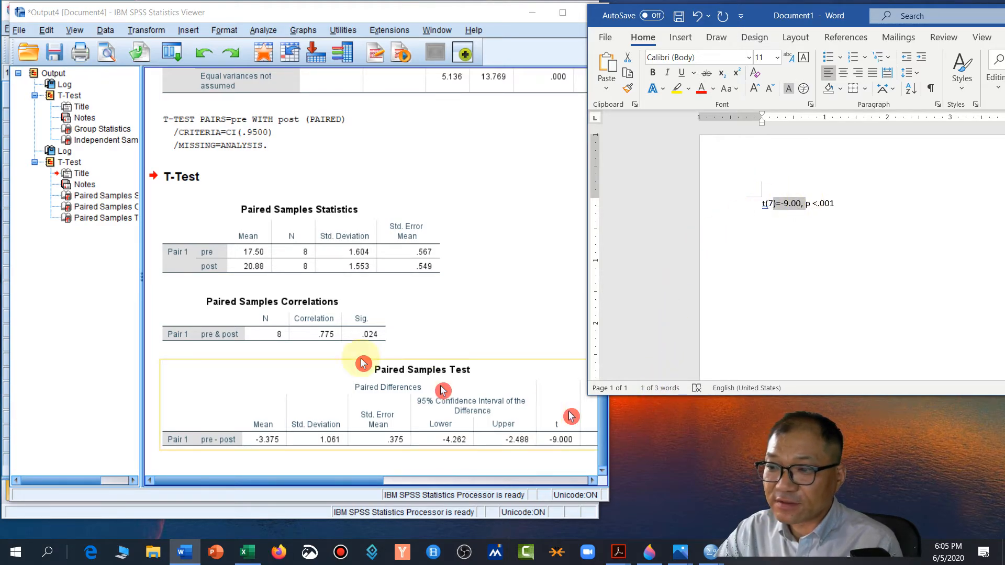
{"action": "left_click", "coordinate": [618, 552]}
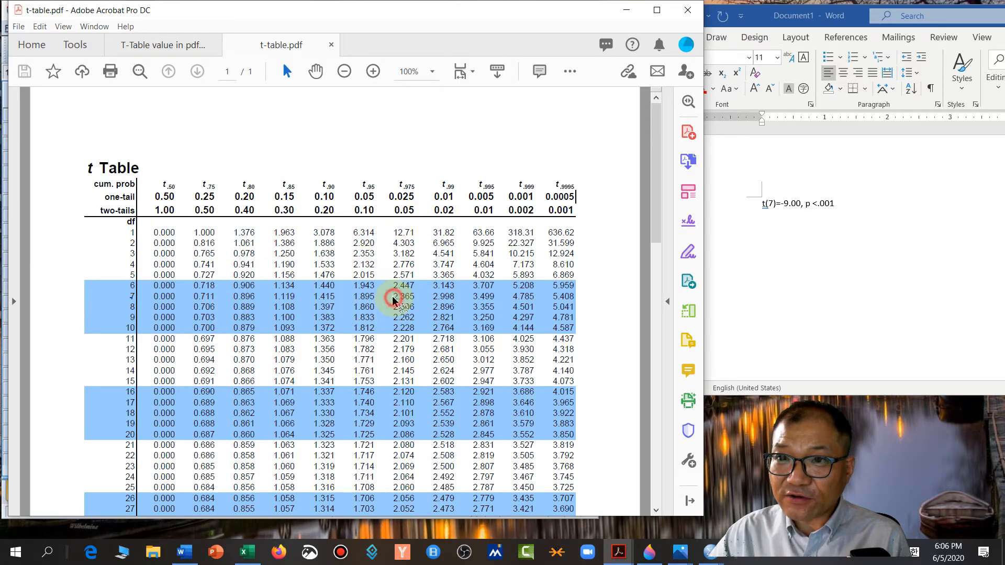
Step: Compare the df 7 critical values at two-tailed 0.05 and 0.001 in the t table with the reported result in Word
{"action": "double_click", "coordinate": [413, 295]}
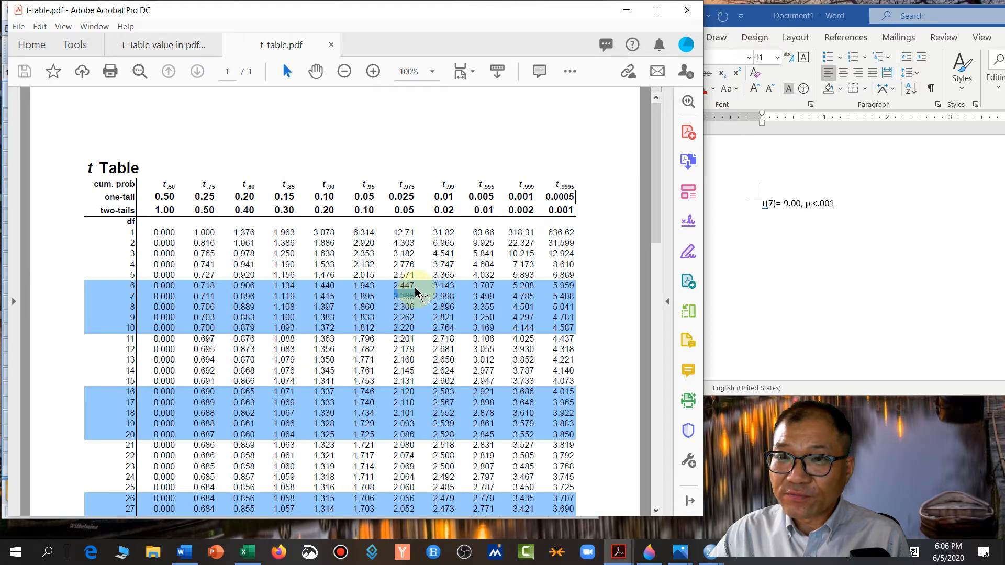
{"action": "left_click", "coordinate": [796, 225]}
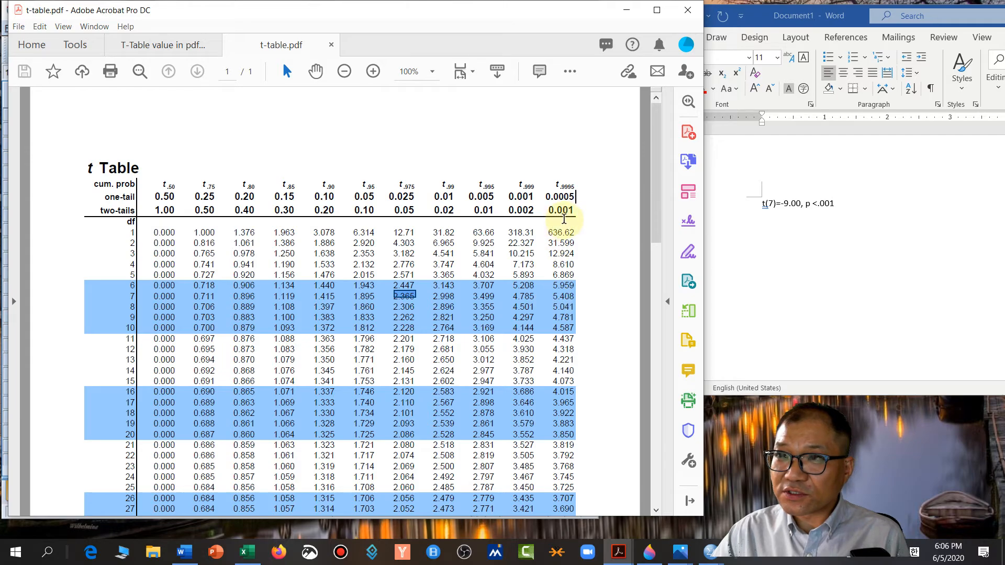
{"action": "left_click", "coordinate": [554, 297]}
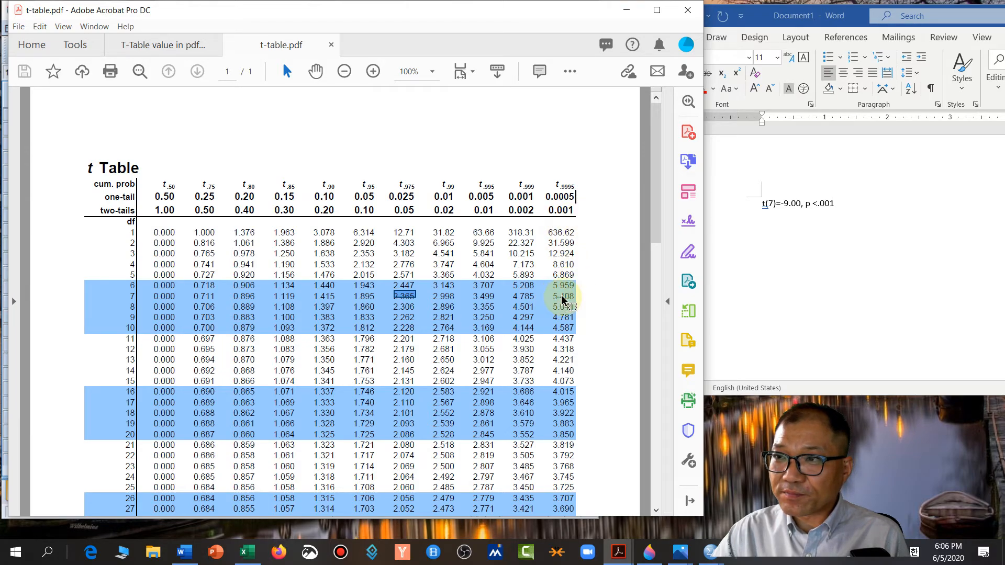
{"action": "left_click_drag", "start_coordinate": [580, 294], "coordinate": [579, 291]}
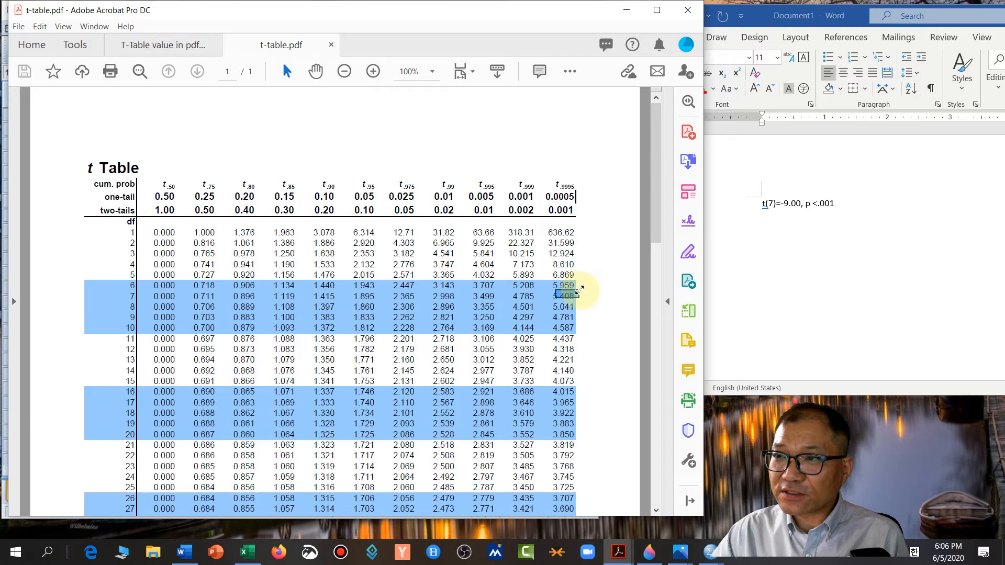
{"action": "left_click", "coordinate": [777, 204]}
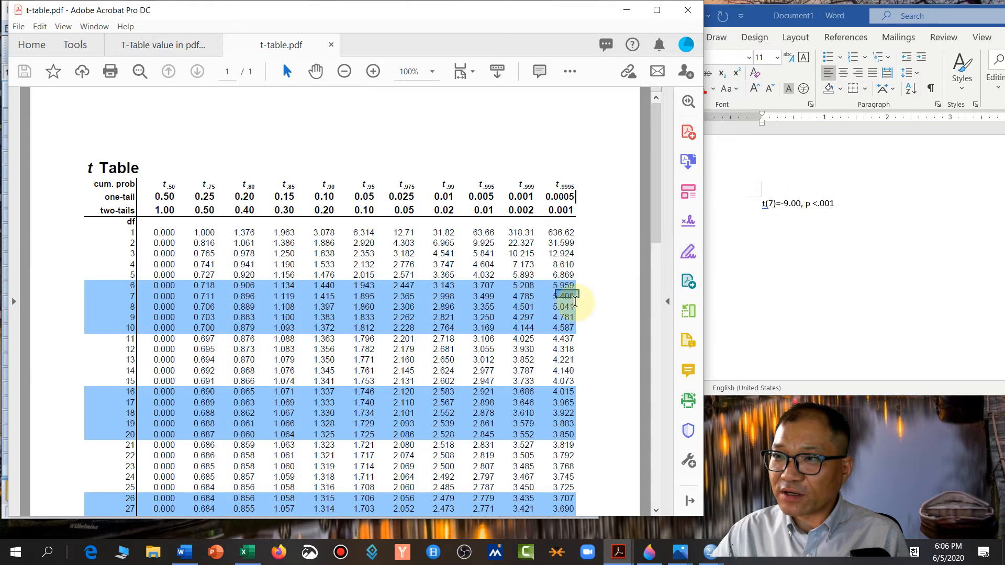
{"action": "left_click_drag", "start_coordinate": [568, 301], "coordinate": [579, 298]}
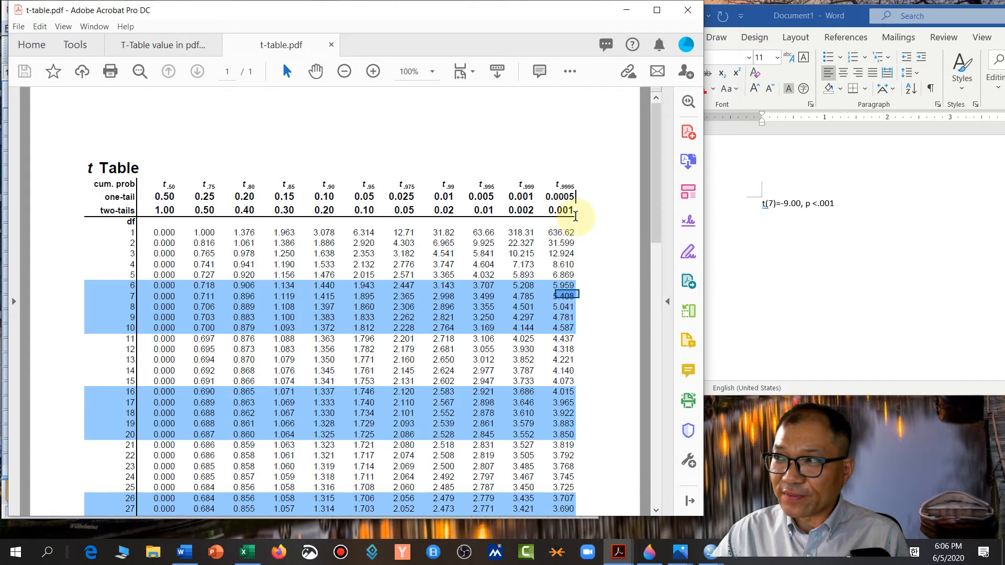
{"action": "left_click", "coordinate": [833, 207]}
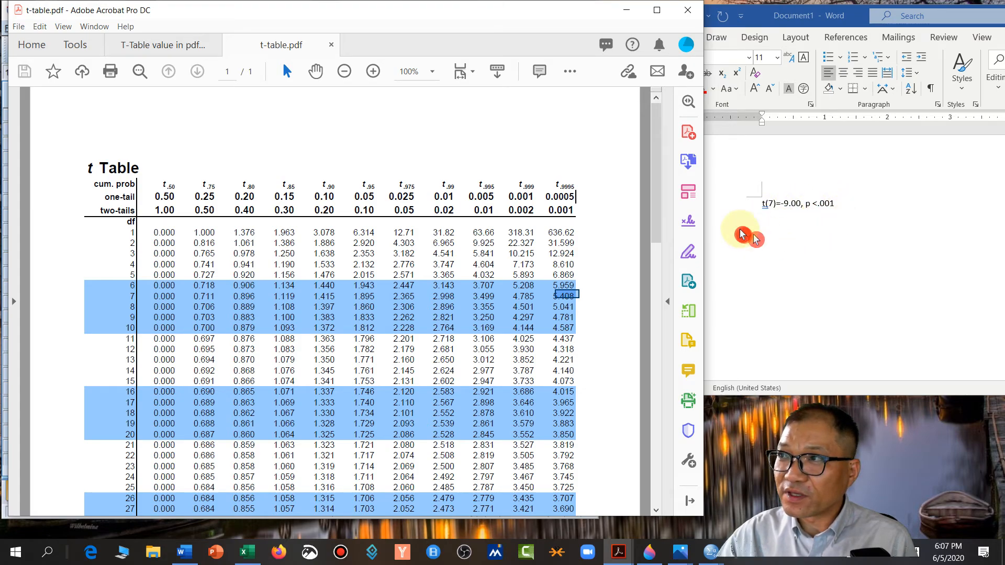
Step: Close t-table.pdf and the remaining T-Table value PDF to return to the SPSS output
{"action": "left_click", "coordinate": [688, 14]}
{"action": "left_click", "coordinate": [366, 289]}
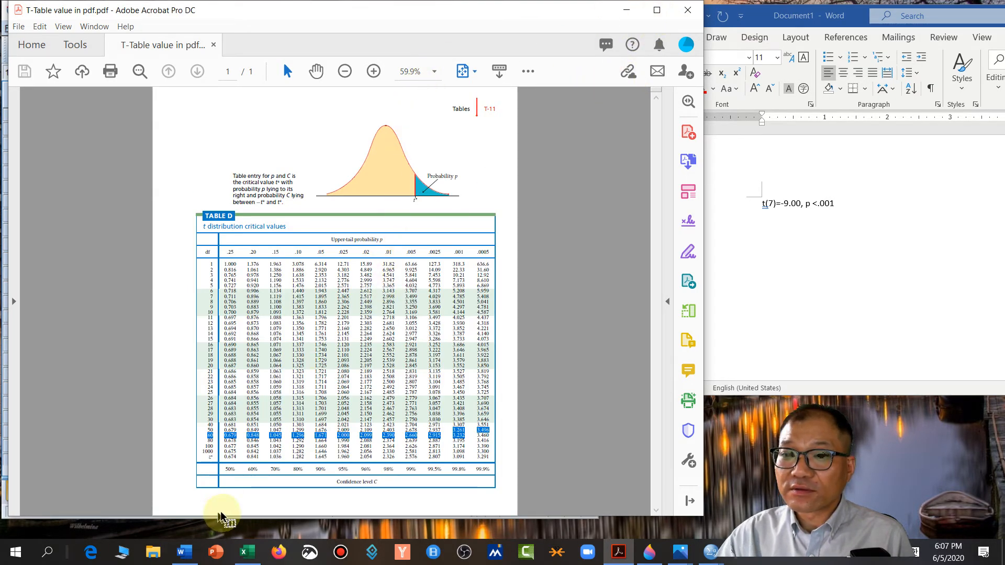
{"action": "left_click", "coordinate": [687, 10]}
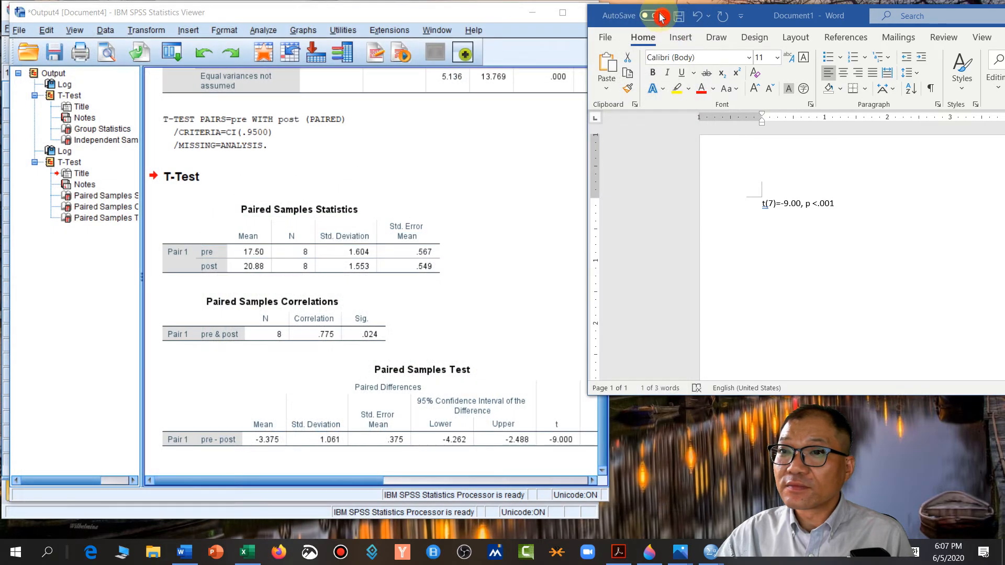
Step: Check the df and two-tailed significance in the Paired Samples Test table, and close the output without saving it
{"action": "left_click", "coordinate": [453, 17]}
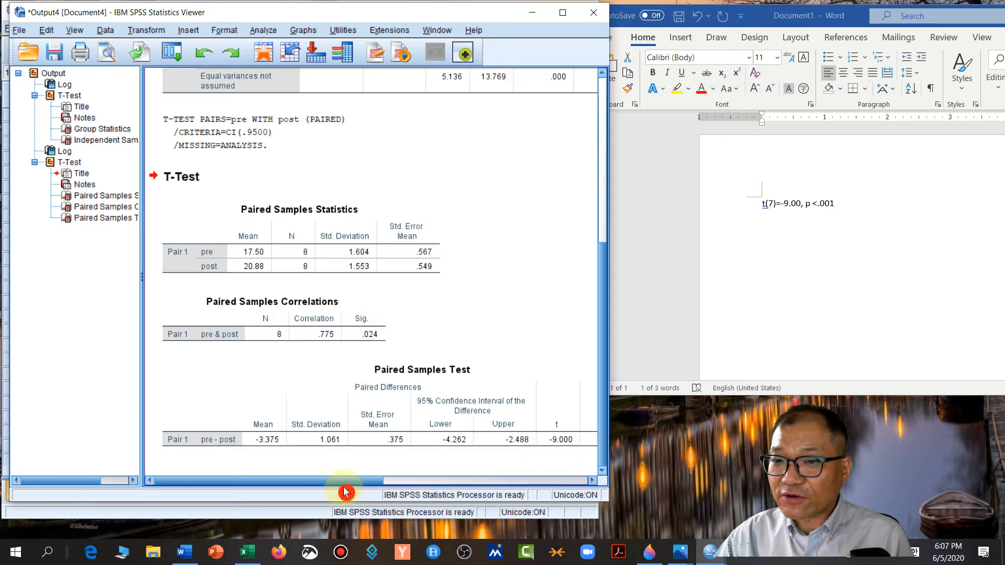
{"action": "left_click_drag", "start_coordinate": [337, 480], "coordinate": [473, 480]}
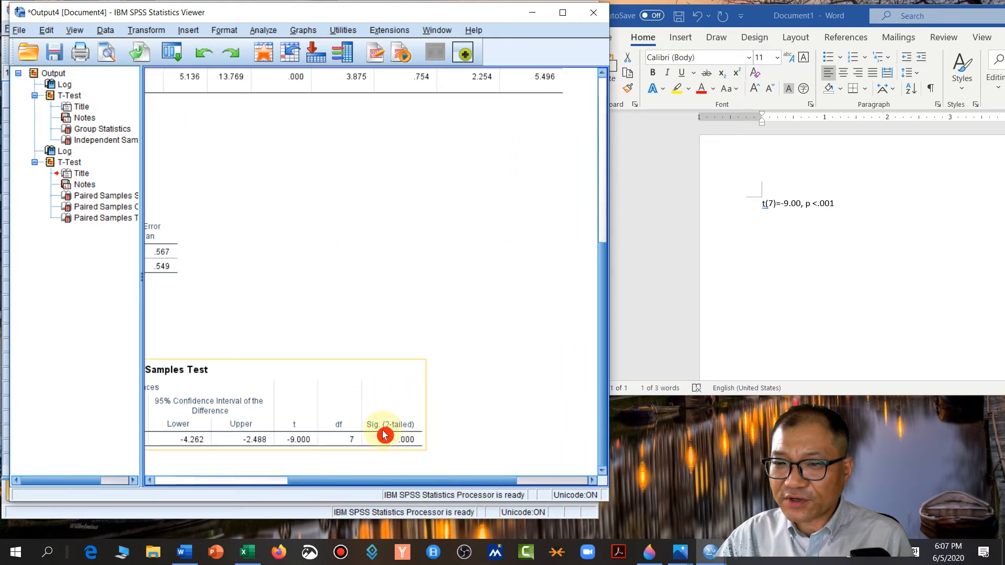
{"action": "left_click", "coordinate": [585, 18]}
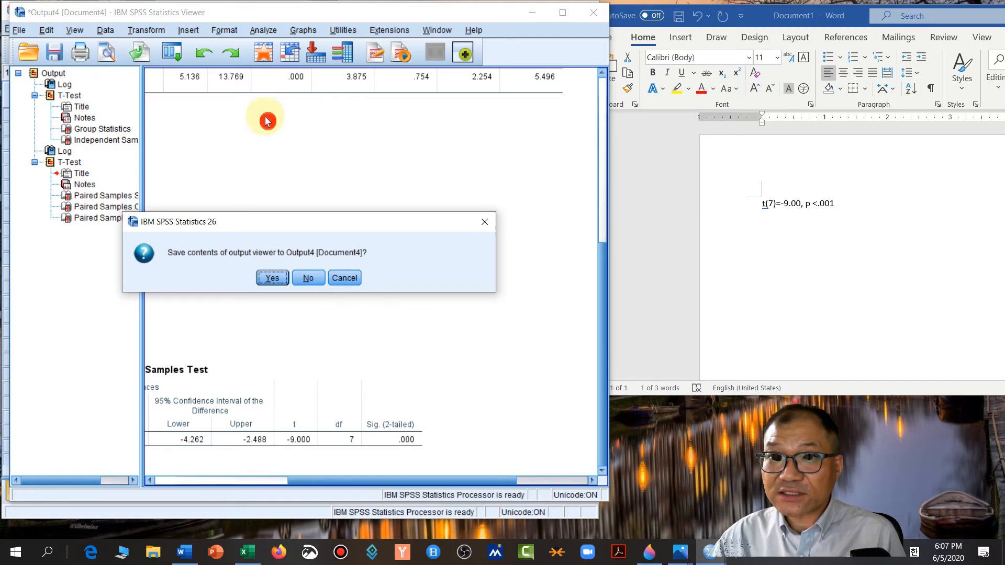
{"action": "left_click", "coordinate": [310, 281]}
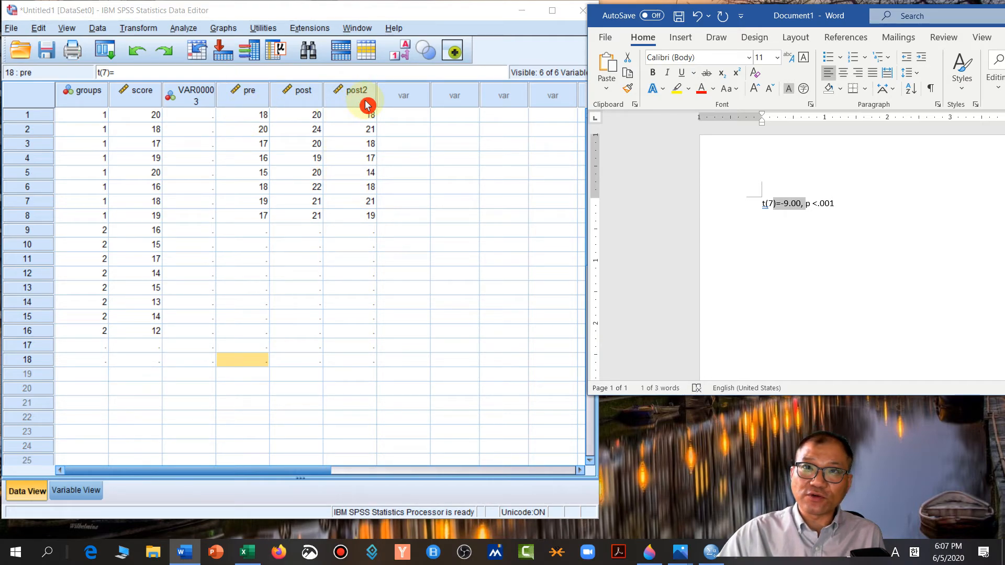
Step: Delete the post variable from the dataset, keeping pre and post2
{"action": "left_click", "coordinate": [309, 165]}
{"action": "left_click", "coordinate": [294, 98]}
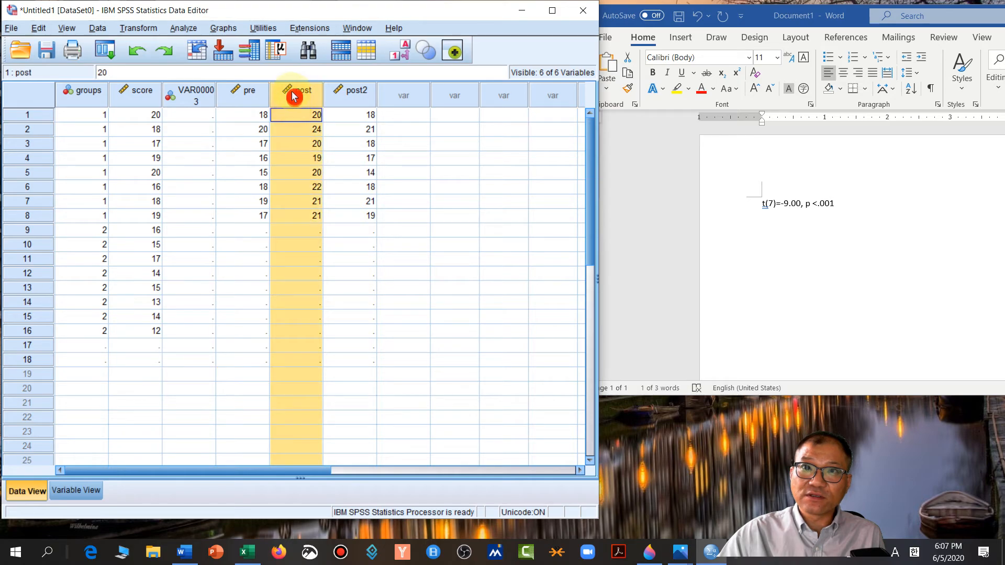
{"action": "key", "text": "Delete"}
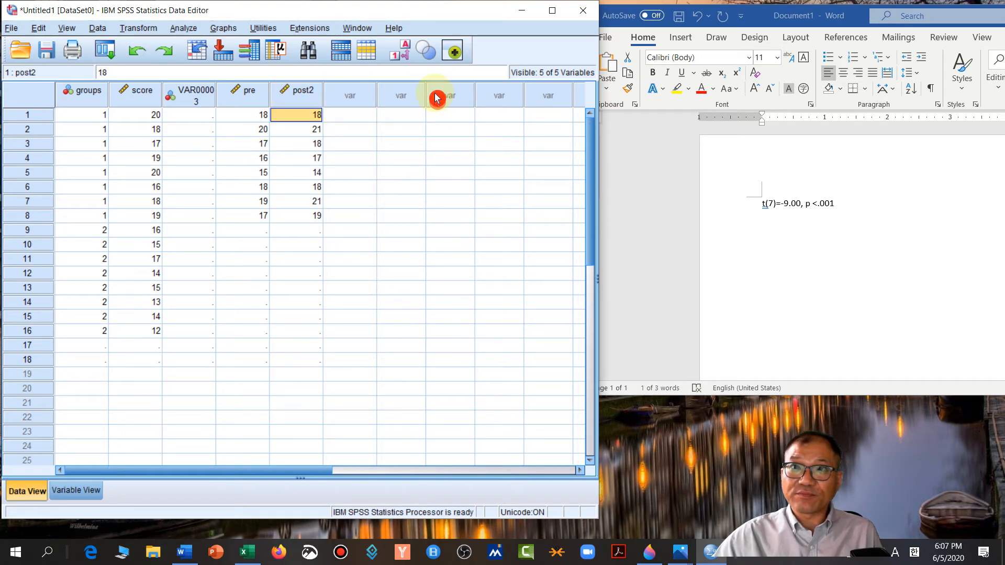
{"action": "left_click", "coordinate": [369, 135]}
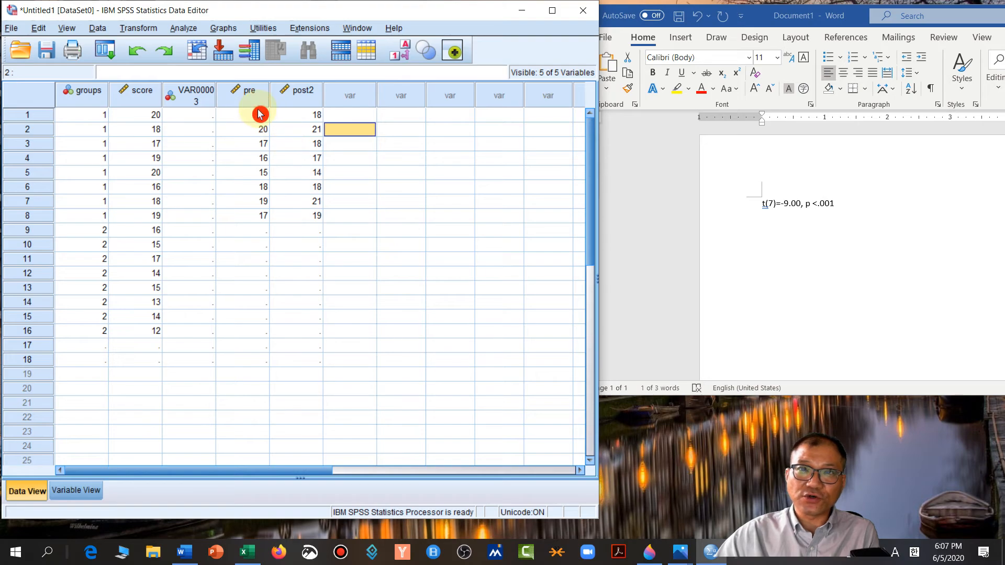
Step: Set up a Paired-Samples T Test, replacing post with post2 as the second variable paired with pre
{"action": "left_click", "coordinate": [188, 29]}
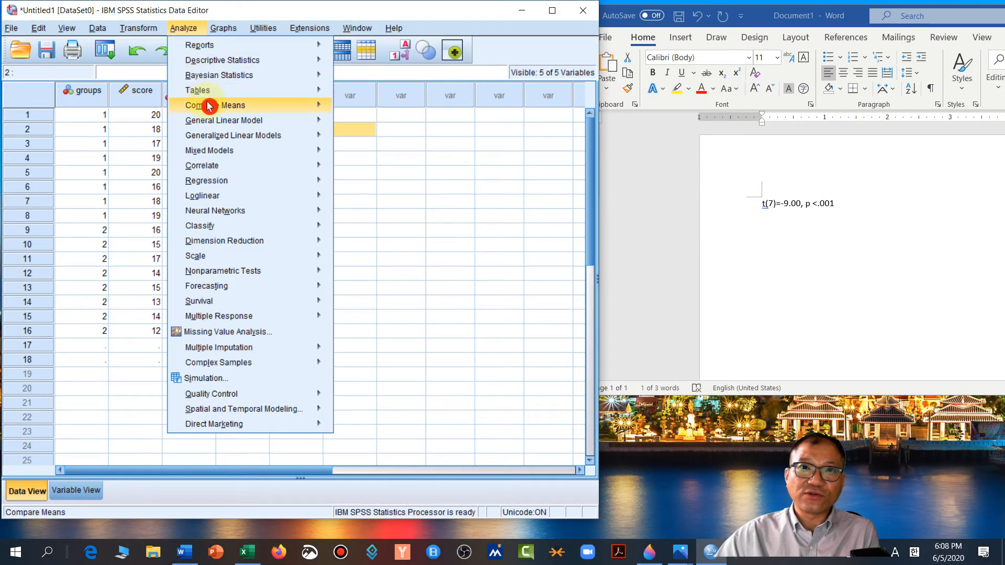
{"action": "mouse_move", "coordinate": [209, 103]}
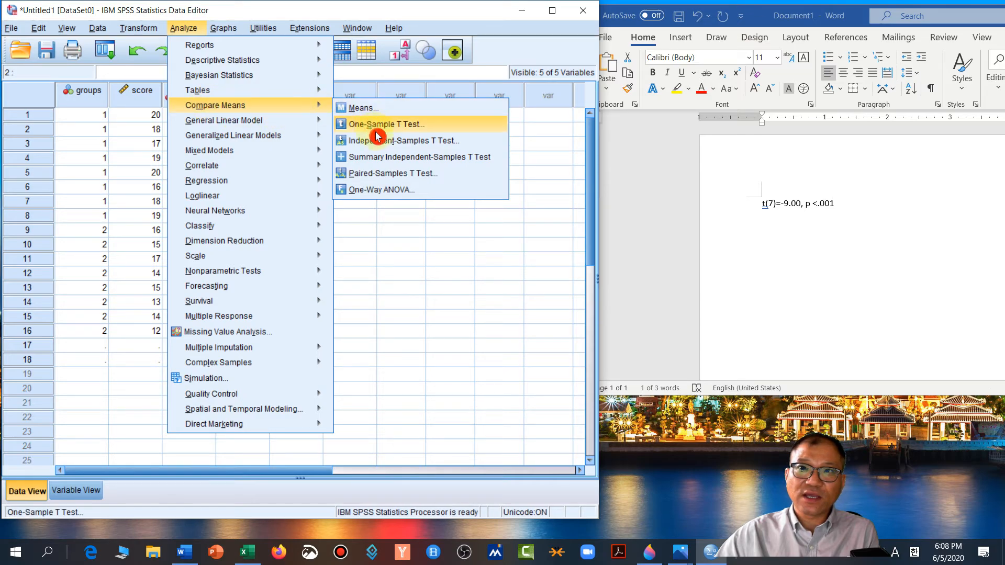
{"action": "left_click", "coordinate": [377, 177]}
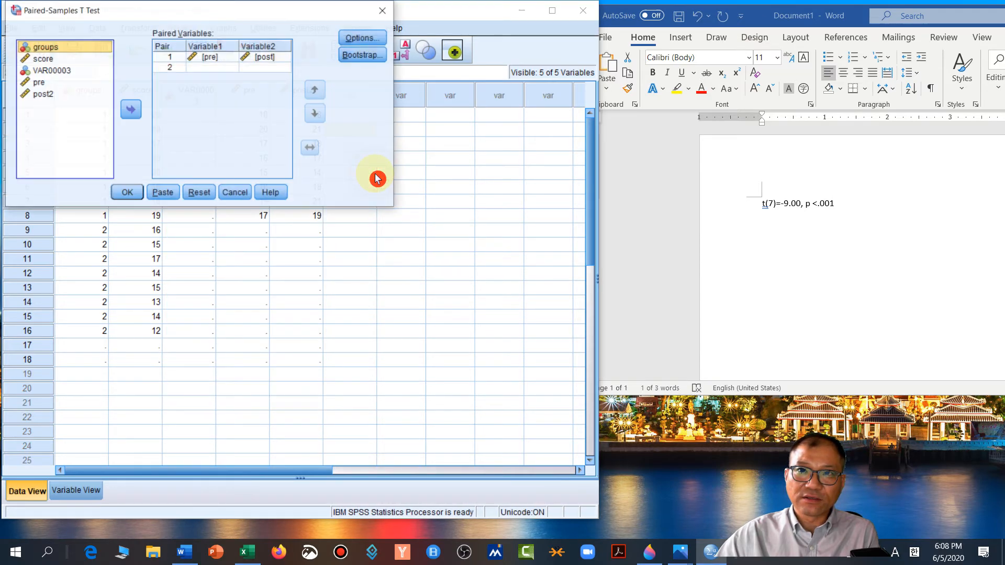
{"action": "left_click", "coordinate": [270, 63]}
{"action": "left_click", "coordinate": [131, 110]}
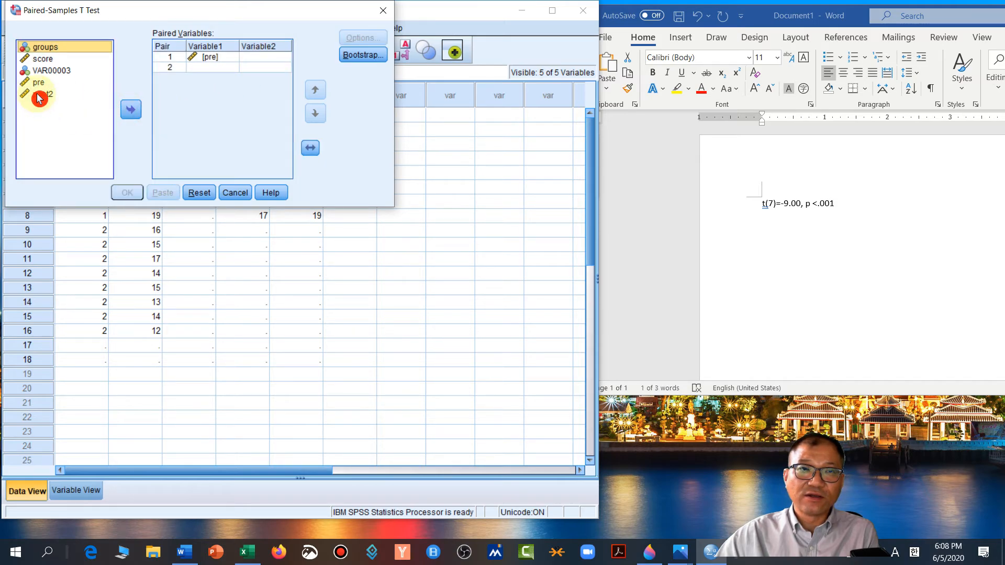
{"action": "left_click", "coordinate": [38, 95]}
{"action": "left_click", "coordinate": [131, 109]}
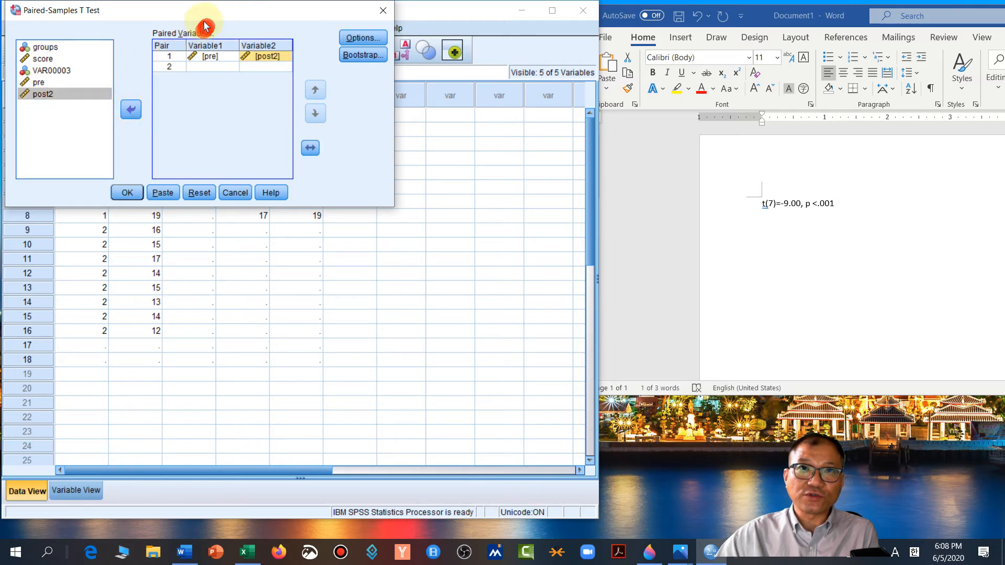
Step: Move the test dialog below the variable headers, point out pre and post2, and run the paired-samples t-test
{"action": "left_click_drag", "start_coordinate": [220, 7], "coordinate": [272, 110]}
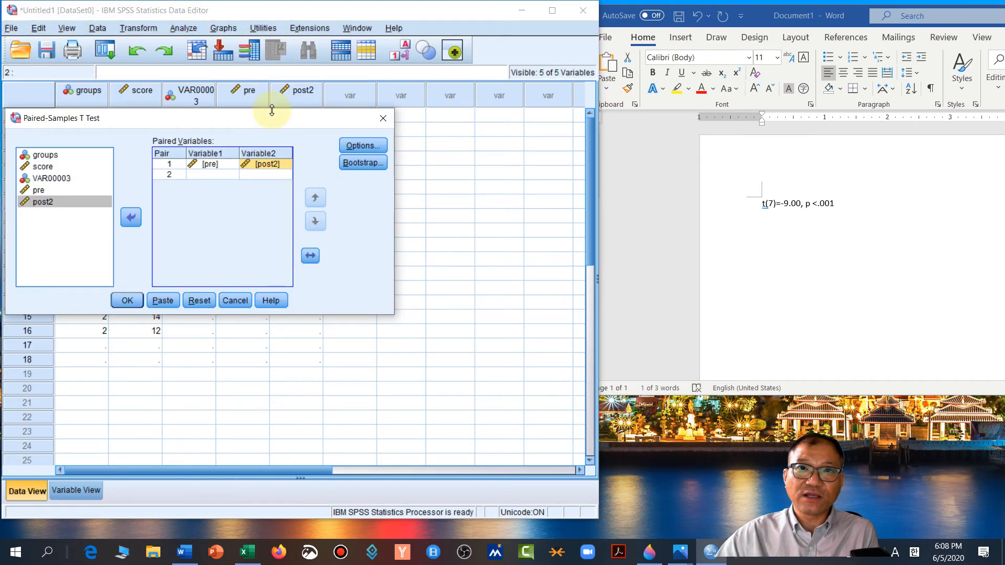
{"action": "left_click", "coordinate": [262, 94]}
{"action": "left_click", "coordinate": [314, 96]}
{"action": "left_click", "coordinate": [318, 106]}
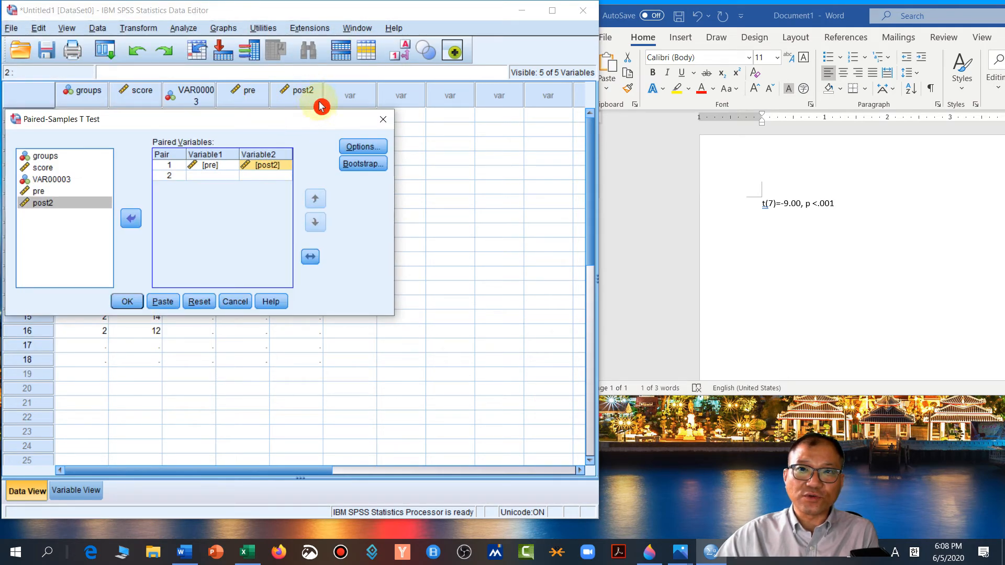
{"action": "left_click", "coordinate": [125, 306]}
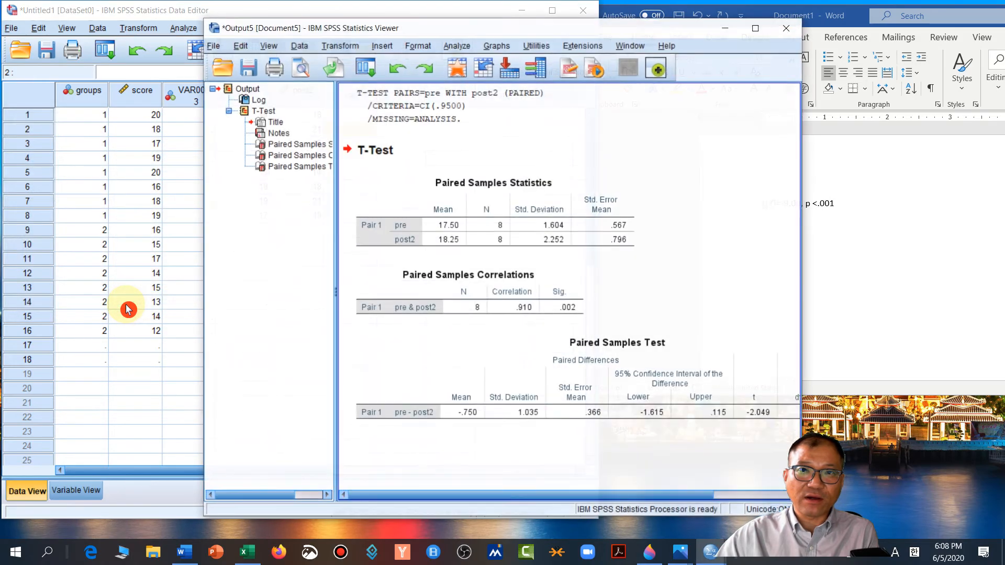
Step: Reposition the new output window and widen it so more of the Paired Samples Test table fits
{"action": "left_click", "coordinate": [554, 374]}
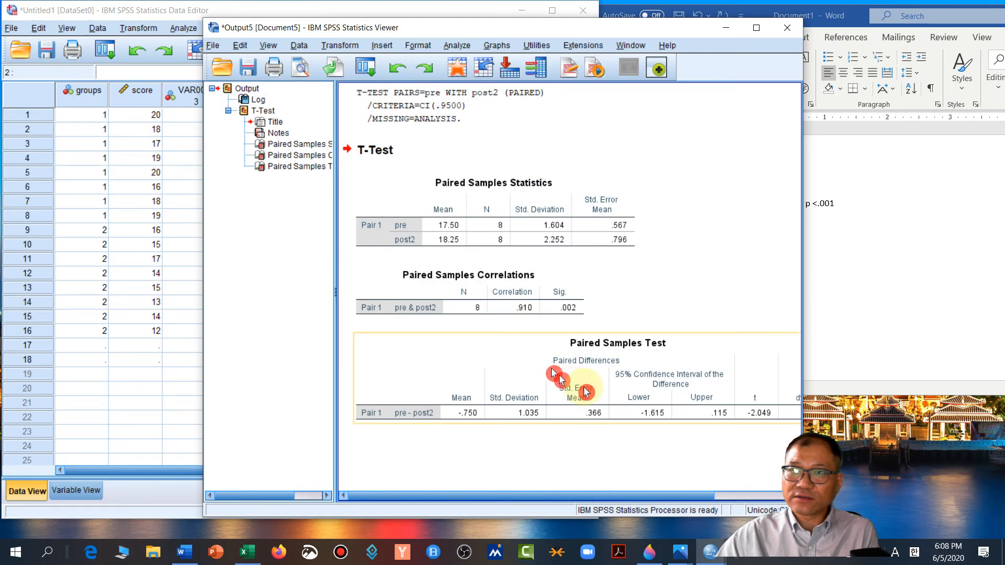
{"action": "left_click_drag", "start_coordinate": [574, 28], "coordinate": [358, 20]}
{"action": "left_click_drag", "start_coordinate": [588, 233], "coordinate": [660, 231]}
Step: Examine the pre and post2 means and standard deviations in the Paired Samples Statistics table
{"action": "left_click", "coordinate": [231, 236]}
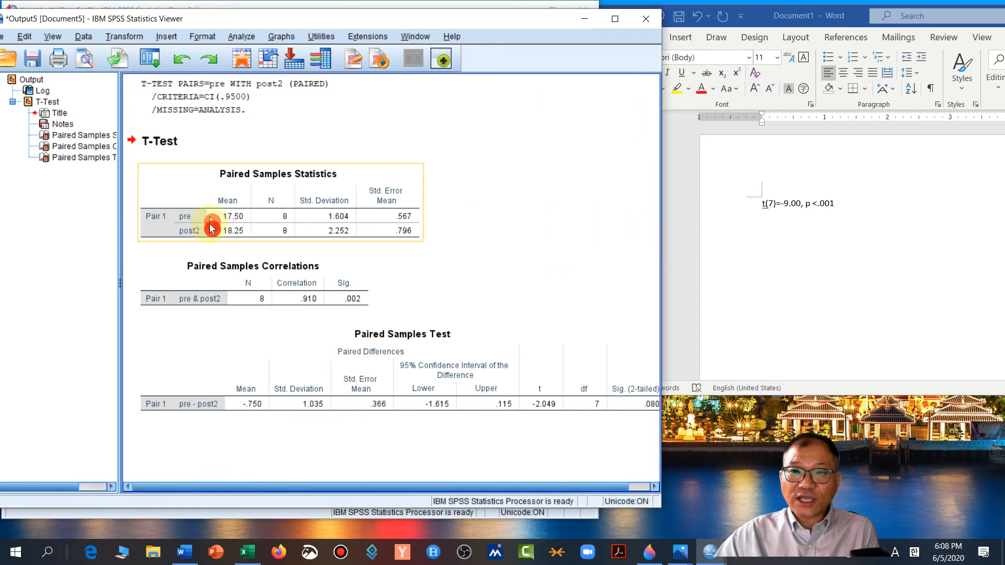
{"action": "left_click", "coordinate": [229, 251]}
{"action": "left_click", "coordinate": [229, 236]}
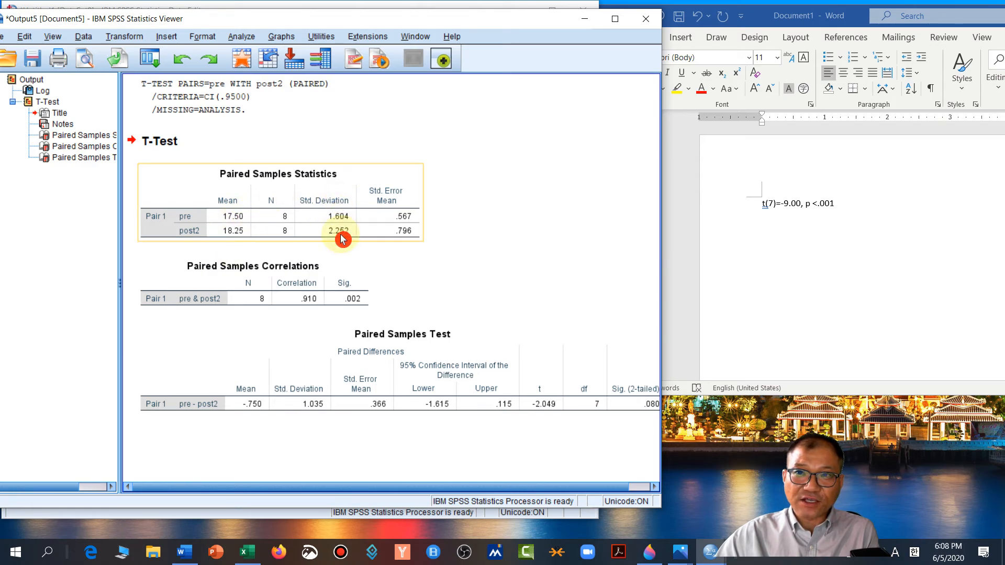
{"action": "left_click", "coordinate": [324, 265]}
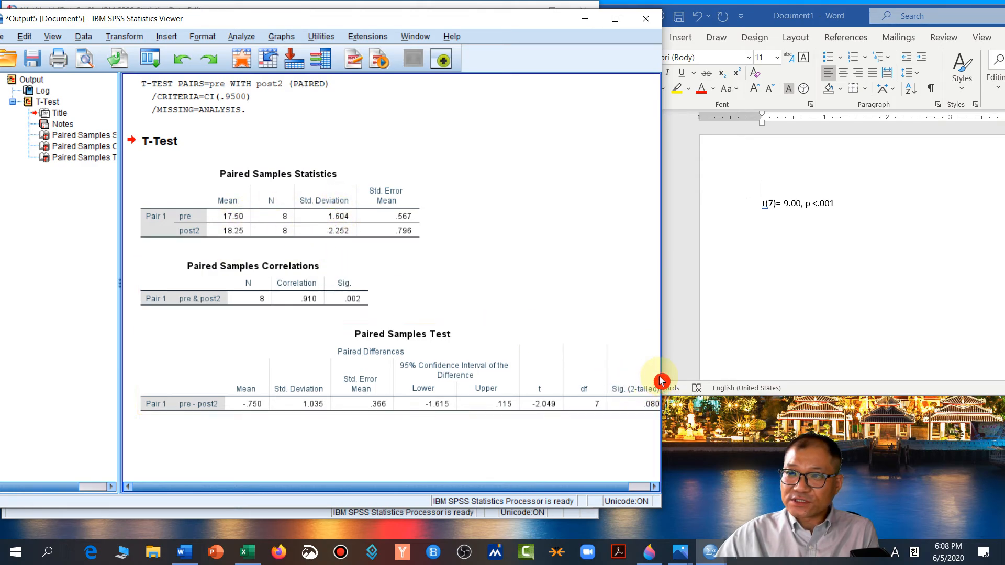
Step: Widen the output window to fit the whole Paired Samples Test table, and examine its two-tailed significance for pre and post2
{"action": "left_click_drag", "start_coordinate": [661, 367], "coordinate": [729, 363]}
{"action": "left_click", "coordinate": [442, 334]}
{"action": "left_click", "coordinate": [203, 218]}
{"action": "left_click", "coordinate": [196, 263]}
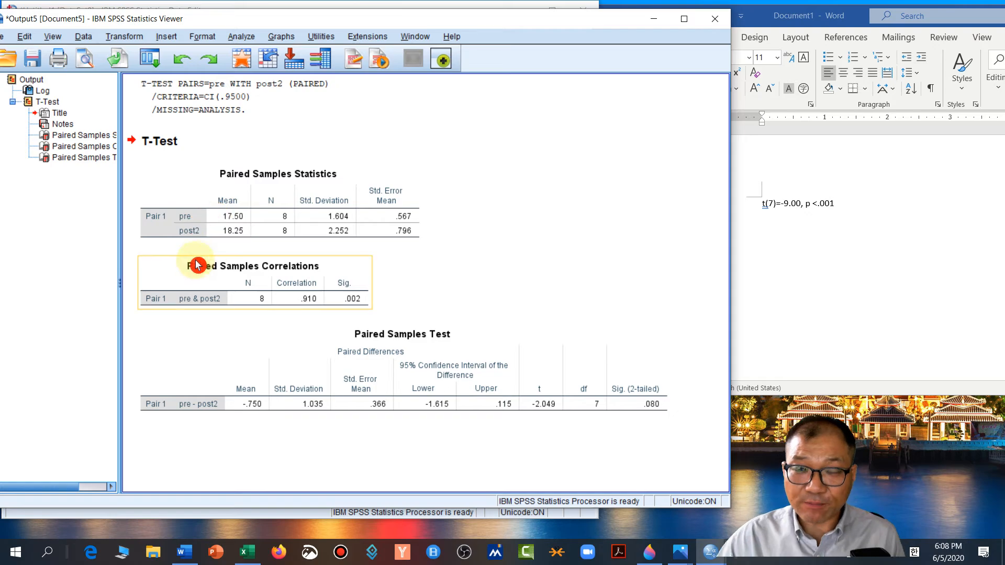
{"action": "left_click", "coordinate": [618, 396]}
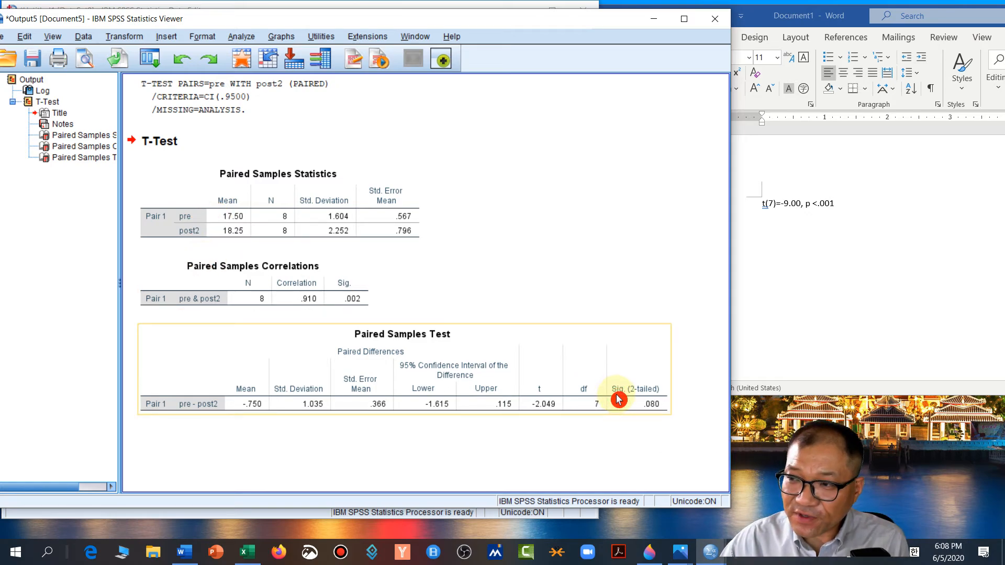
{"action": "left_click", "coordinate": [632, 421]}
{"action": "left_click", "coordinate": [640, 413]}
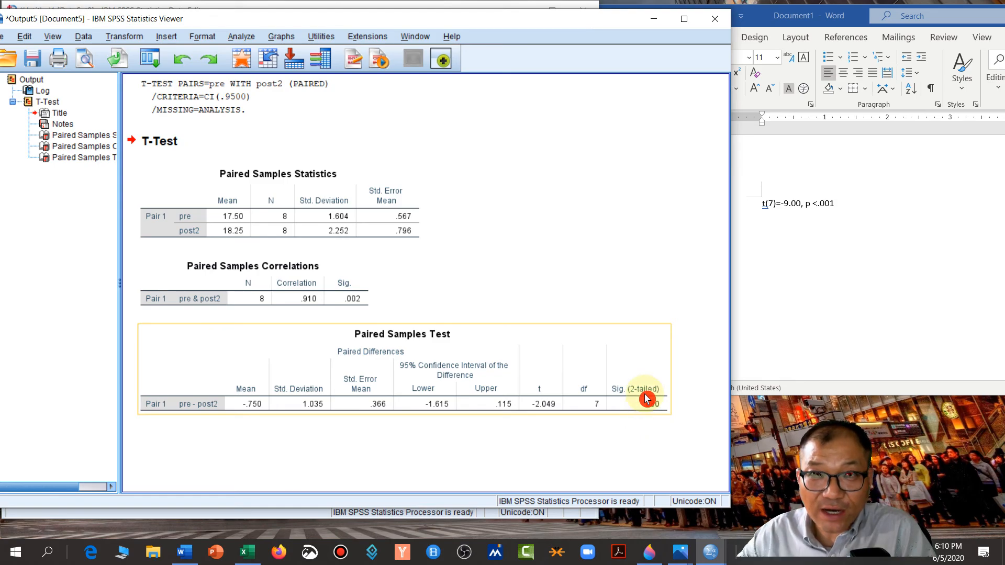
{"action": "mouse_move", "coordinate": [711, 549]}
{"action": "left_click", "coordinate": [448, 352]}
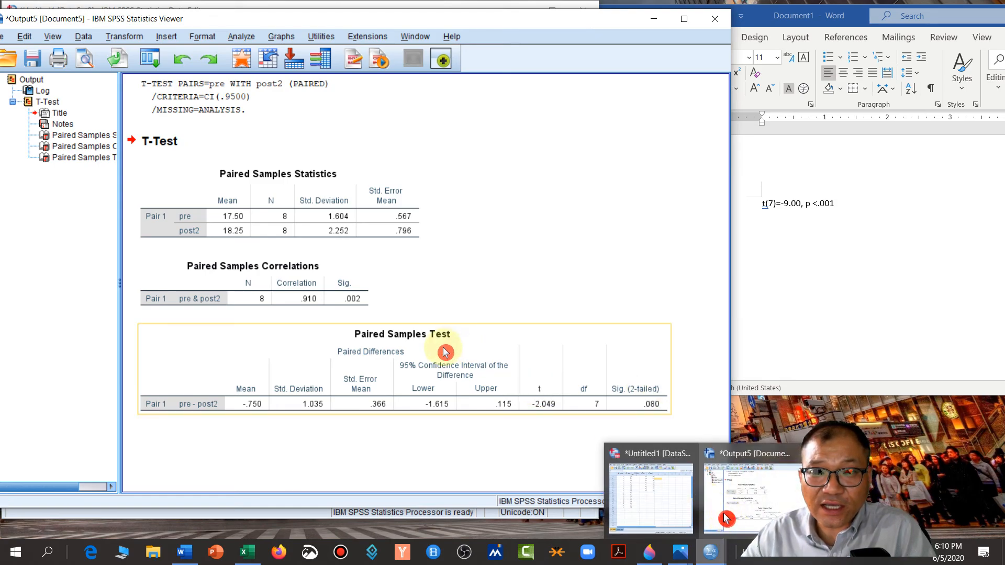